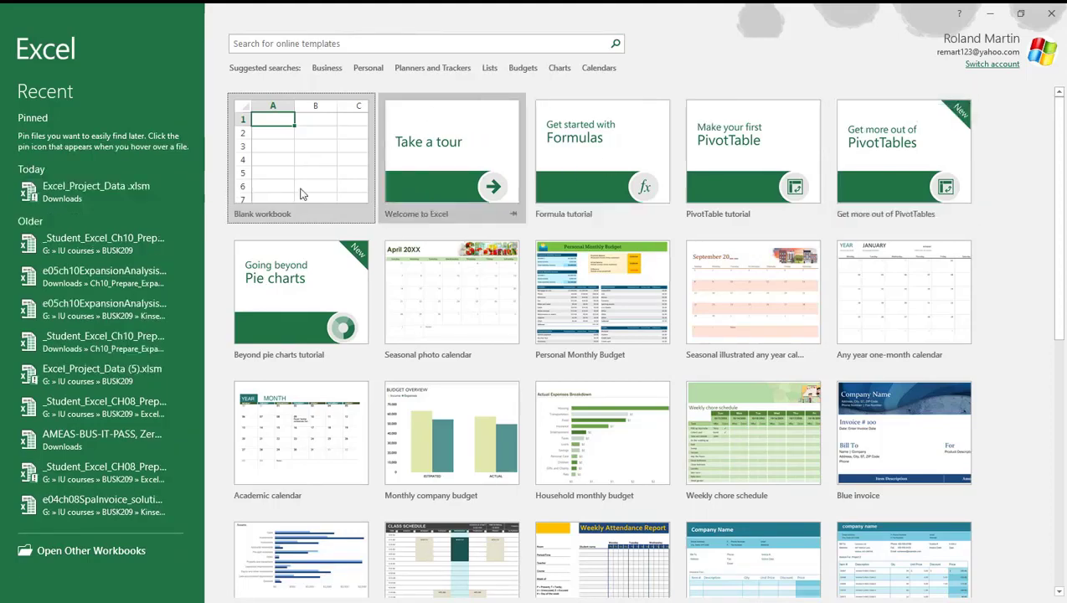
Create a blank workbook and set the Sheet1 tab color to Gold, Accent 4, Darker 25%
click(272, 173)
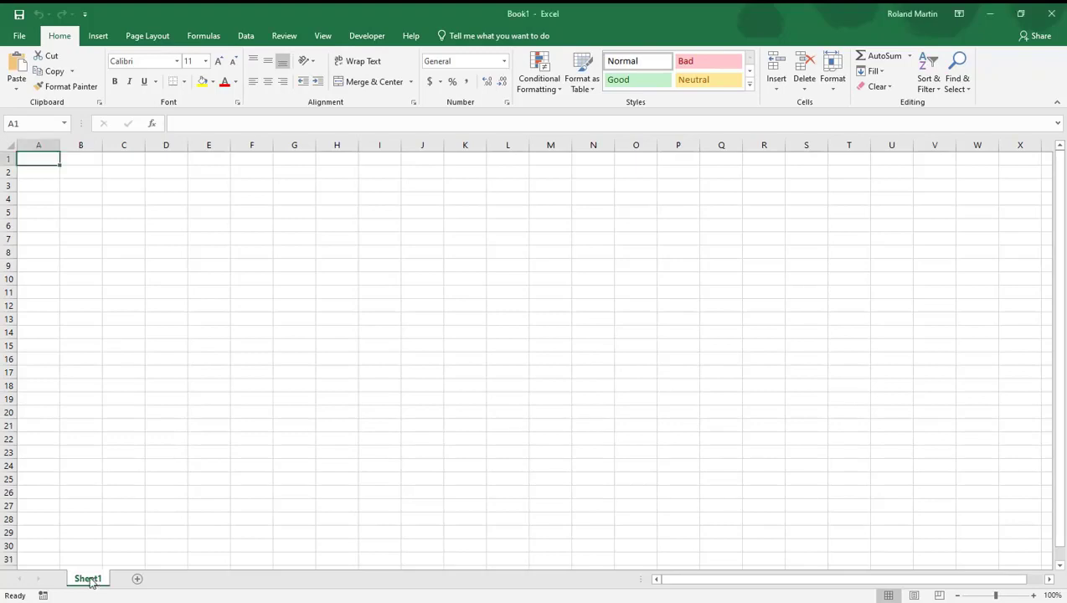
right_click(91, 583)
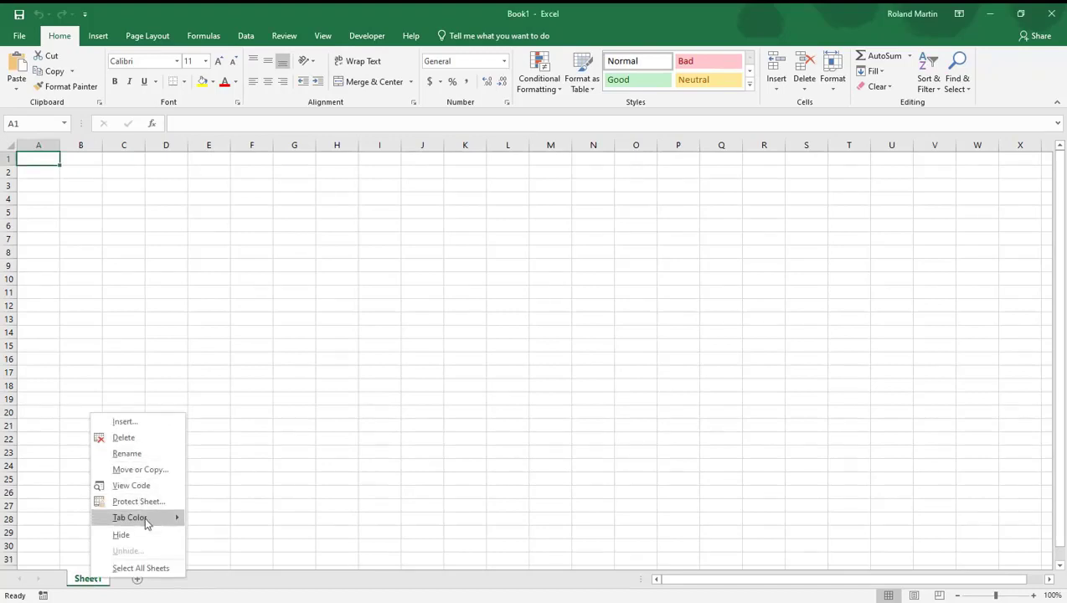
mouse_move(149, 524)
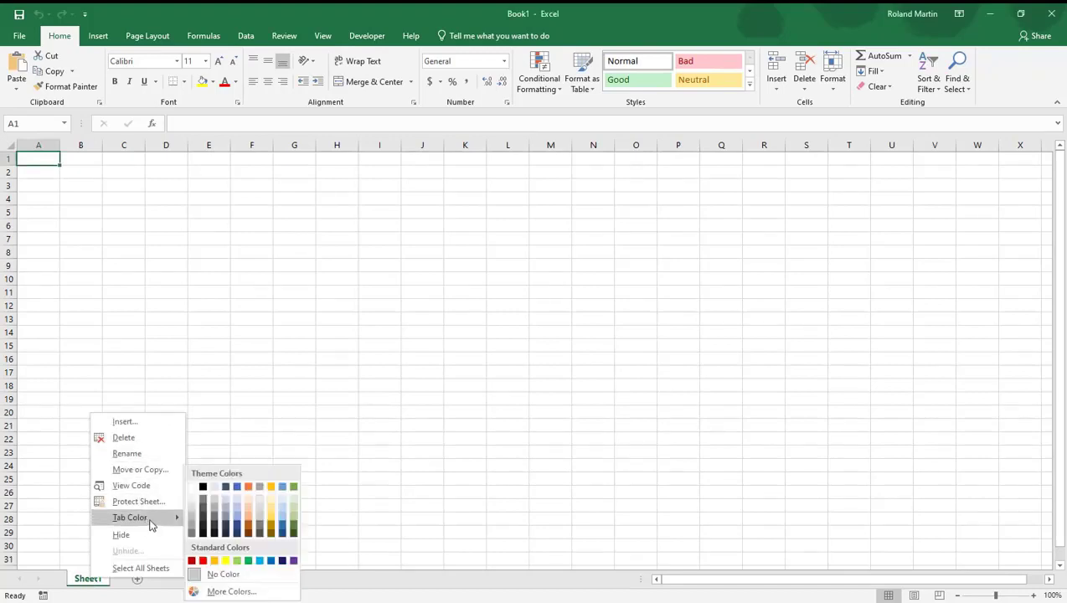
click(272, 526)
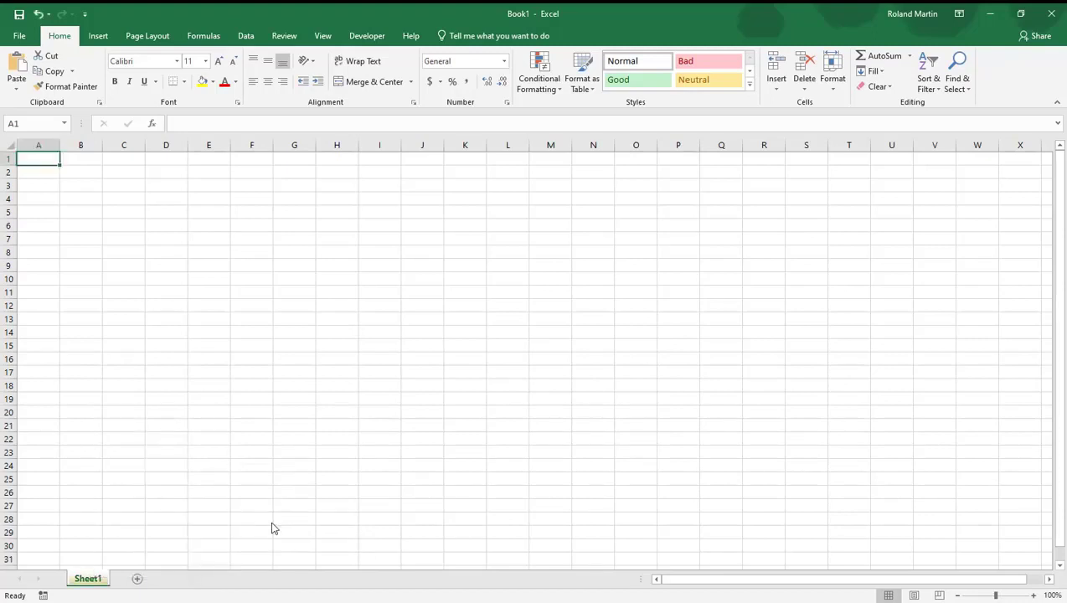
Add a second worksheet and rename Sheet1 as January
click(138, 580)
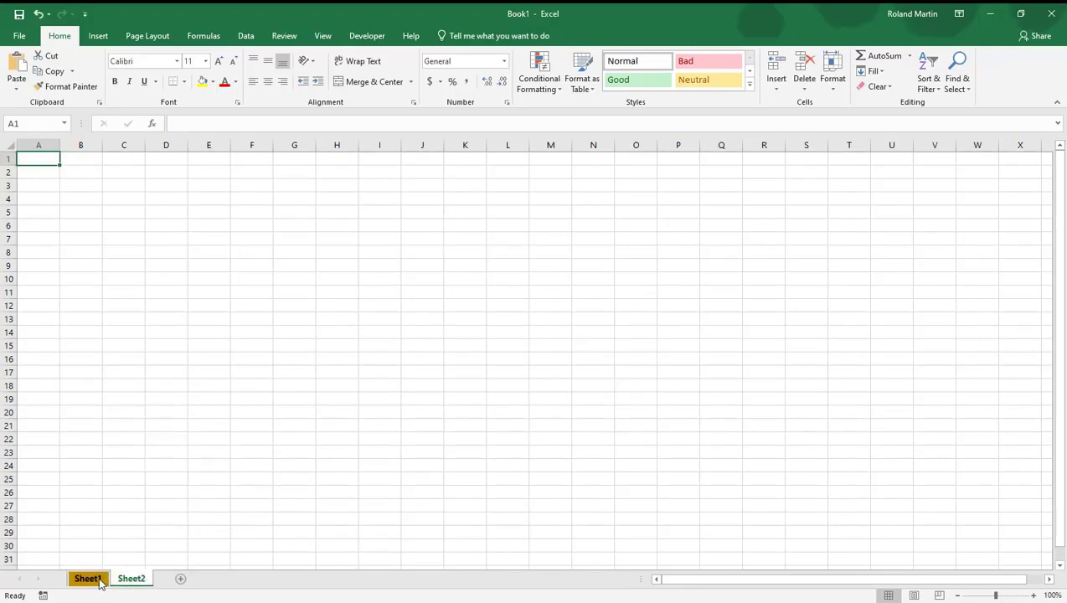
click(91, 581)
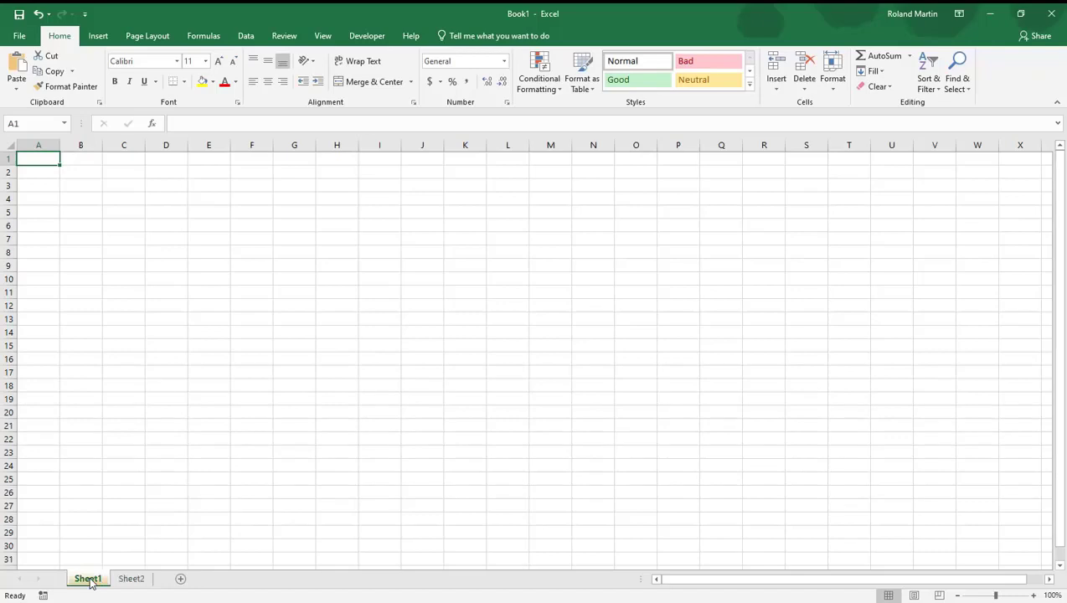
click(835, 87)
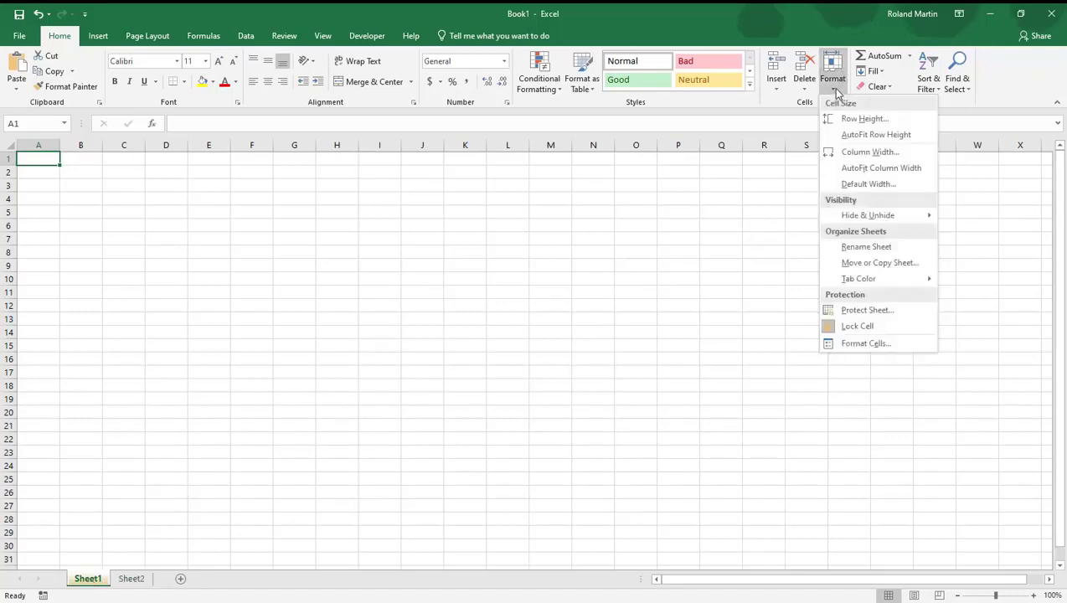
click(863, 247)
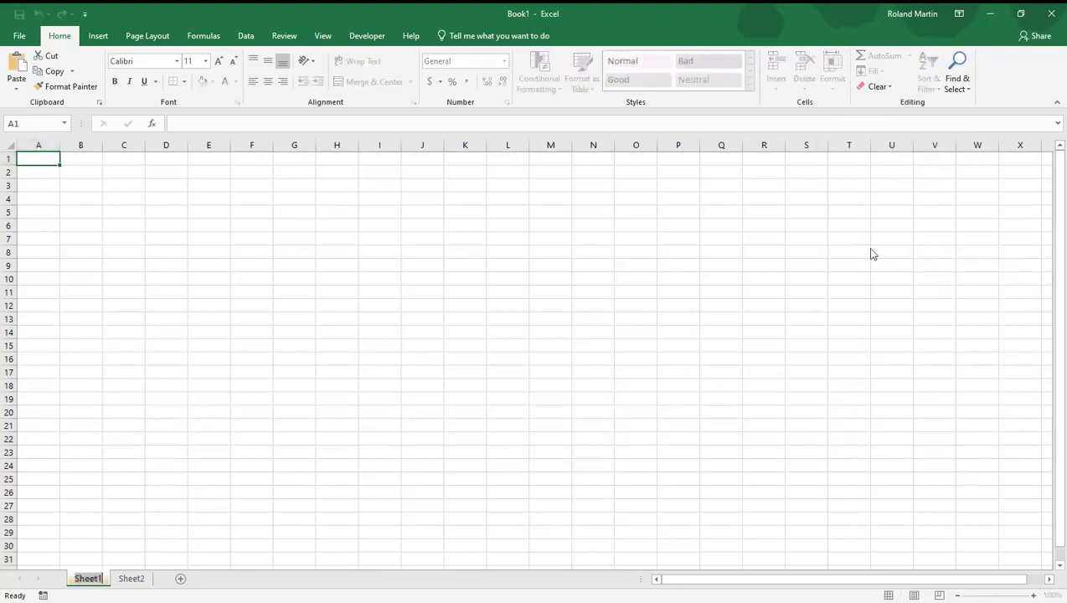
key(BackSpace)
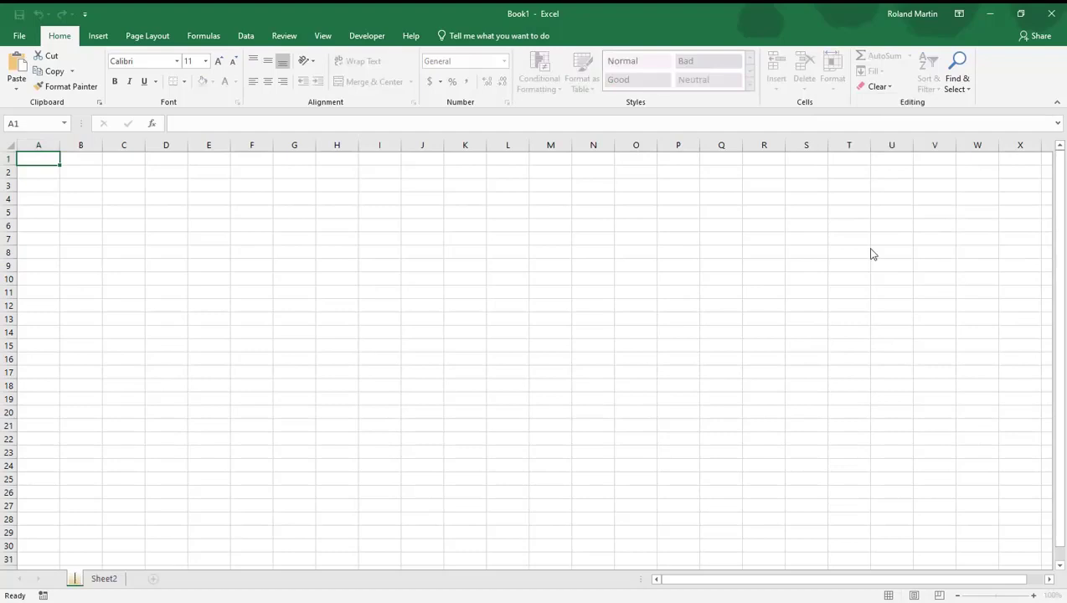
text(S)
key(BackSpace)
text(January)
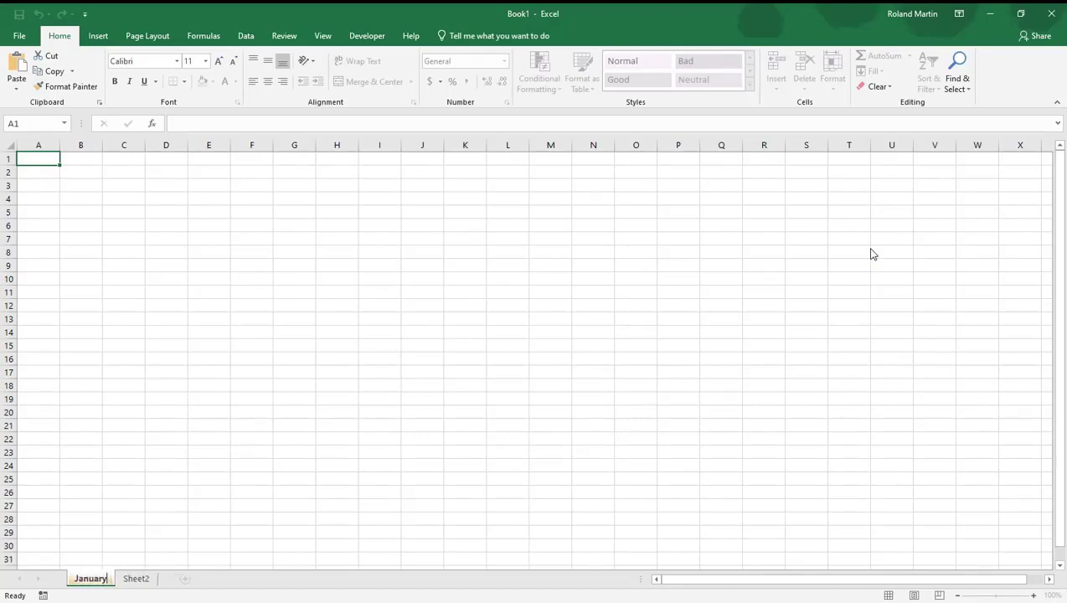
key(Return)
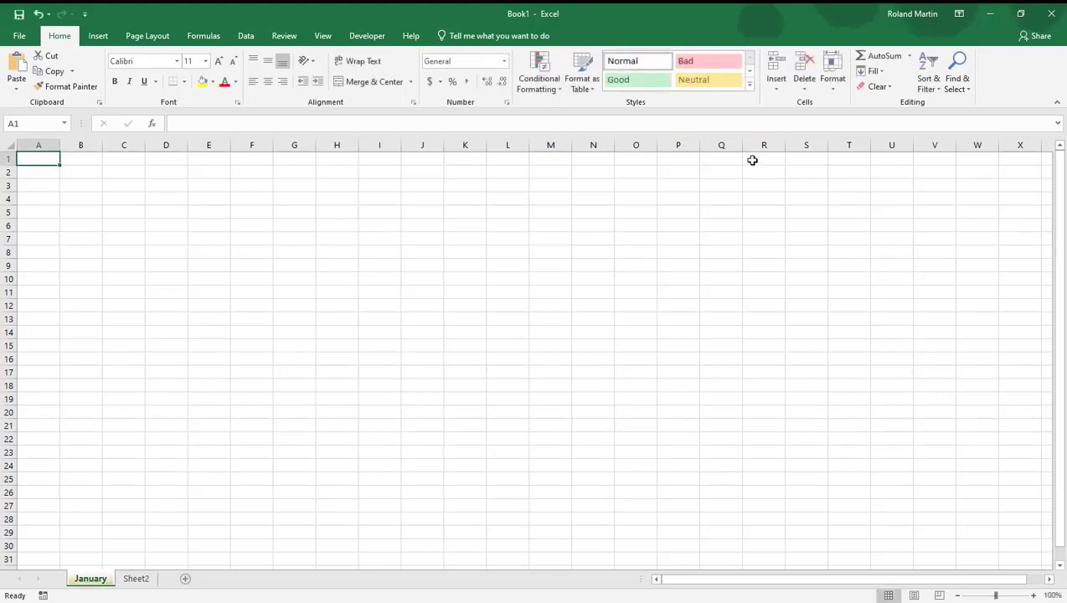
Switch to Sheet2 to view the January tab's color, and return to the January sheet
click(137, 569)
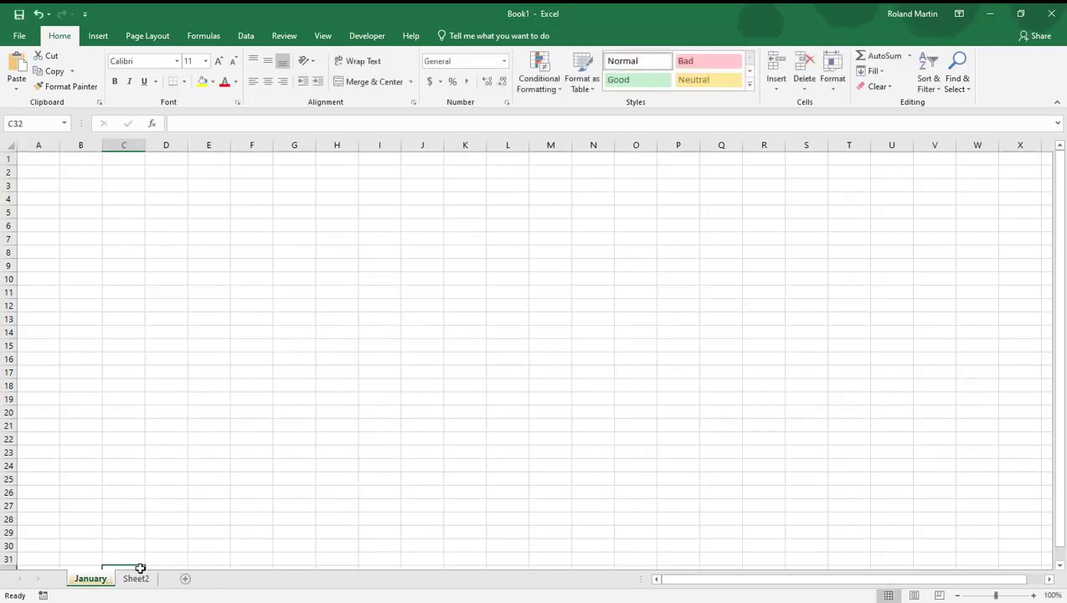
click(136, 580)
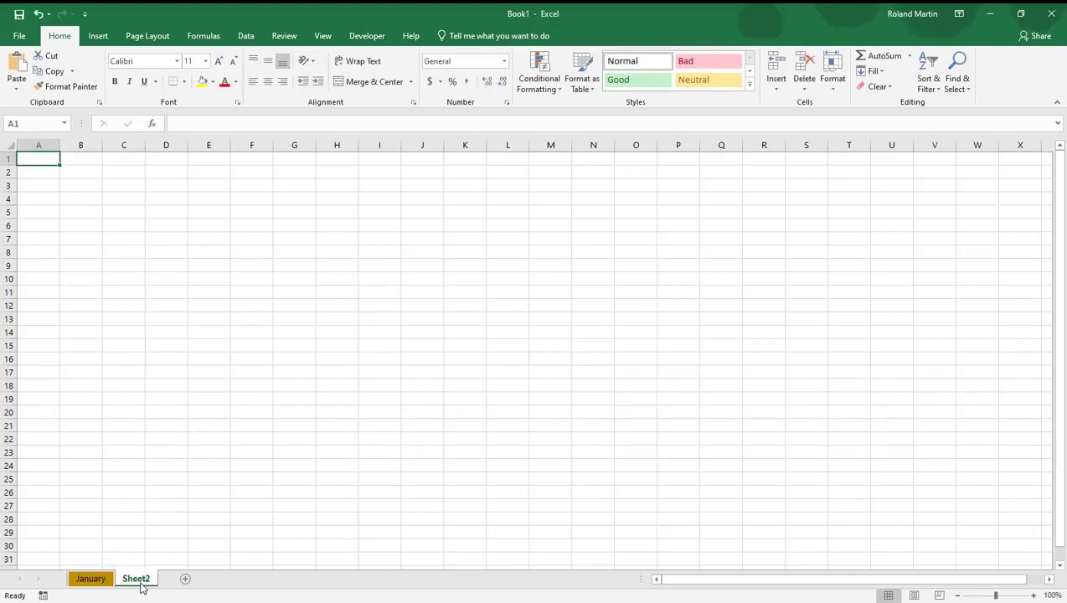
click(84, 582)
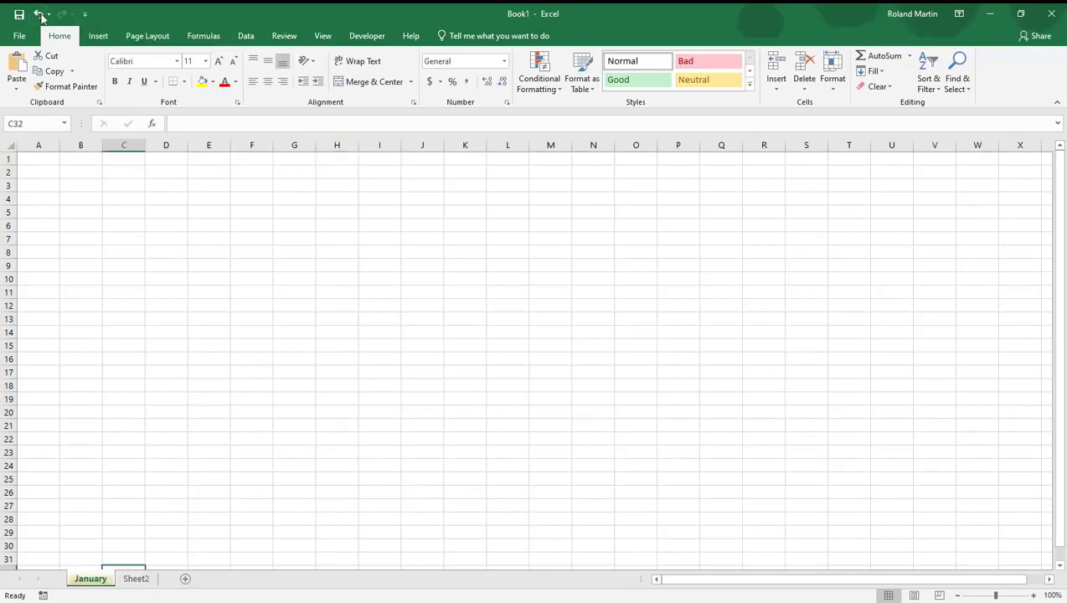
Add the Print Preview and Print command to the Quick Access Toolbar
click(85, 15)
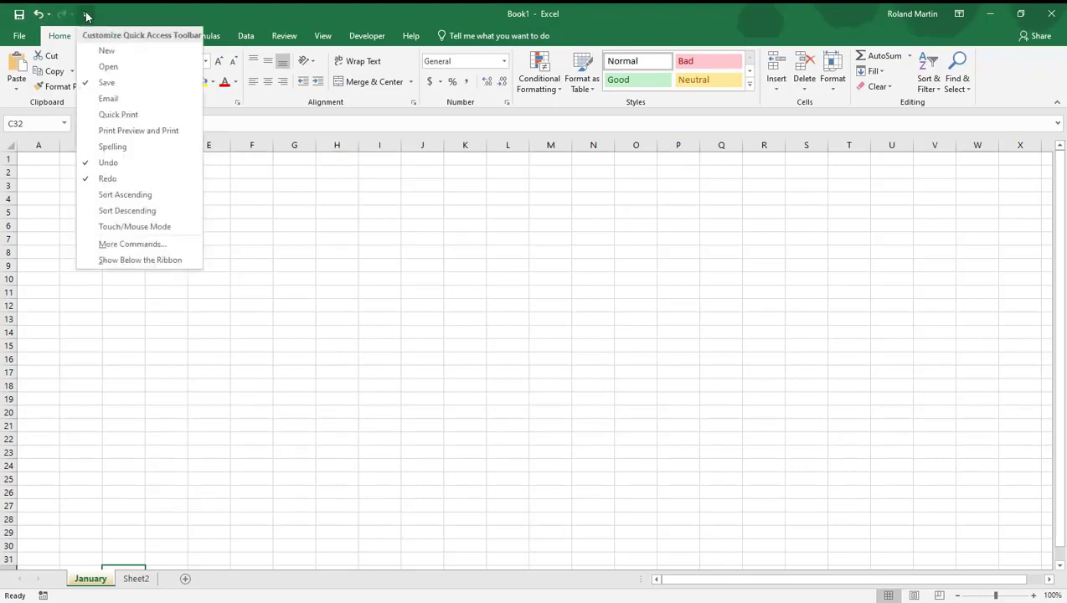
click(148, 132)
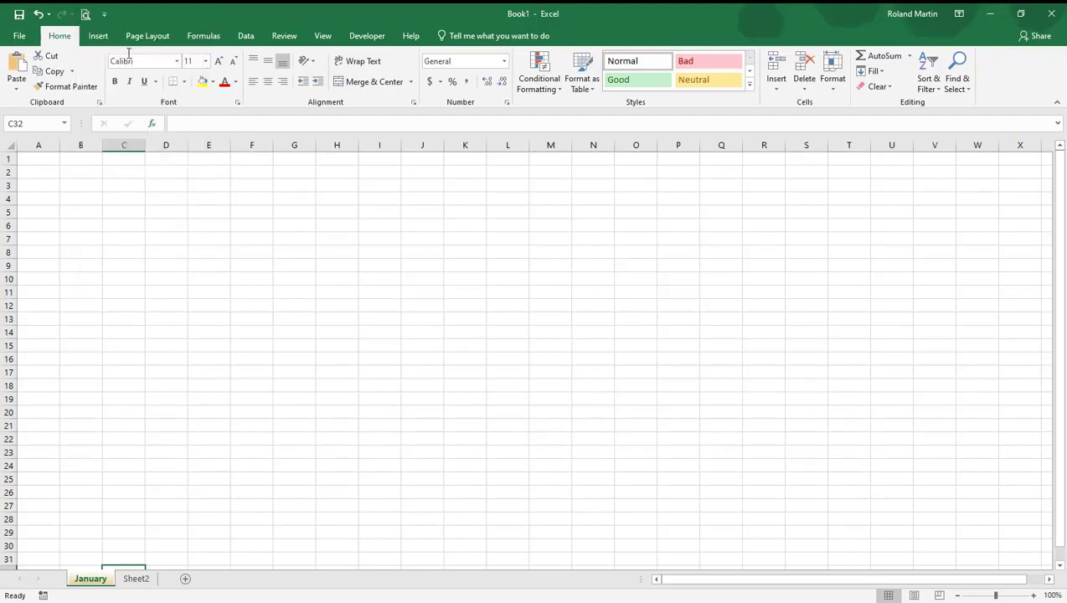
click(104, 16)
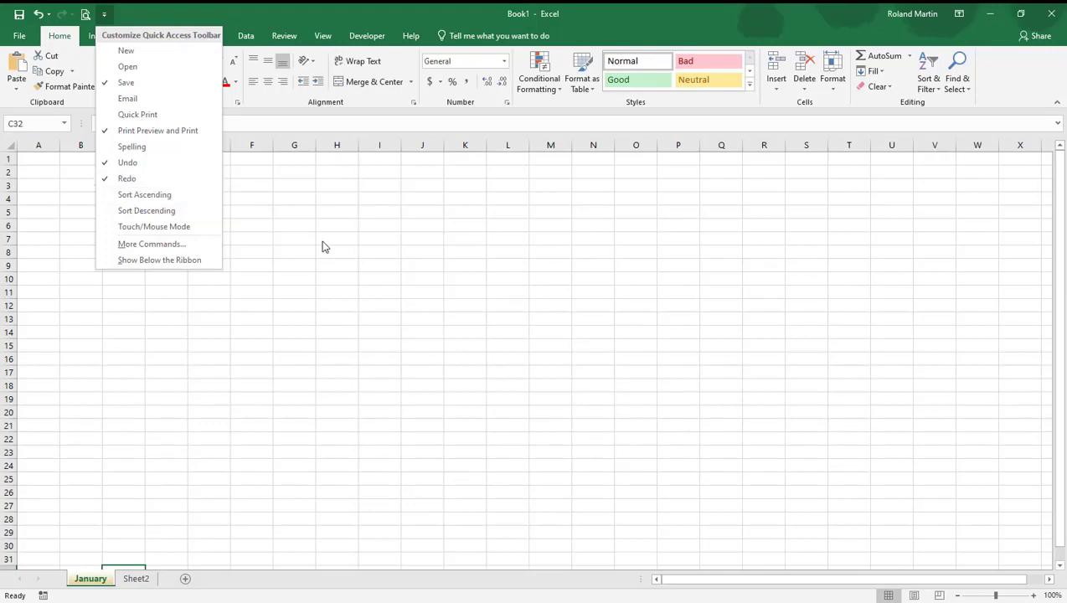
click(281, 18)
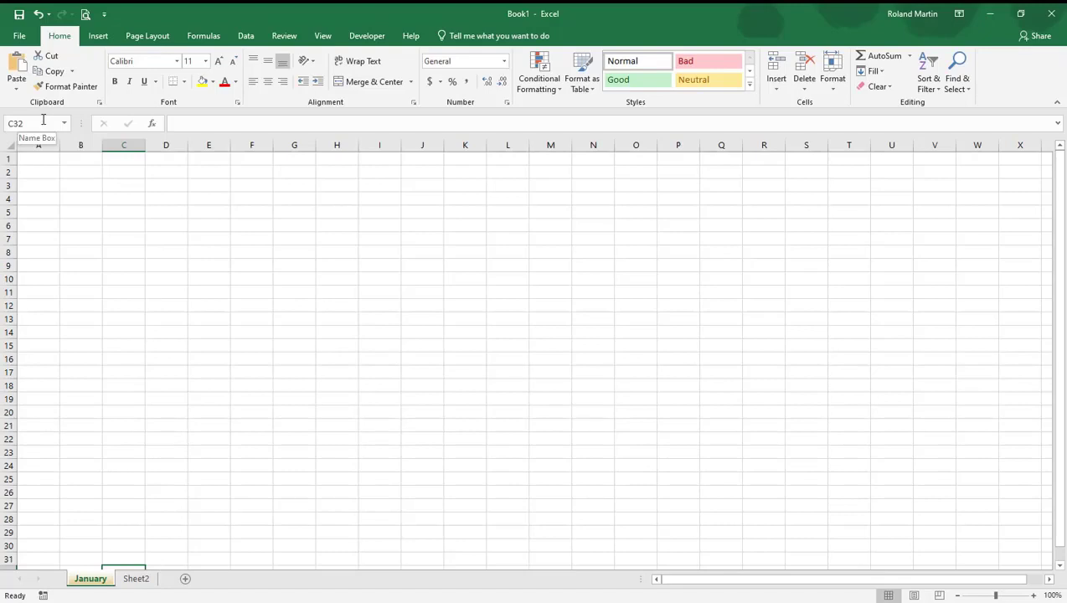
Name the cell range D3:H13 on the January sheet Sales
drag(167, 184, 328, 315)
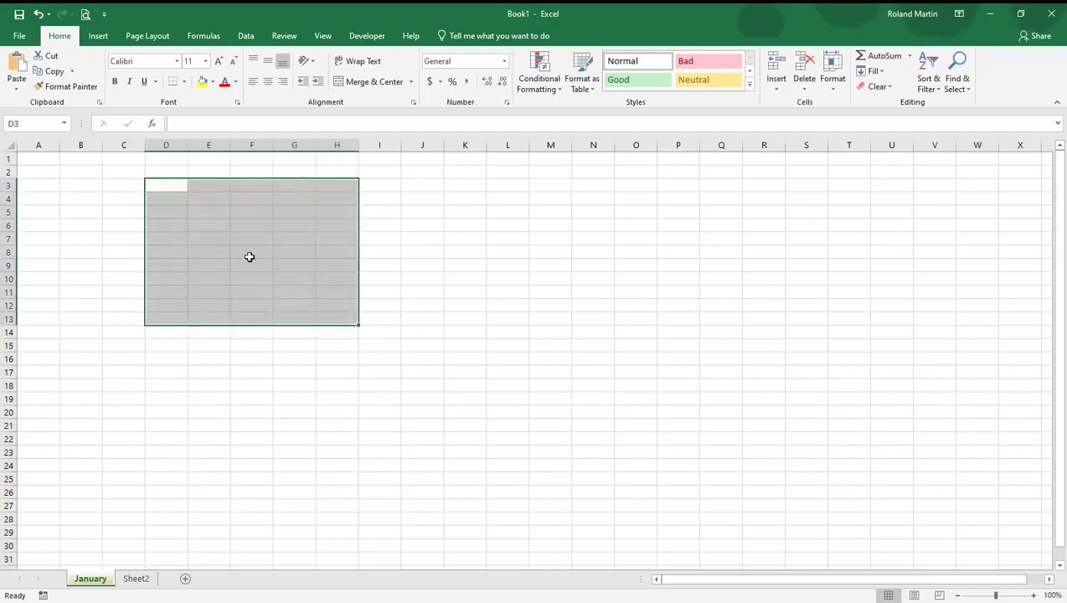
click(5, 124)
text(Sales)
key(Return)
Deselect the range, recall it by its name Sales, and move the selection away to cell B5
click(93, 297)
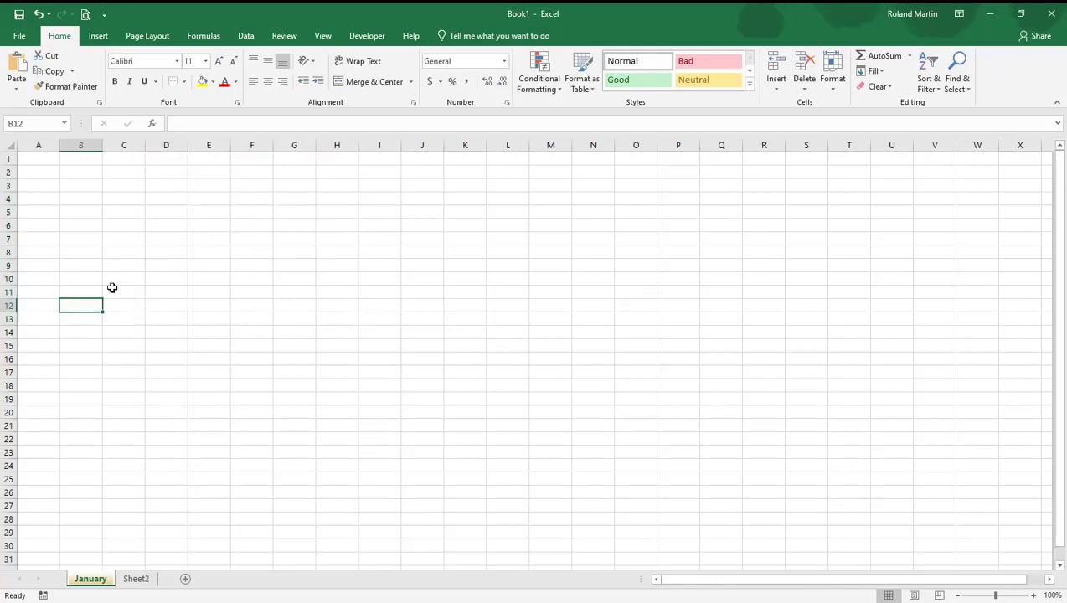
click(174, 229)
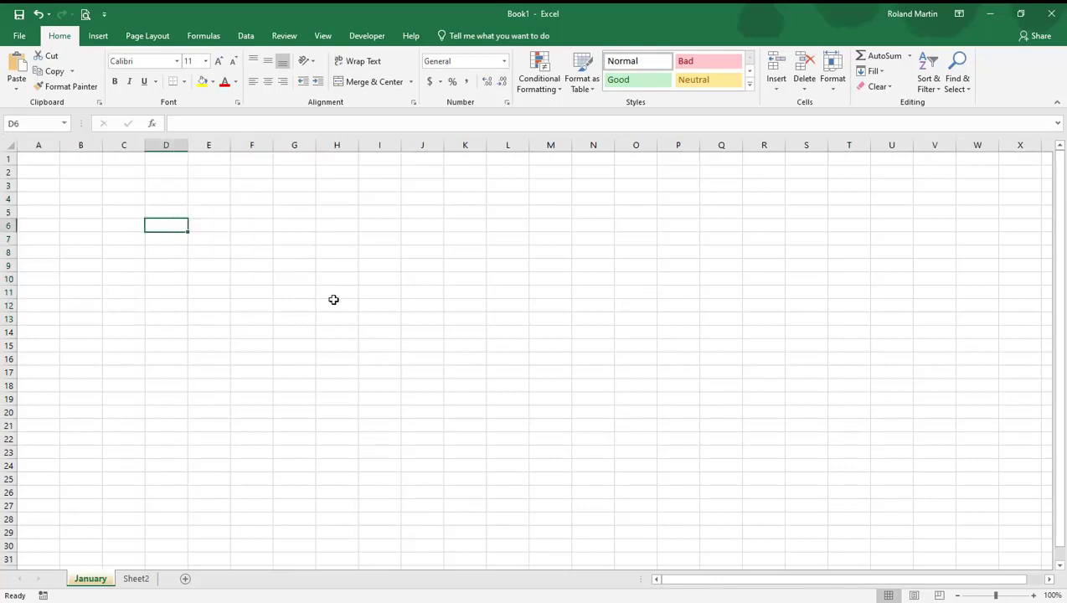
click(66, 123)
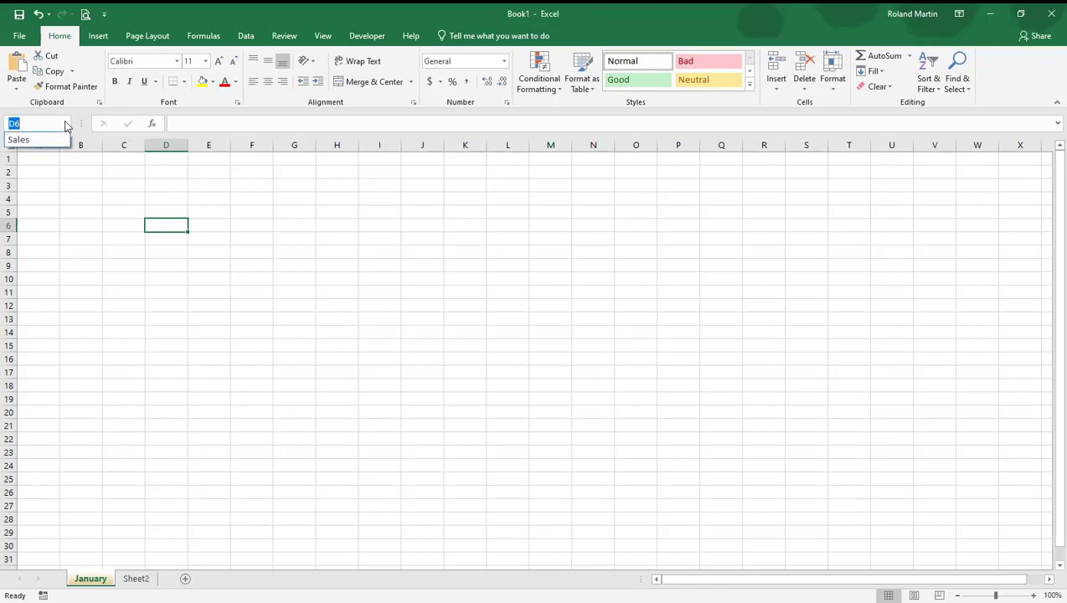
click(24, 138)
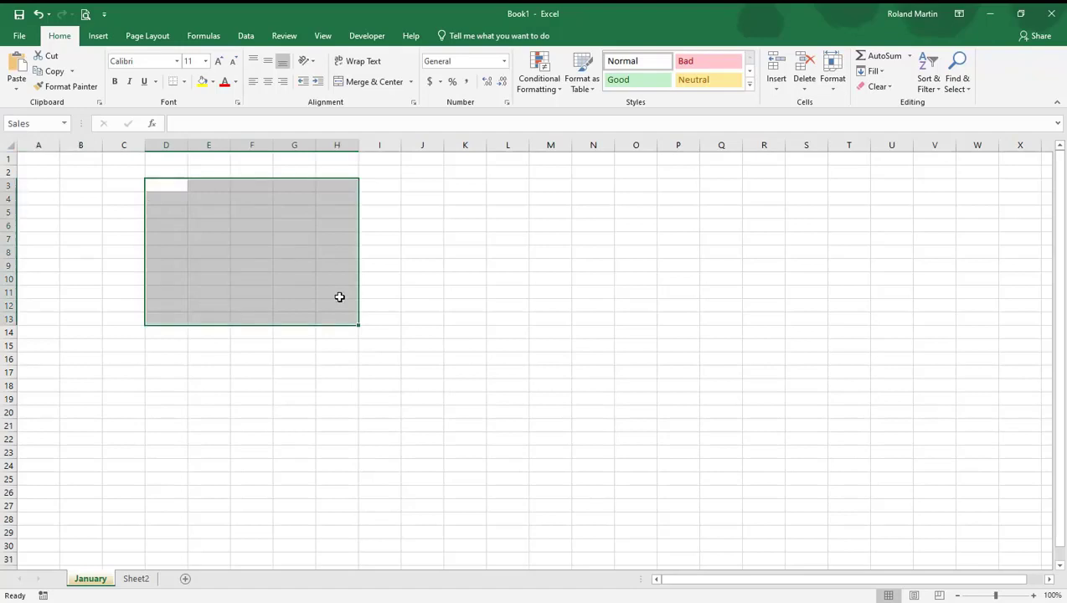
click(97, 207)
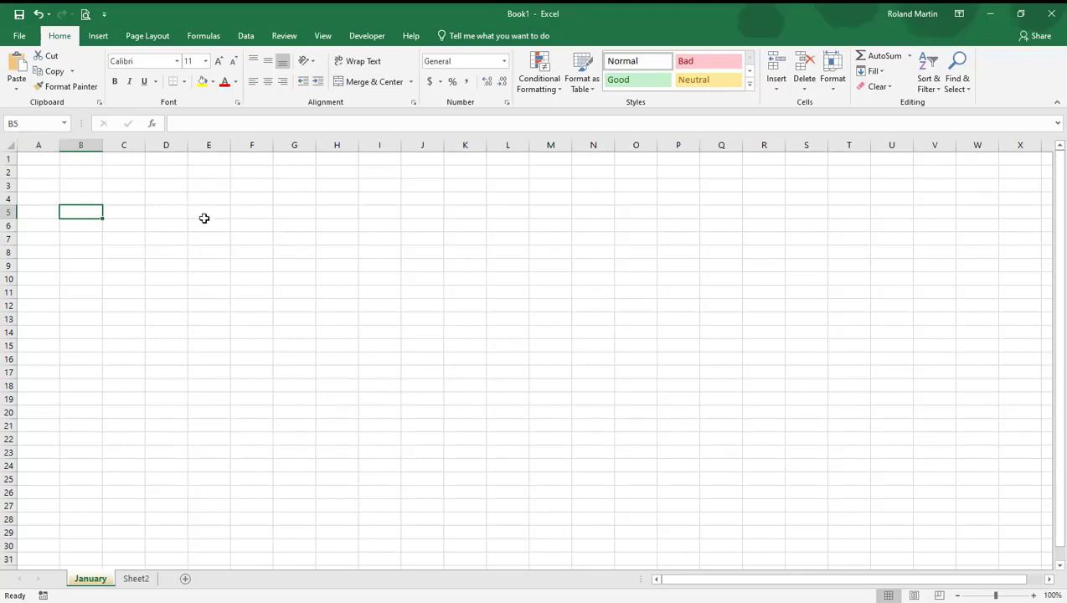
Hide the gridlines on the January sheet and show them again
click(324, 36)
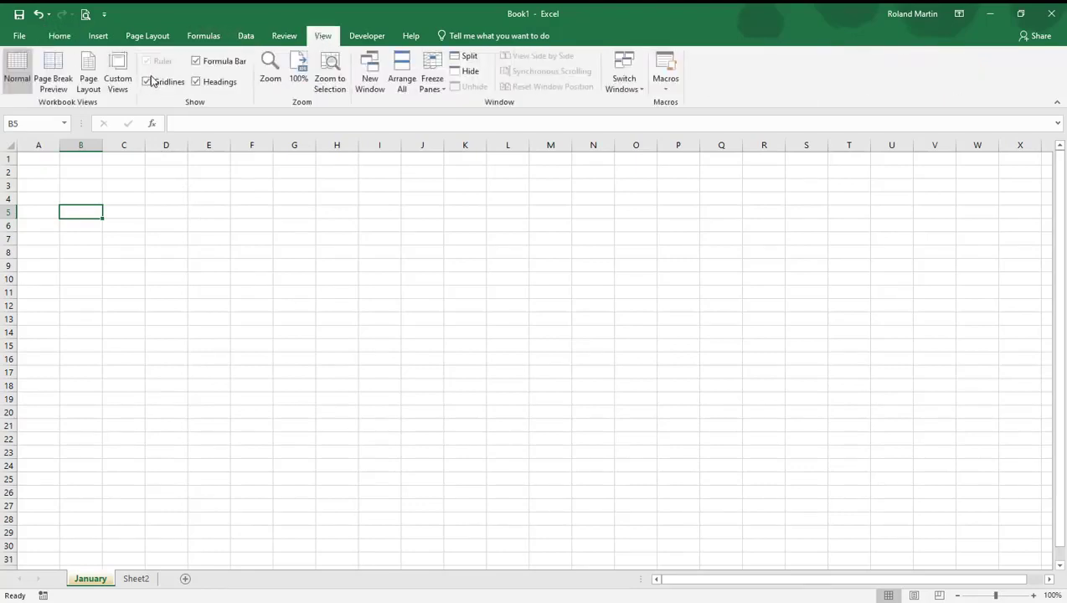
click(149, 82)
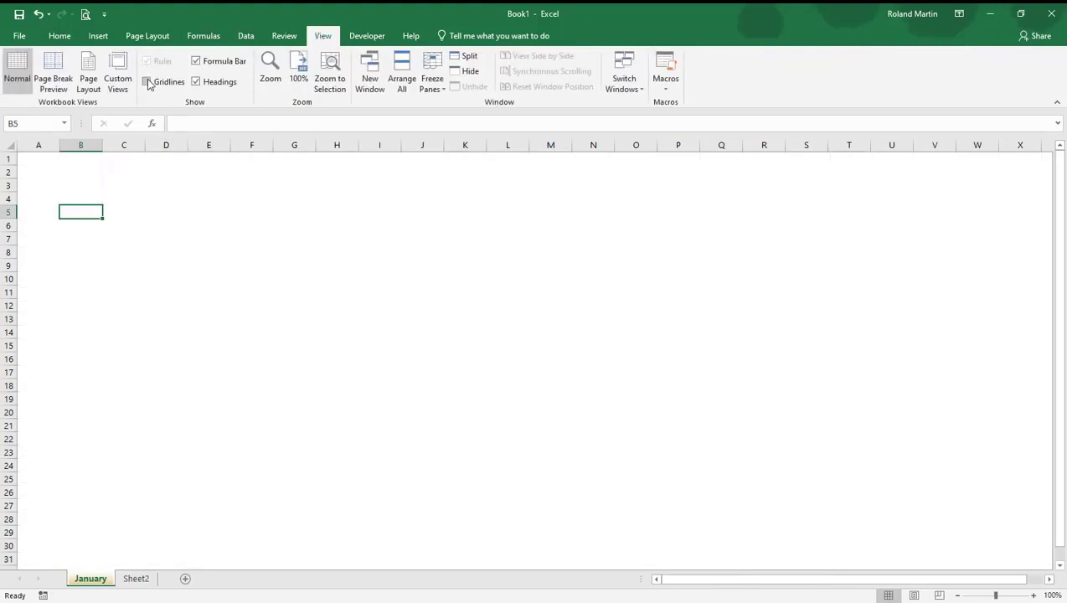
click(148, 83)
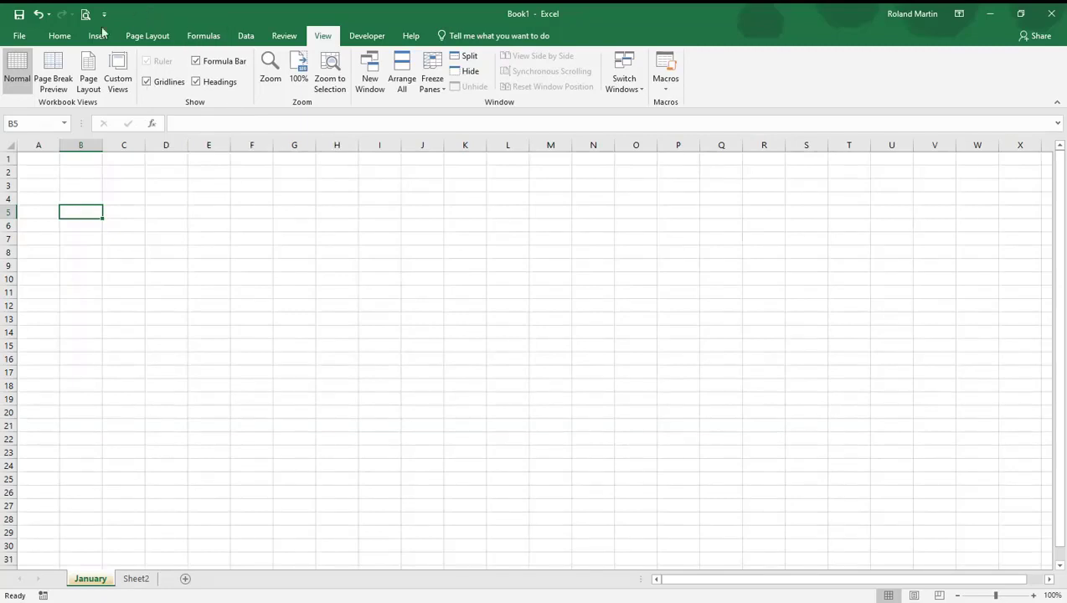
click(58, 38)
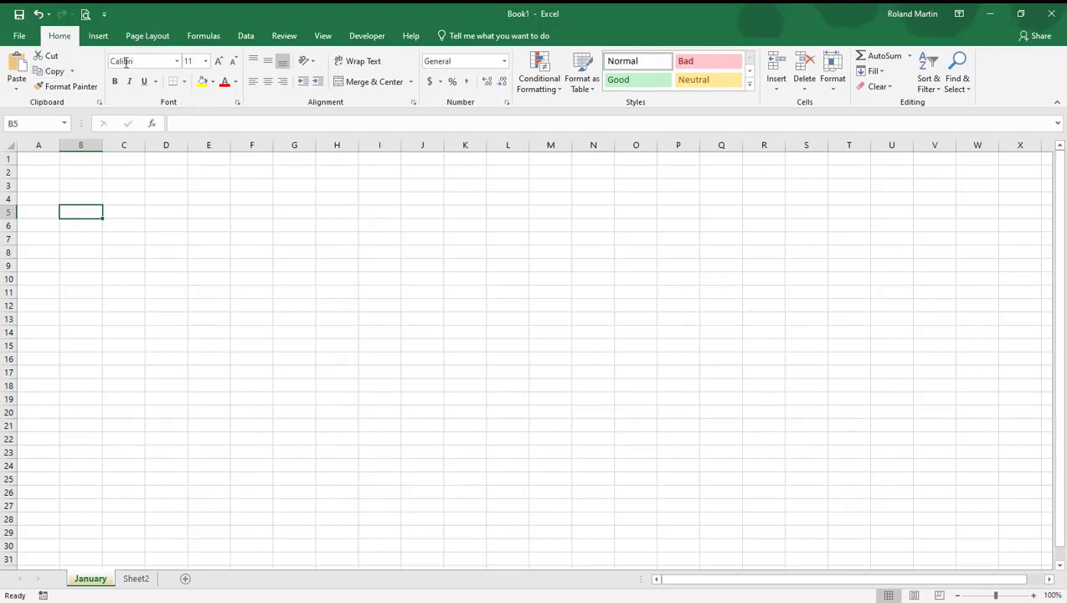
click(206, 64)
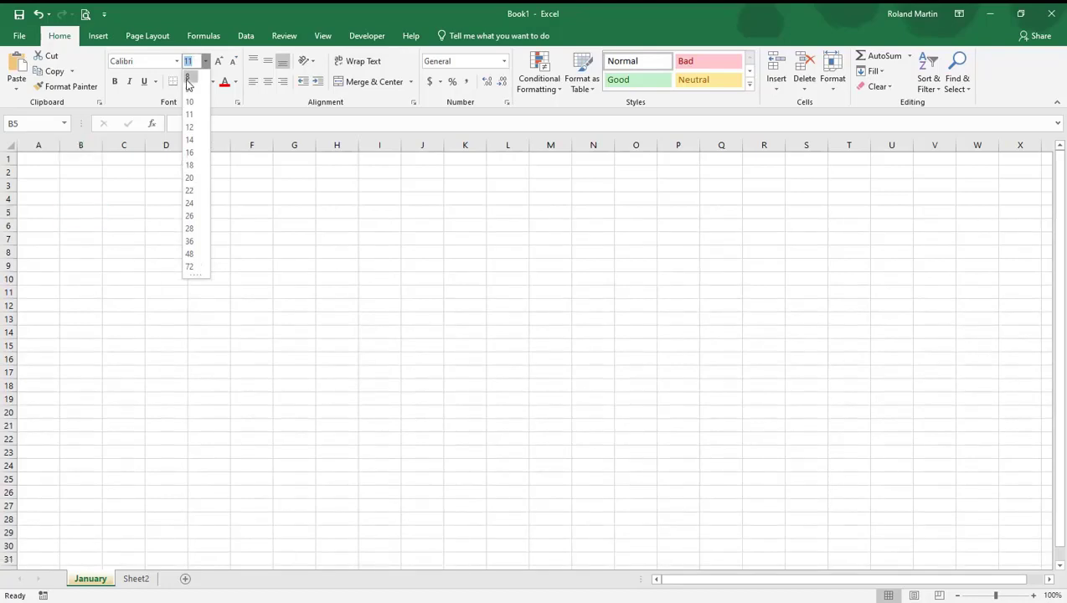
click(102, 179)
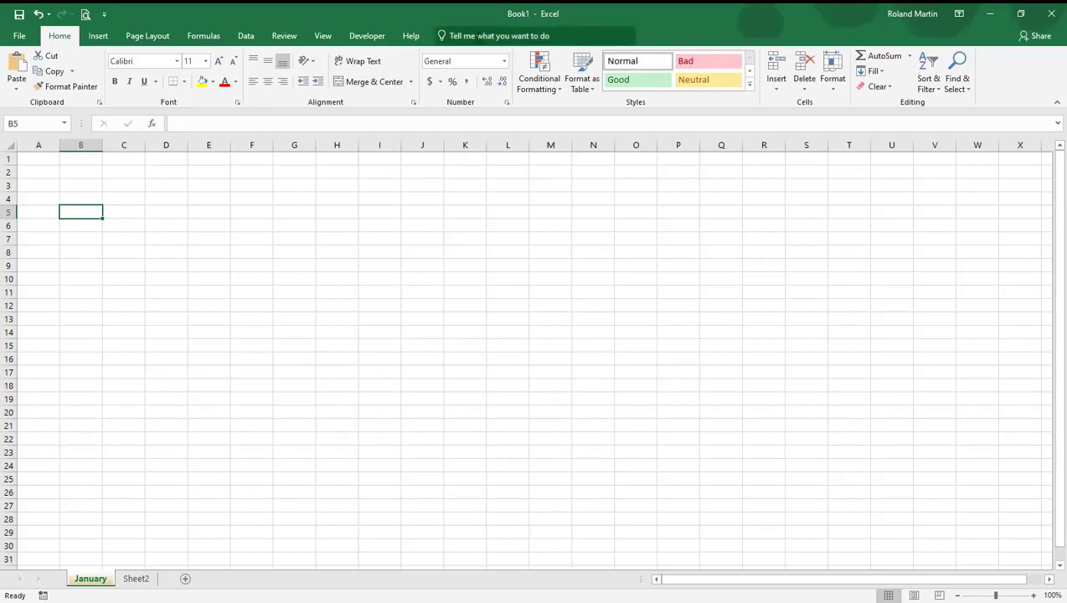
Find the Header and Footer command by searching for "header", run it, then leave the header empty and select cell C4
click(473, 34)
text(he)
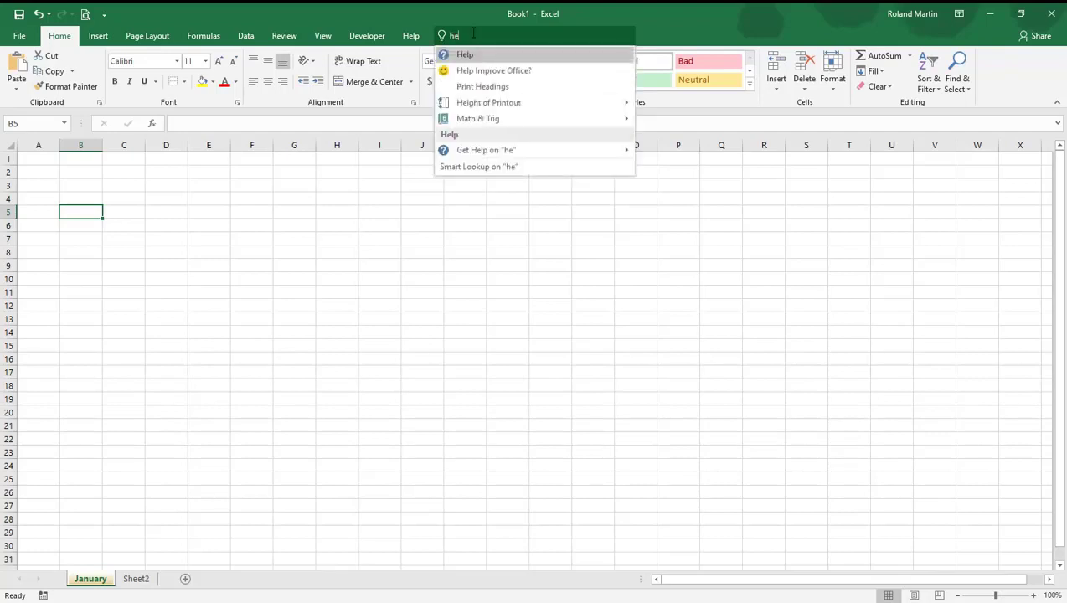
text(ader)
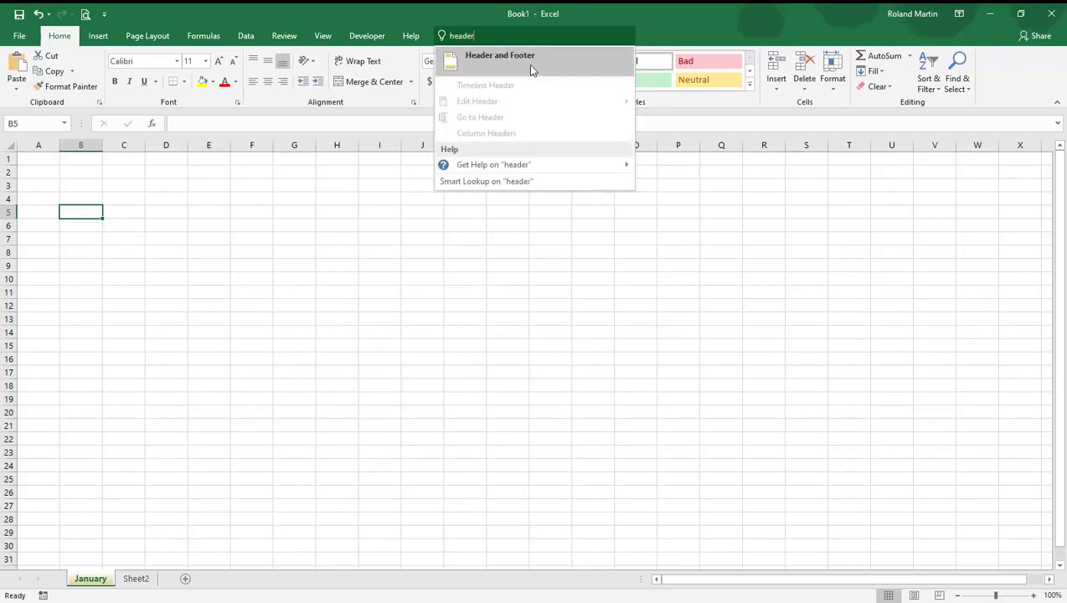
click(531, 68)
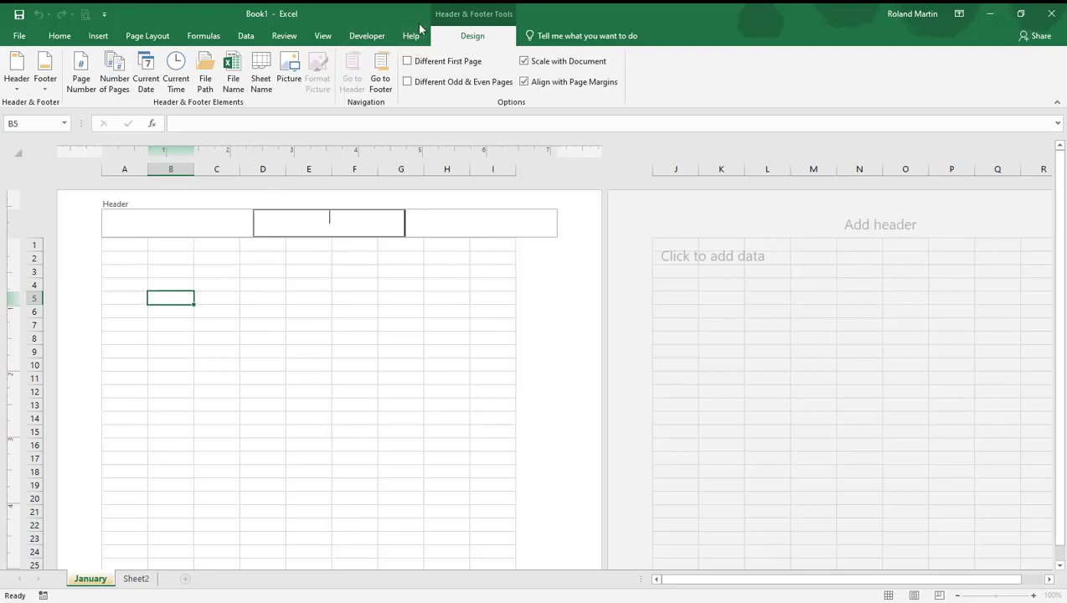
key(Escape)
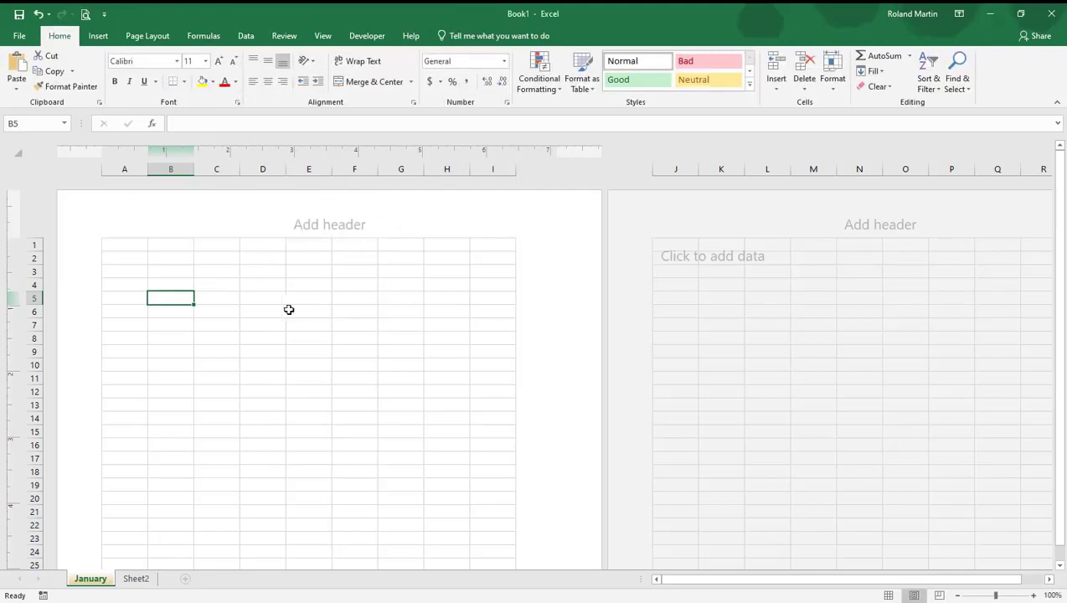
click(224, 287)
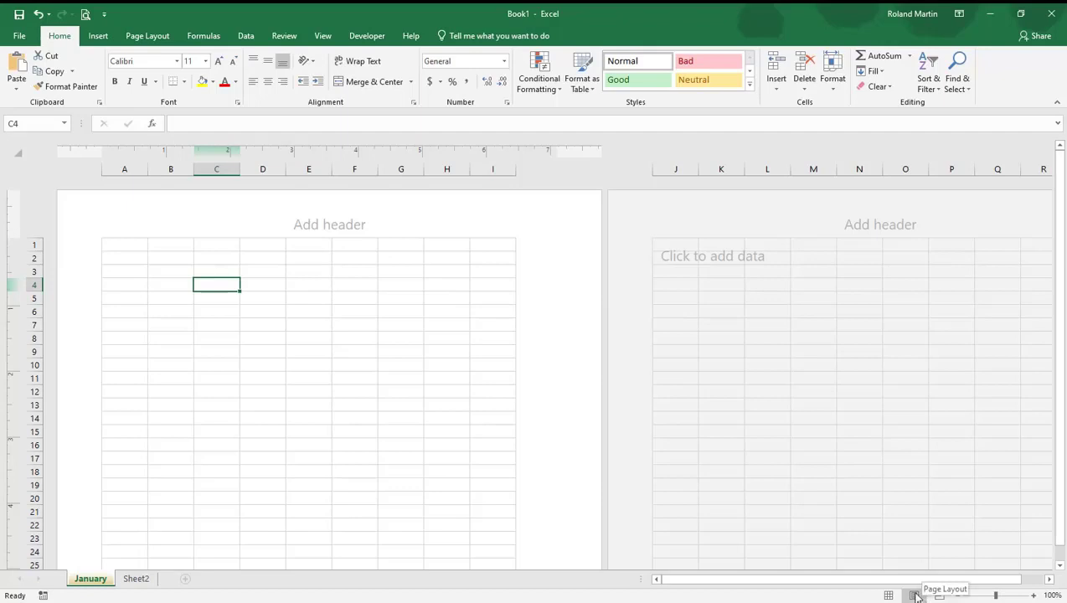
Return the January sheet to Normal view and delete the Sheet2 worksheet
click(890, 595)
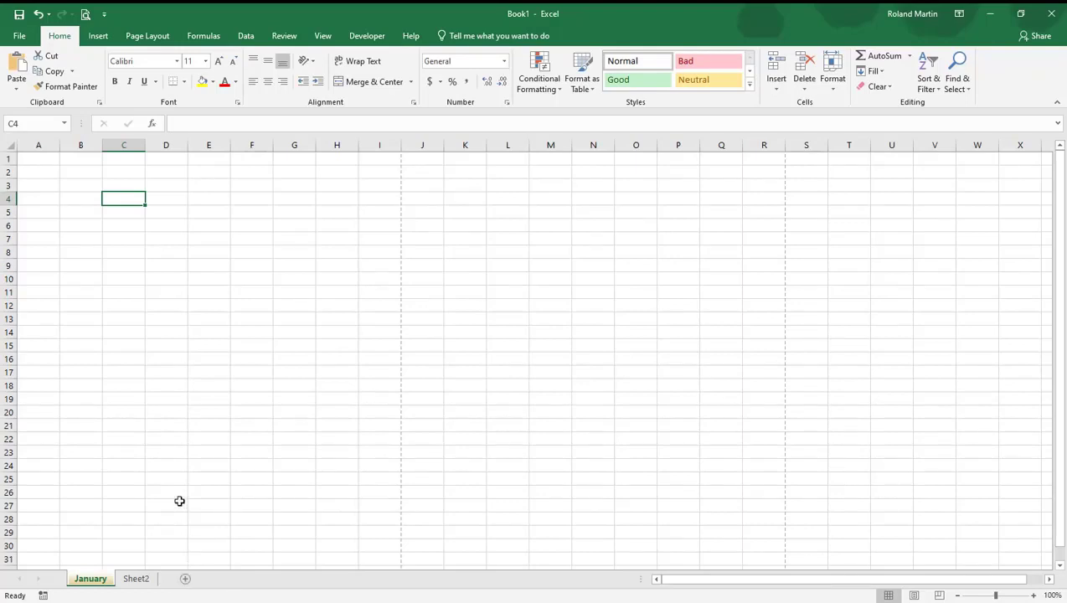
right_click(145, 581)
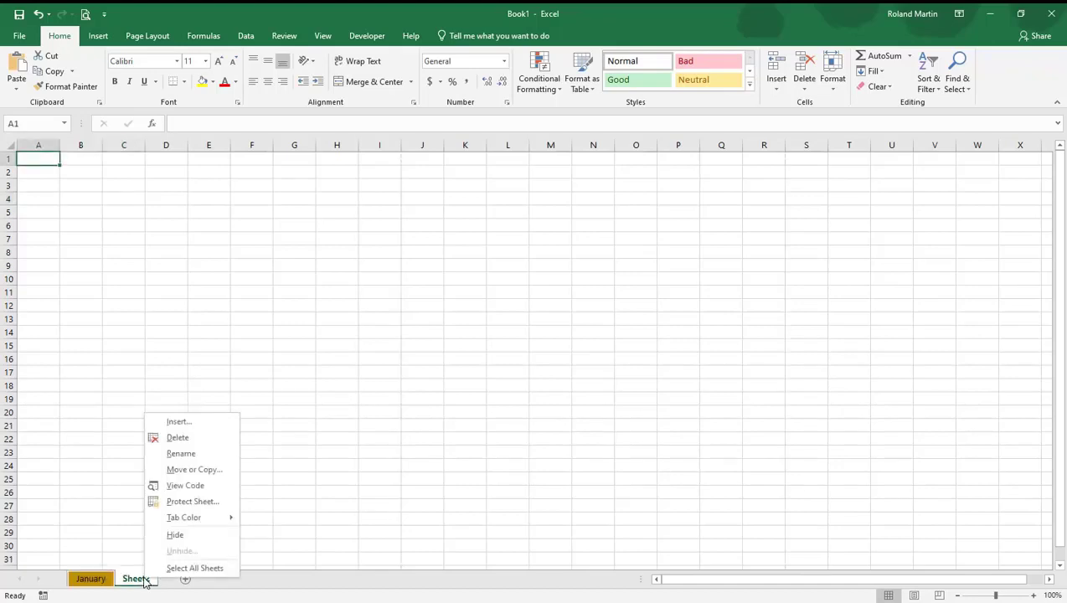
click(192, 442)
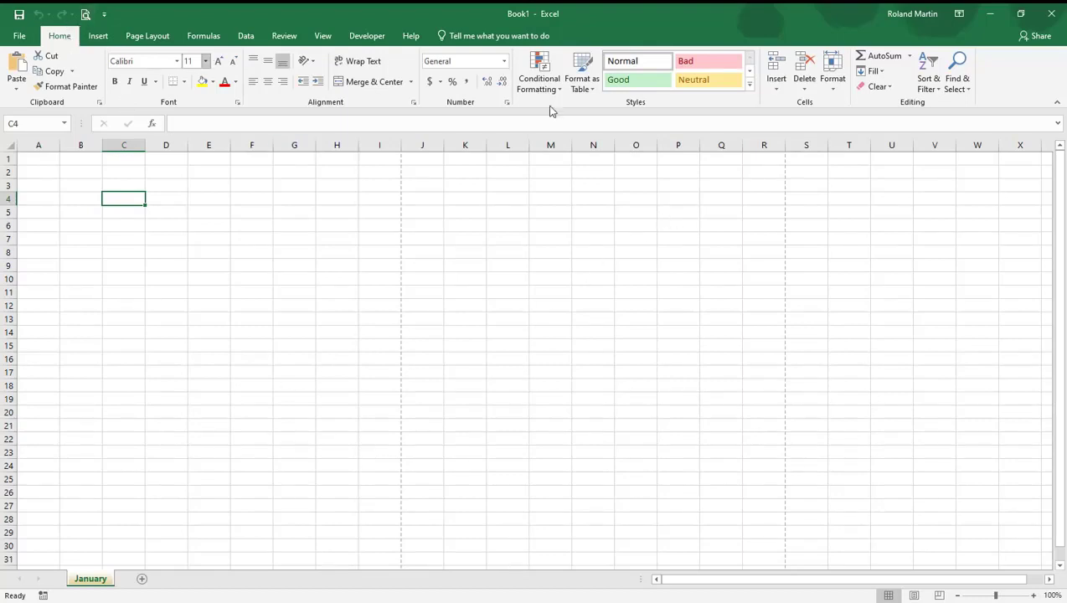
click(834, 88)
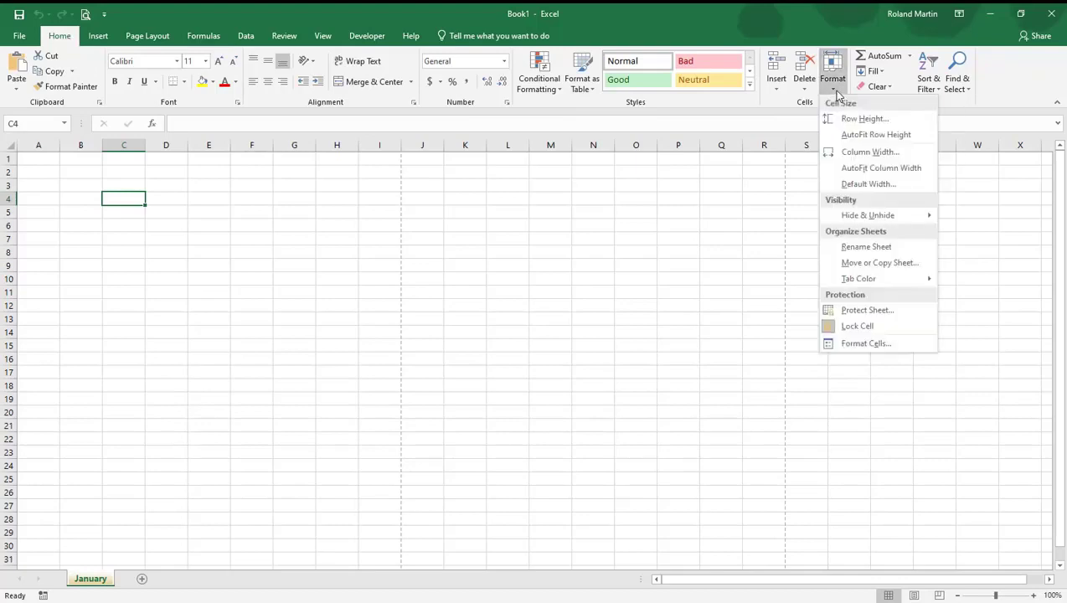
click(340, 379)
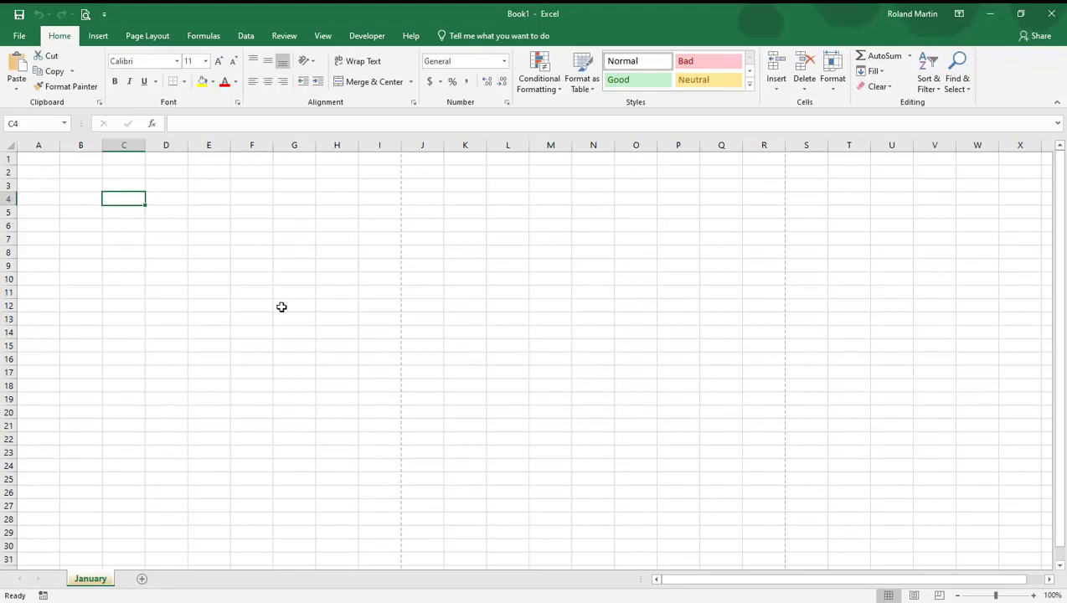
key(alt+F11)
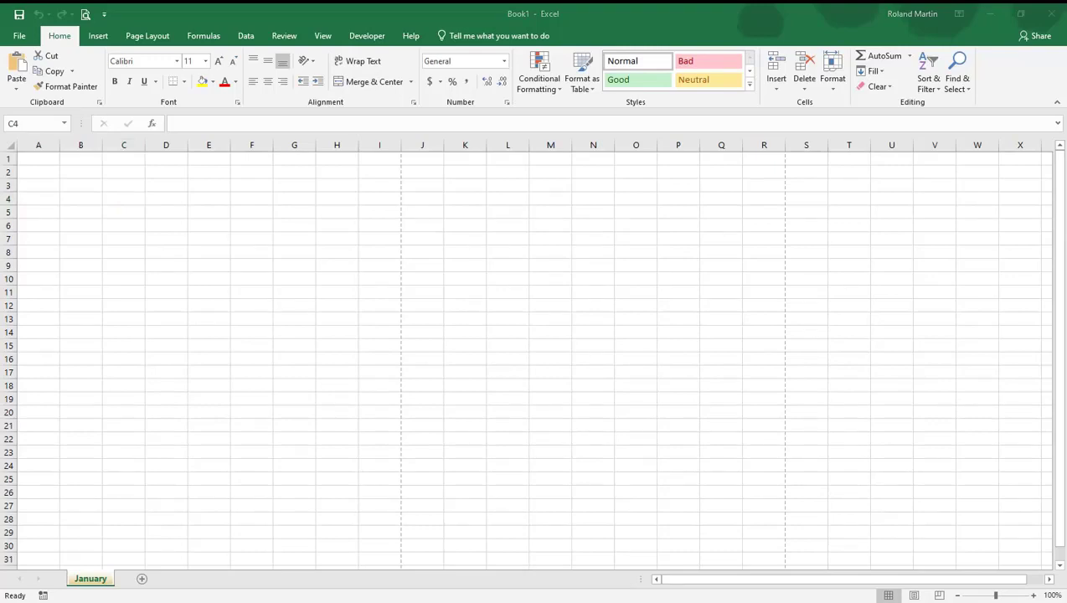
Enter the column headings East, West and South in cells A1, B1 and C1 of the January sheet
click(35, 158)
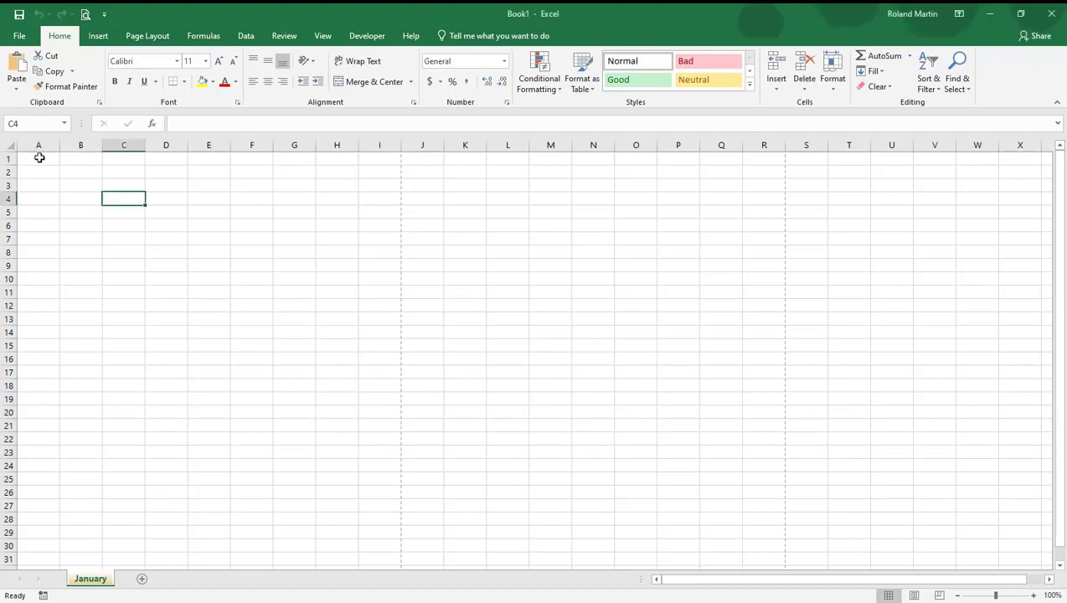
click(40, 157)
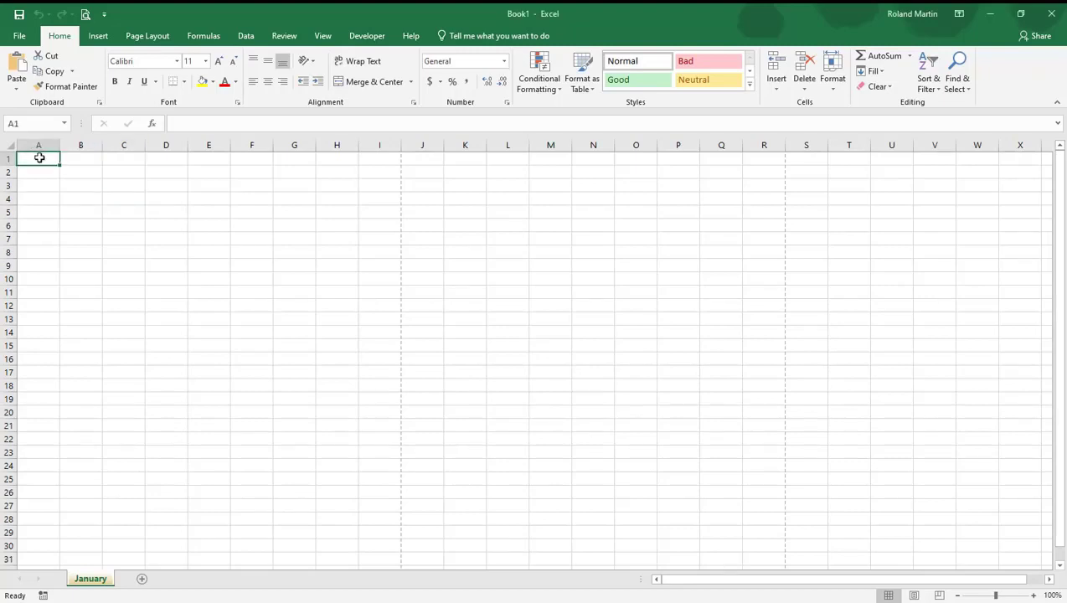
text(East)
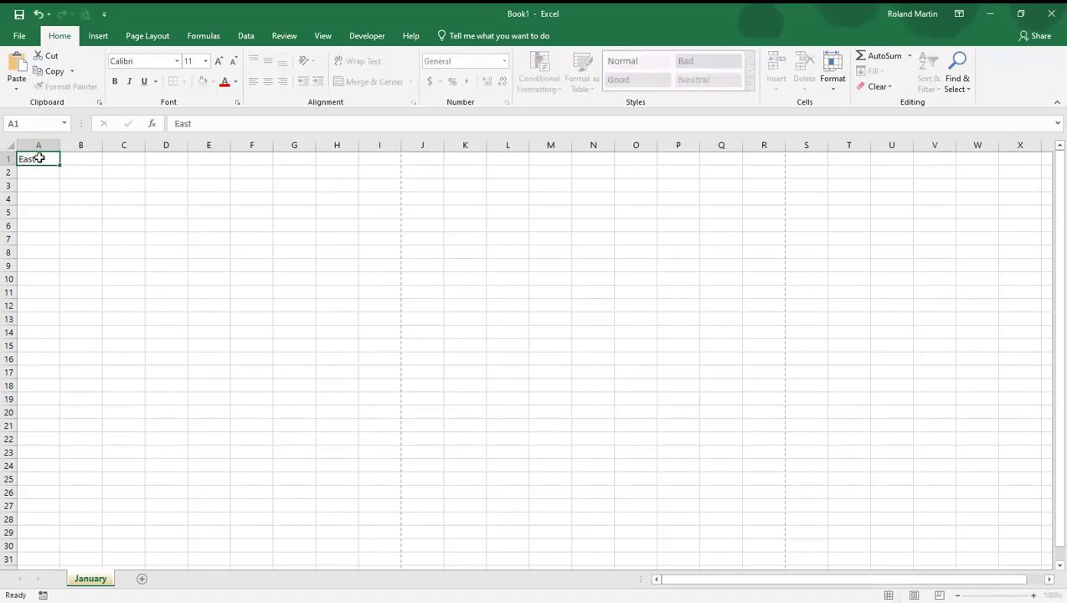
key(Tab)
text(West)
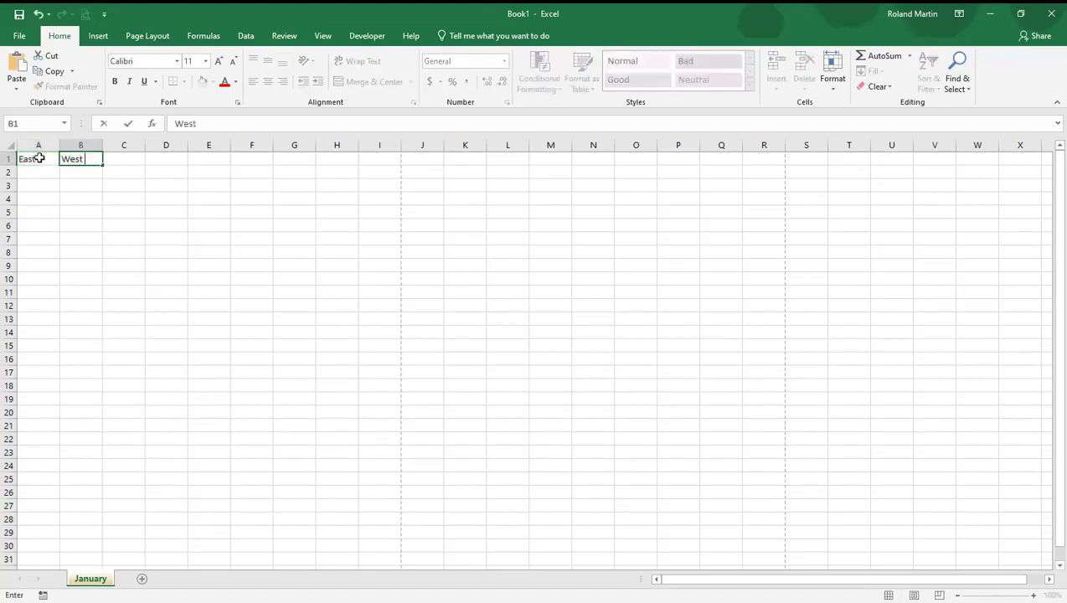
key(Tab)
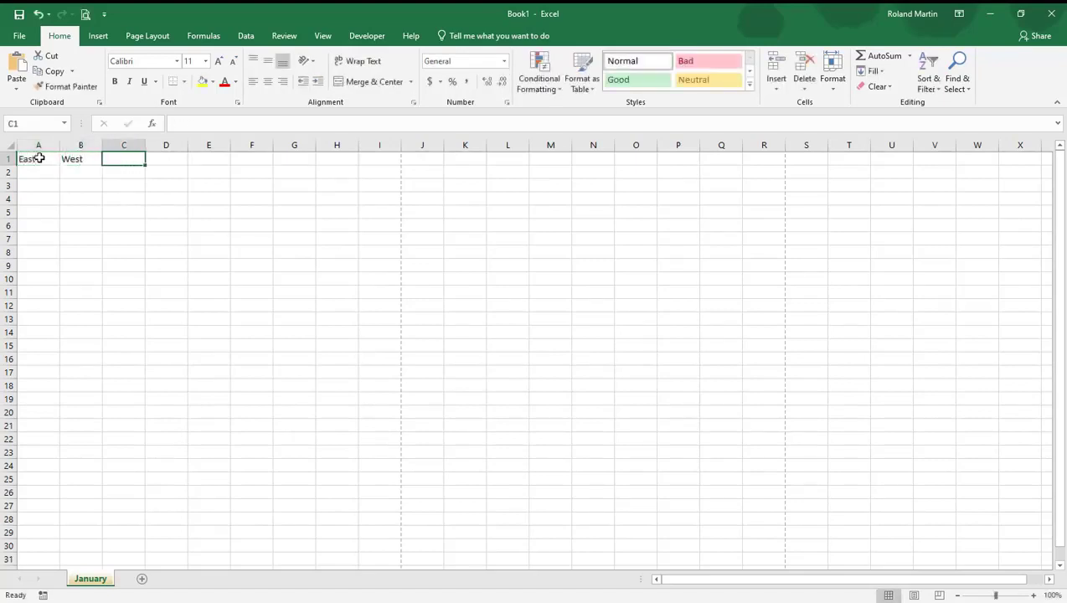
text(South)
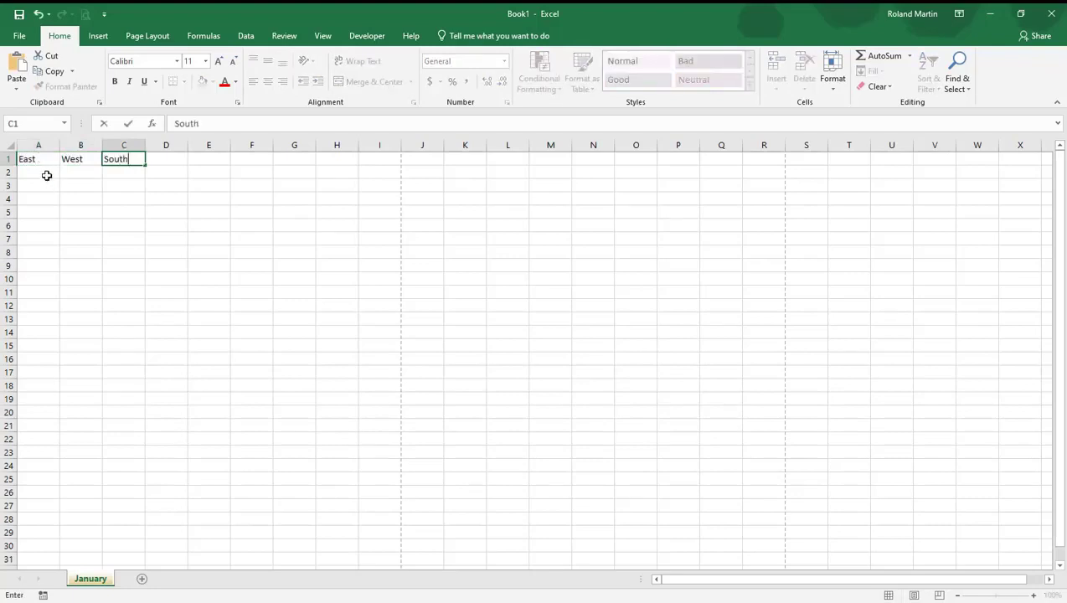
click(47, 175)
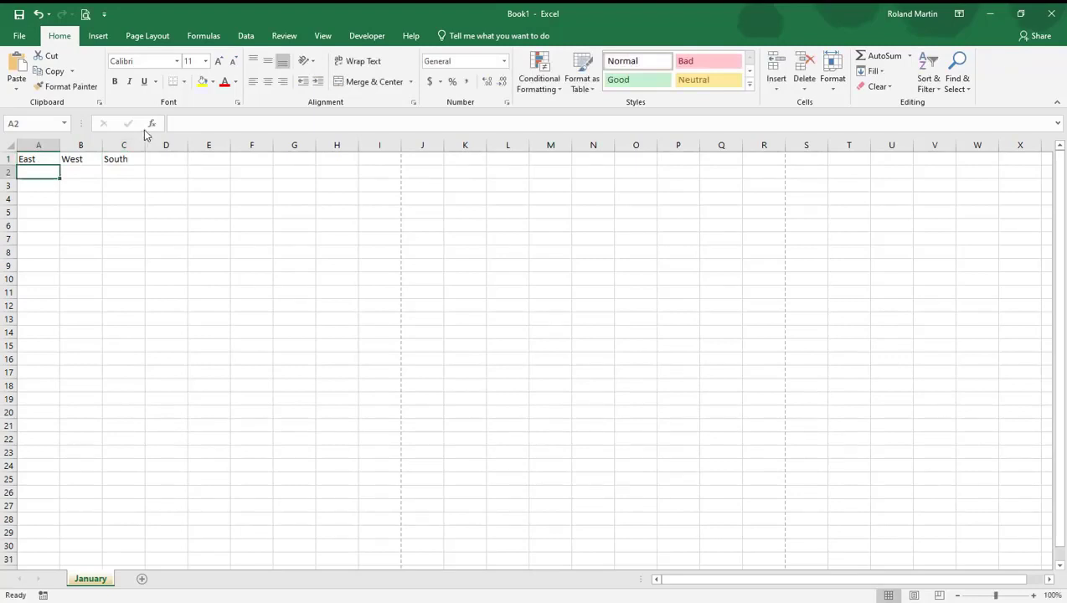
Enter the heading North in cell D1 by way of the formula bar
click(154, 158)
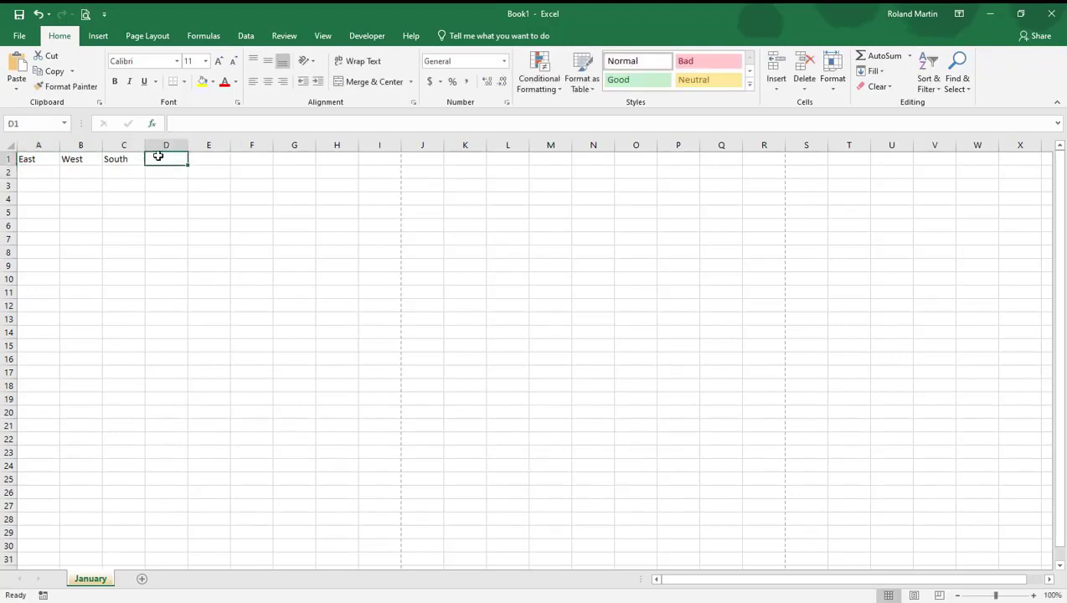
click(187, 123)
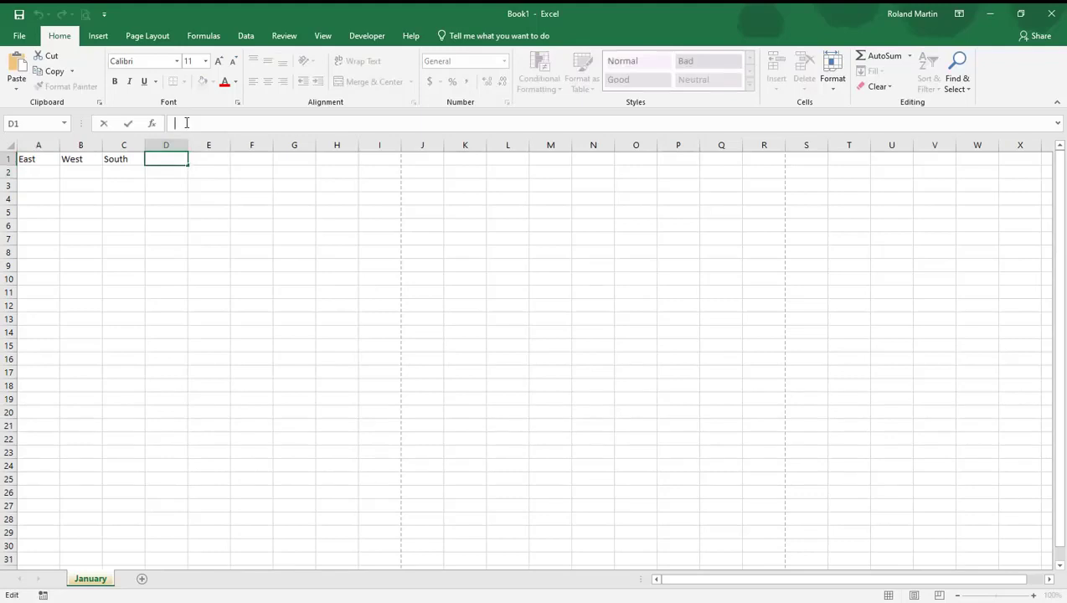
text(North)
key(Return)
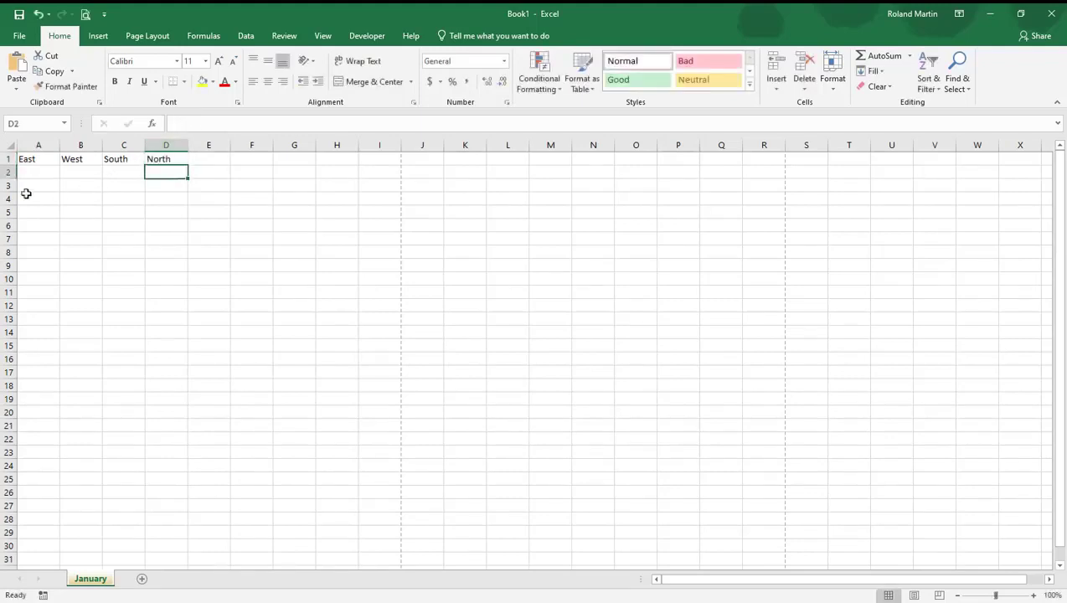
Fill cells A2 to A5 under East with the values 435, 555678, 435 and 67
click(44, 172)
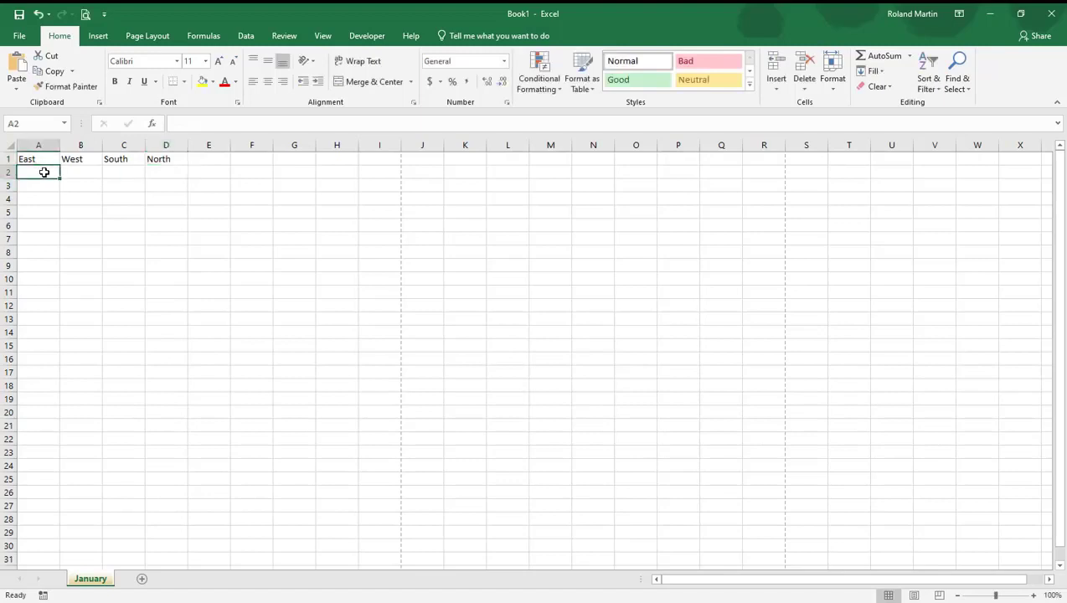
text(435)
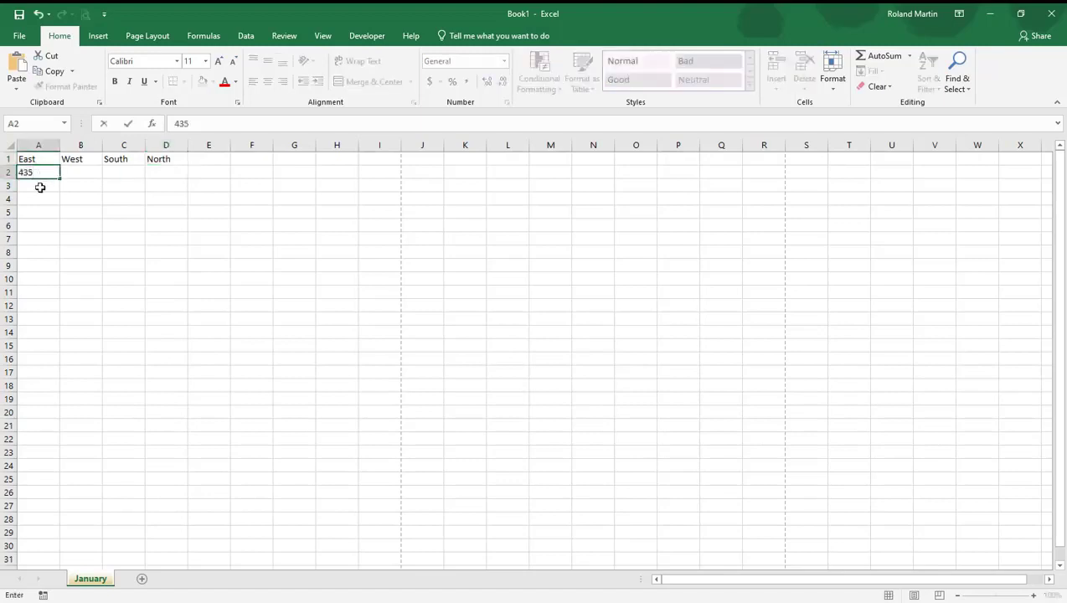
key(Return)
text(555678)
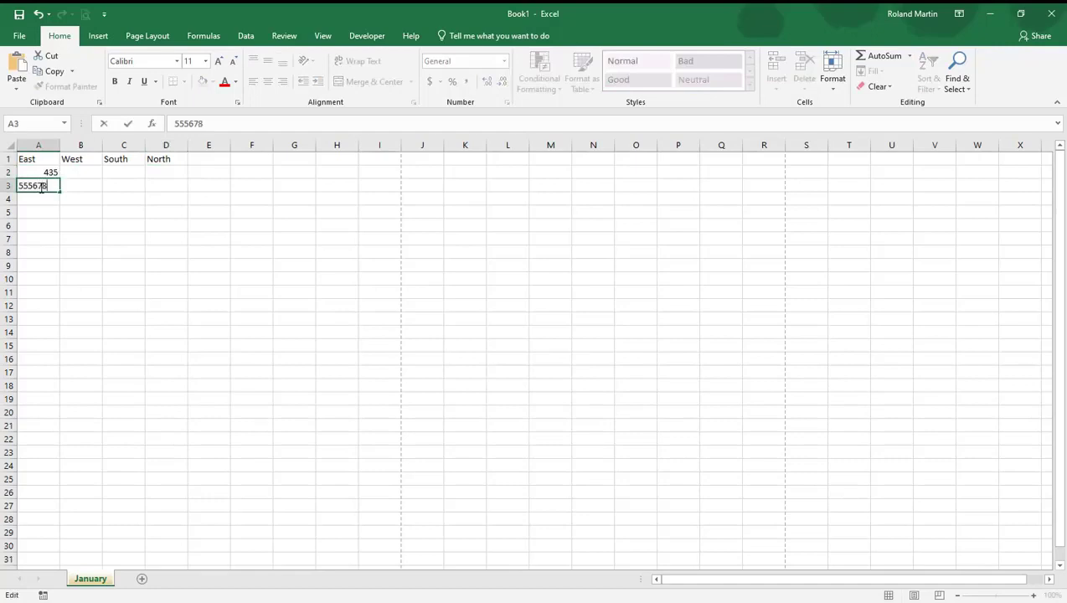
click(41, 198)
text(435)
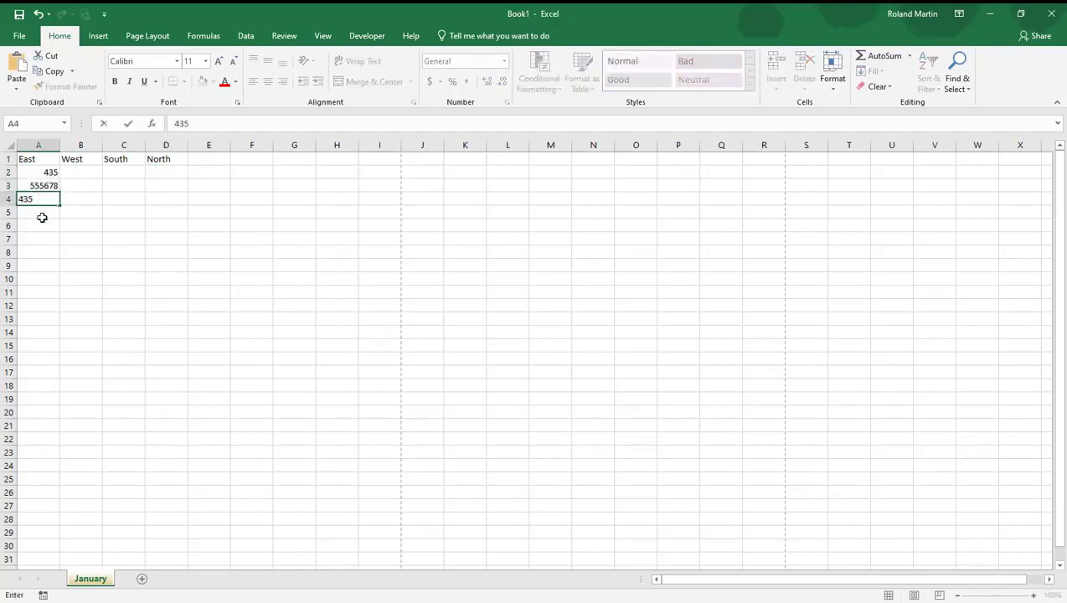
click(41, 217)
text(67)
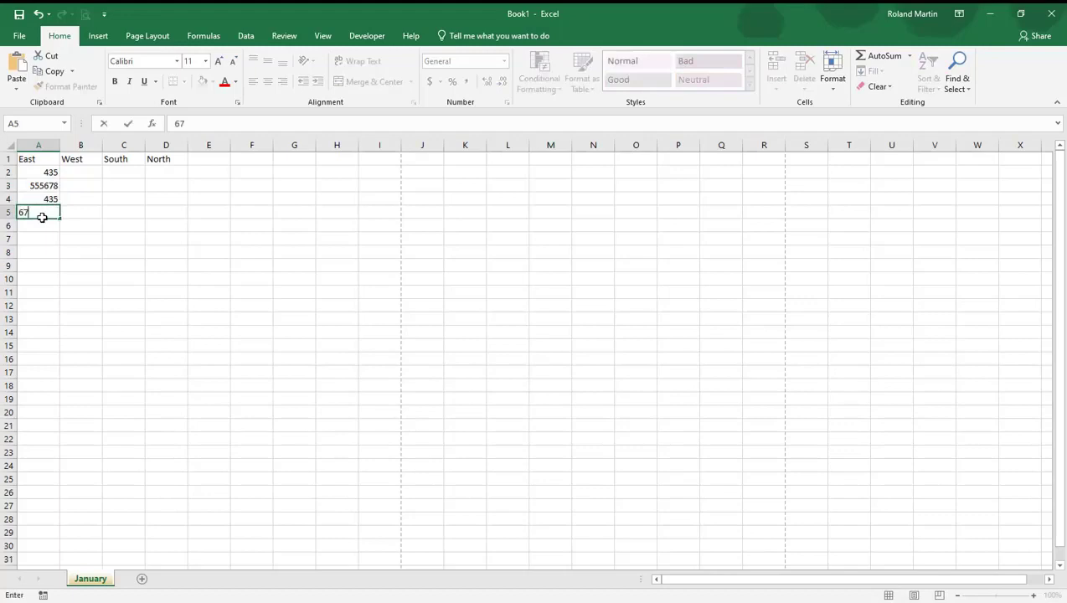
click(90, 198)
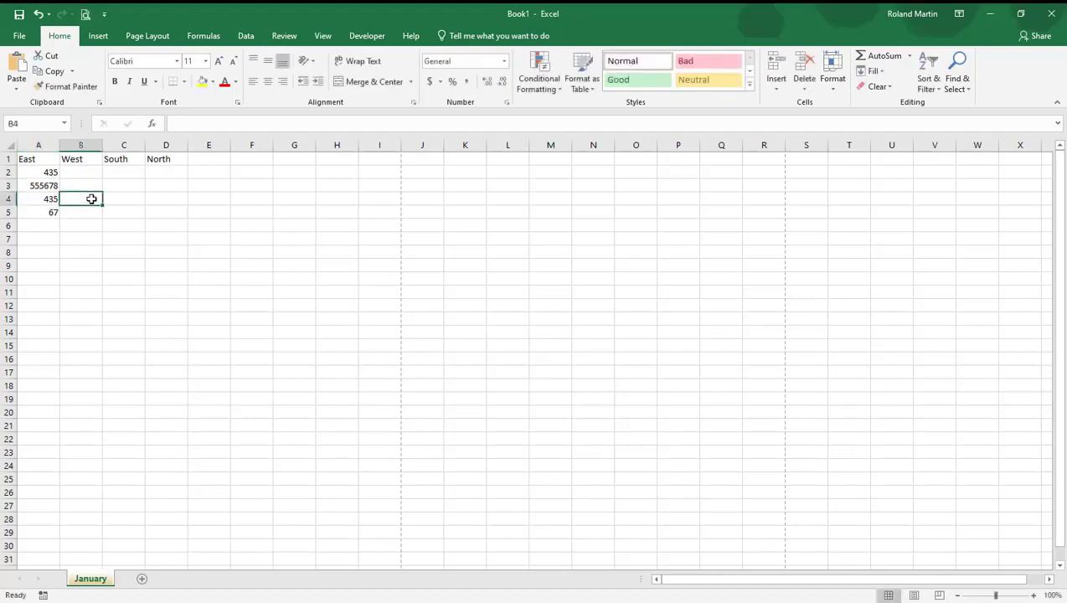
Total the East values in cell A7 with AutoSum, restricting the summed range to A2:A5
click(39, 238)
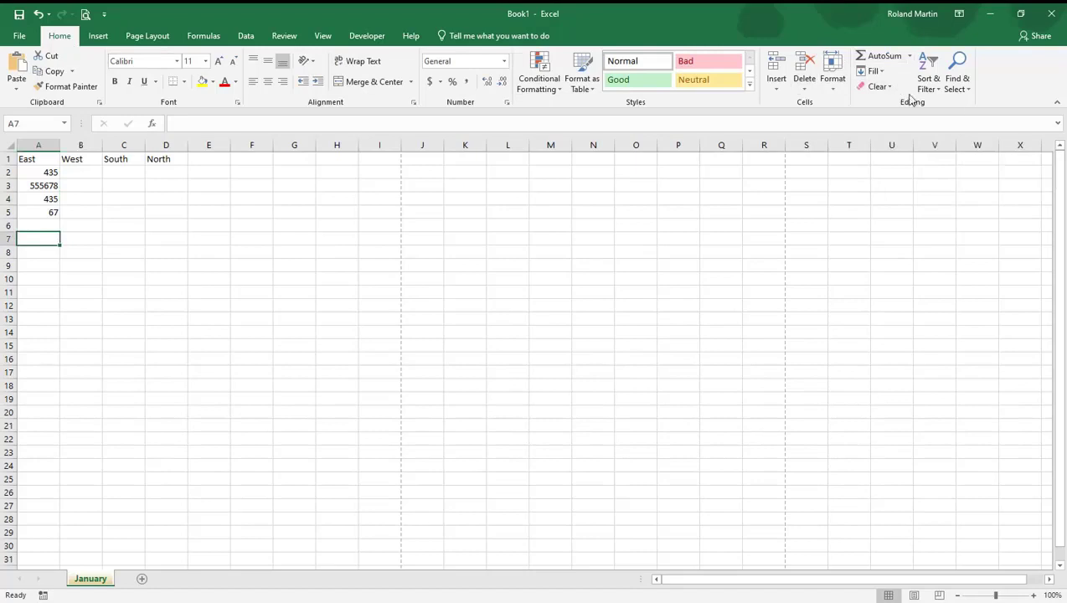
click(886, 59)
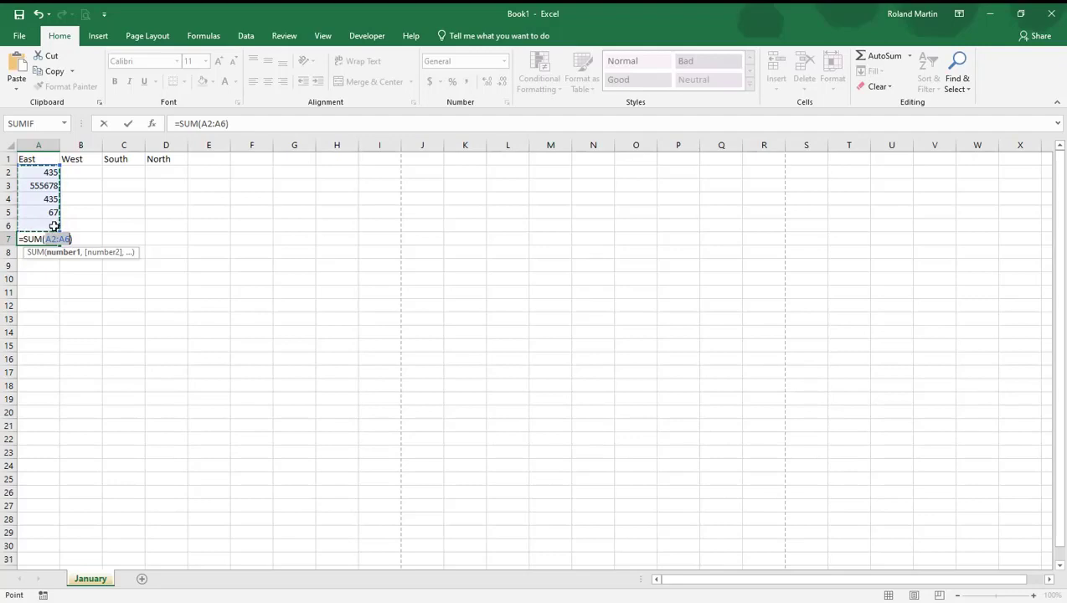
drag(49, 171, 48, 215)
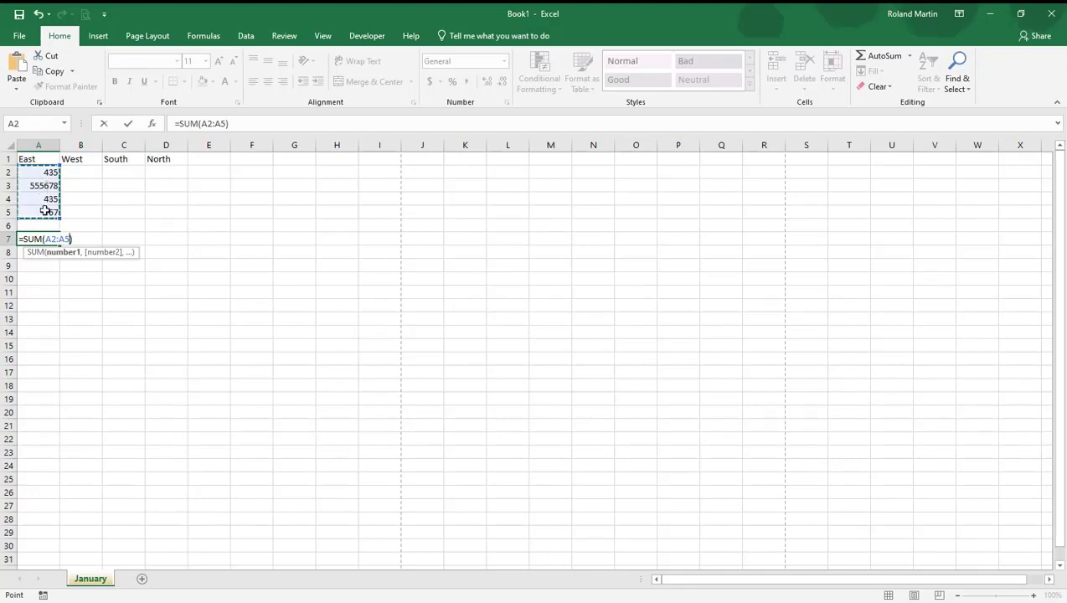
key(Return)
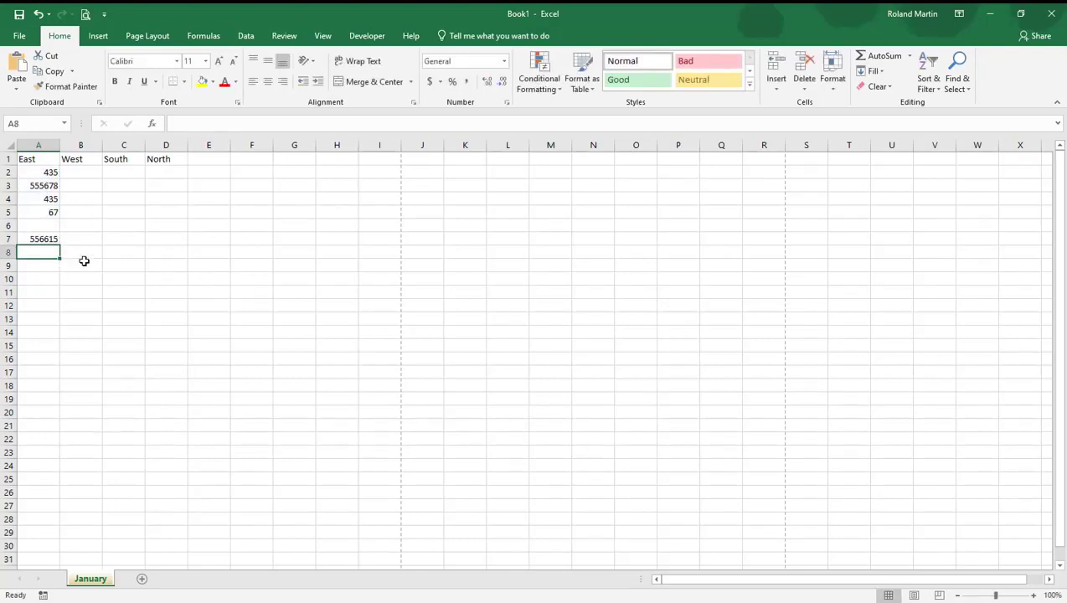
Enter a SUM formula in cell A9 that adds A2, A3, A4 and A5 as separate comma-separated arguments
click(43, 264)
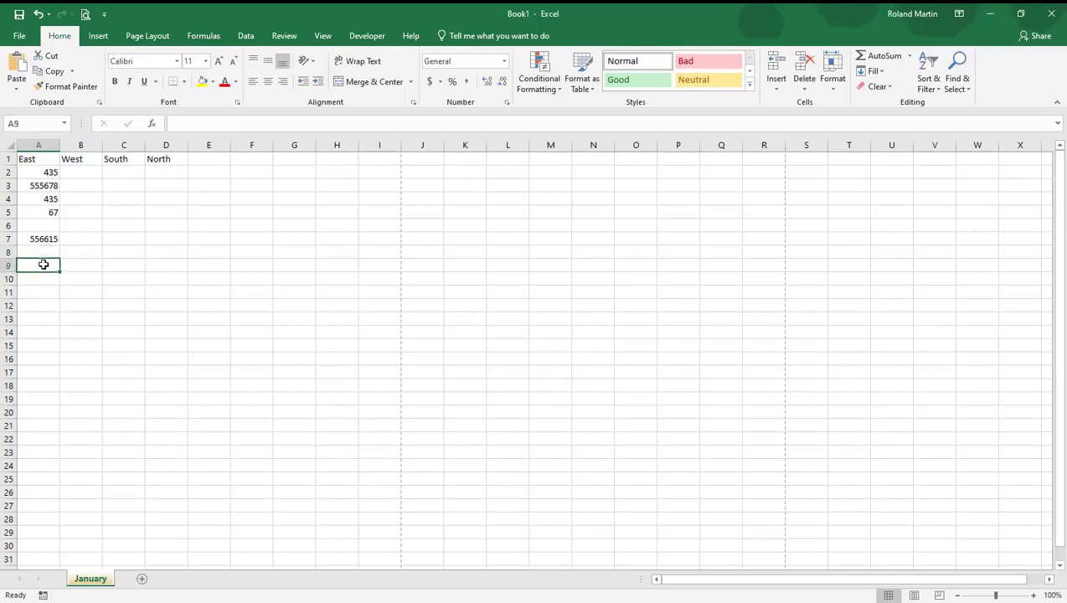
text(=su)
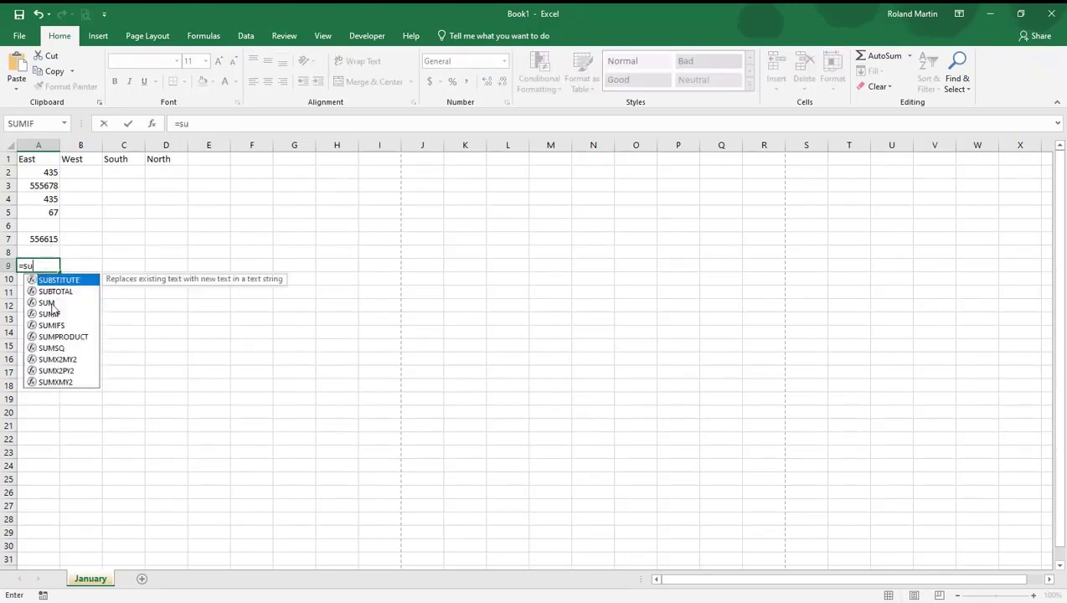
double_click(48, 303)
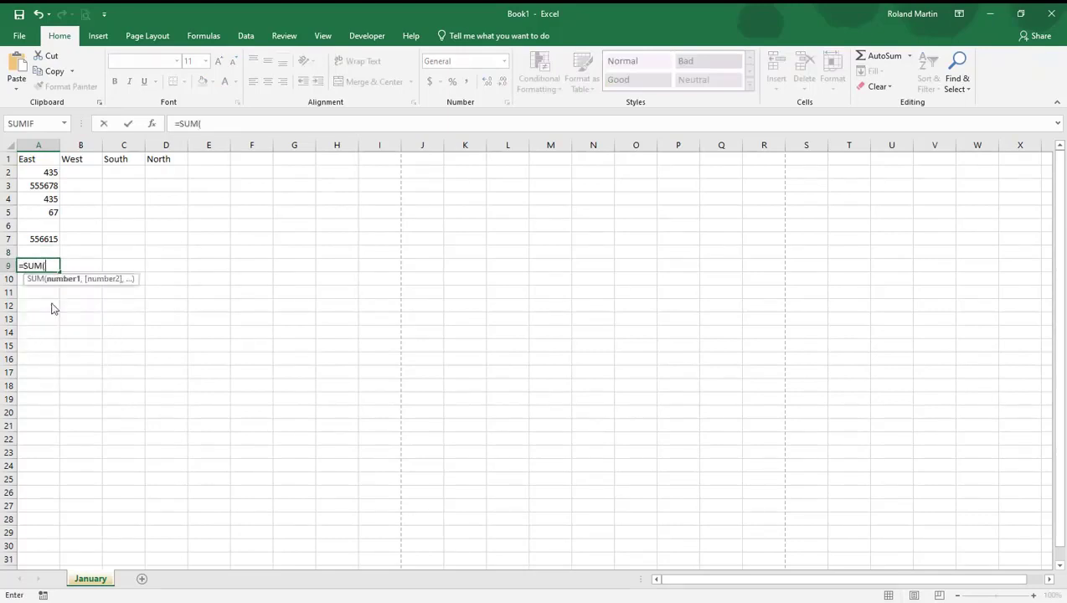
click(52, 173)
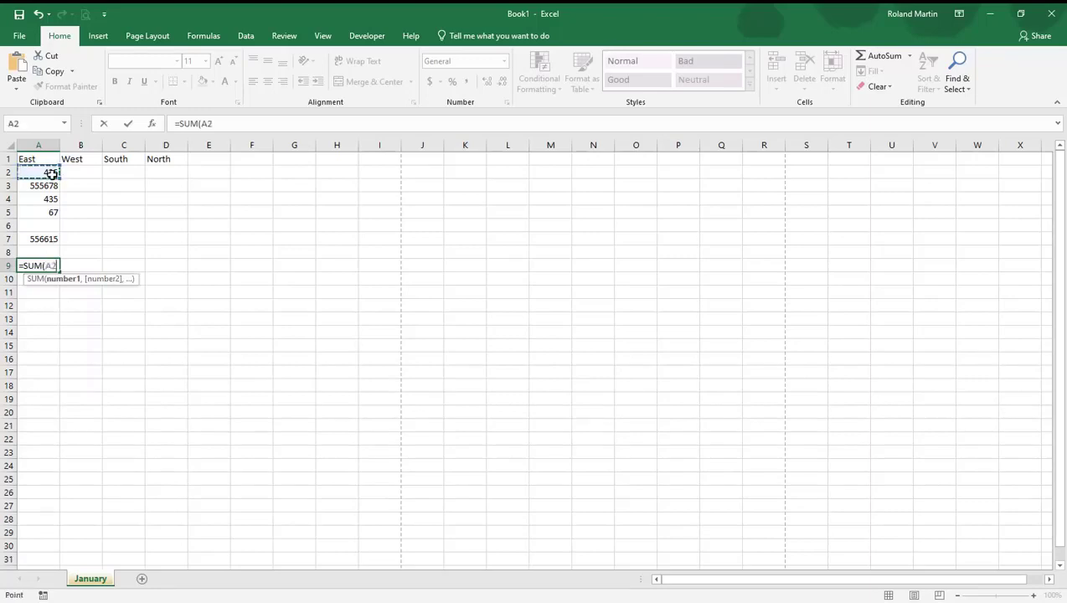
text(,)
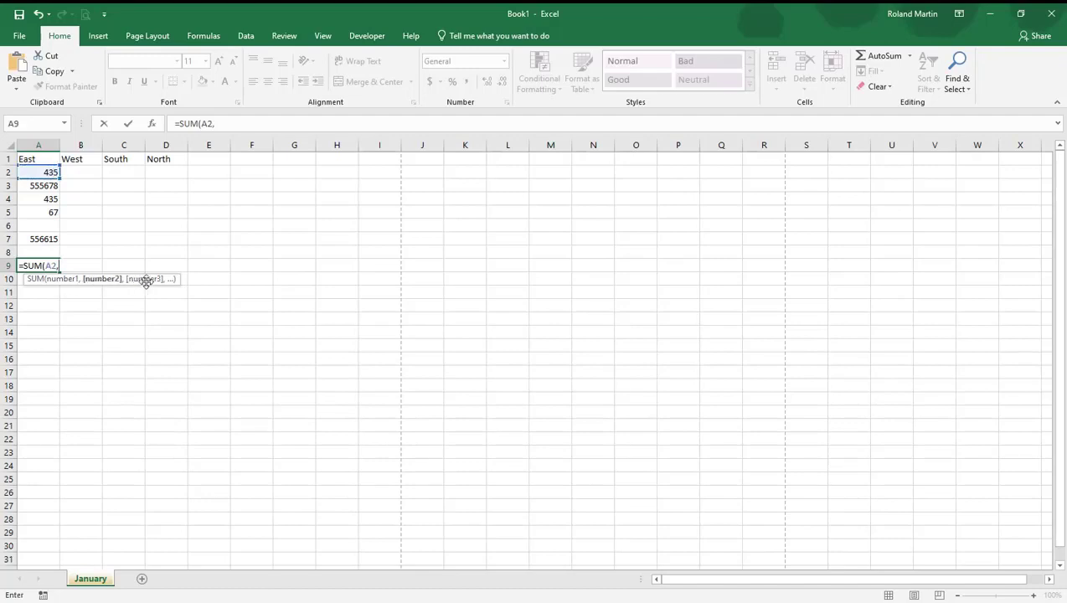
click(38, 186)
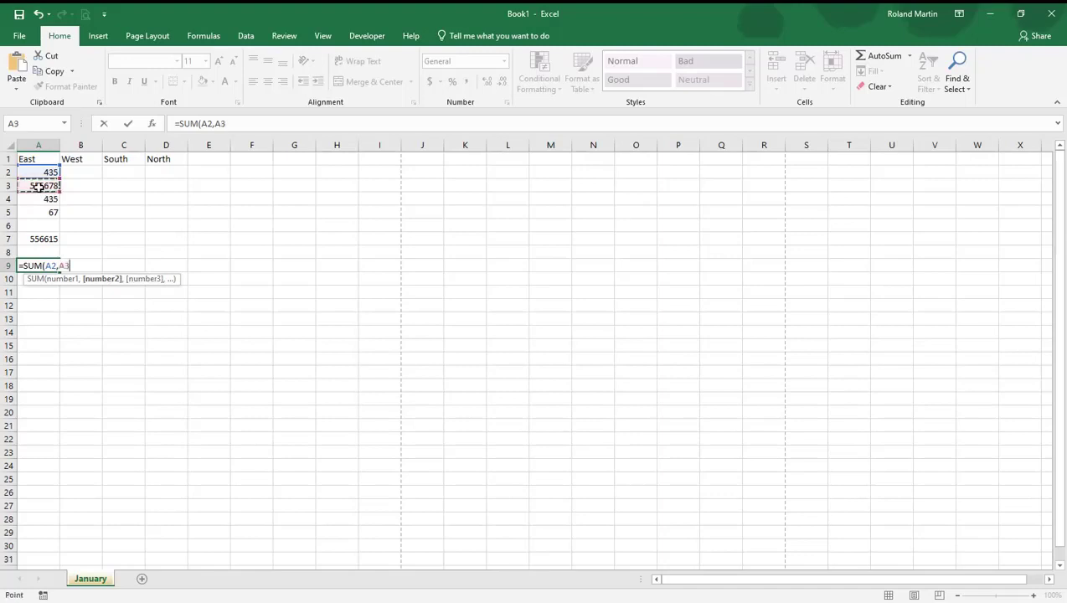
text(,)
click(40, 200)
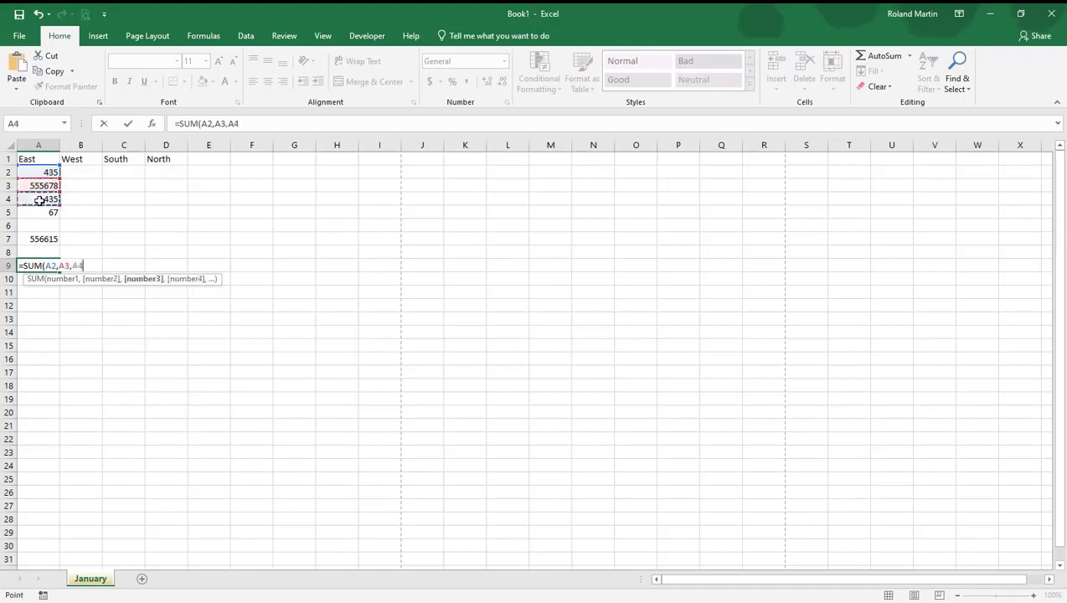
text(,)
click(42, 213)
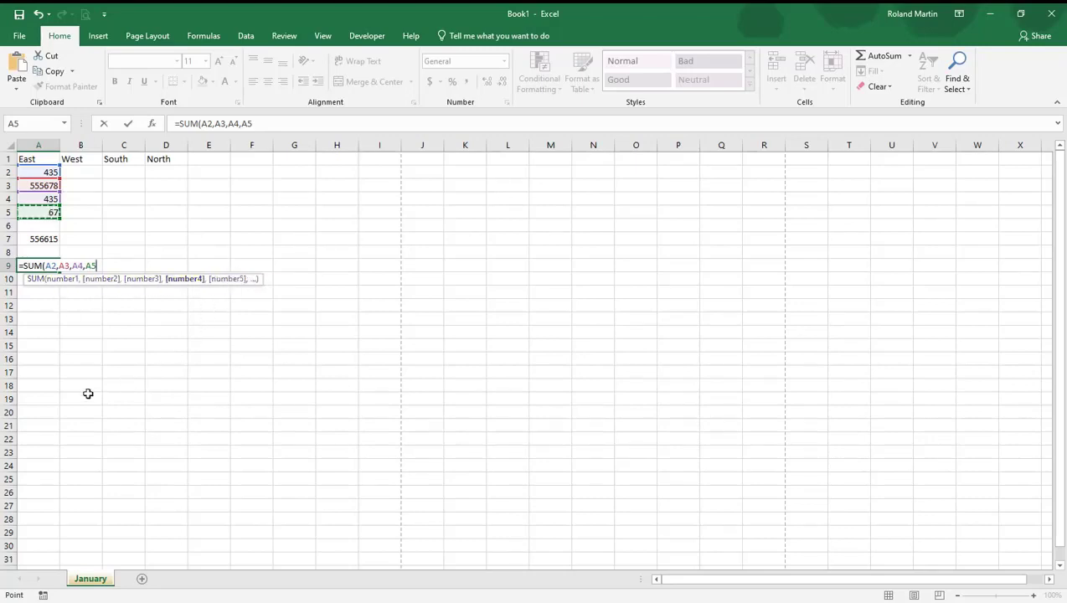
text())
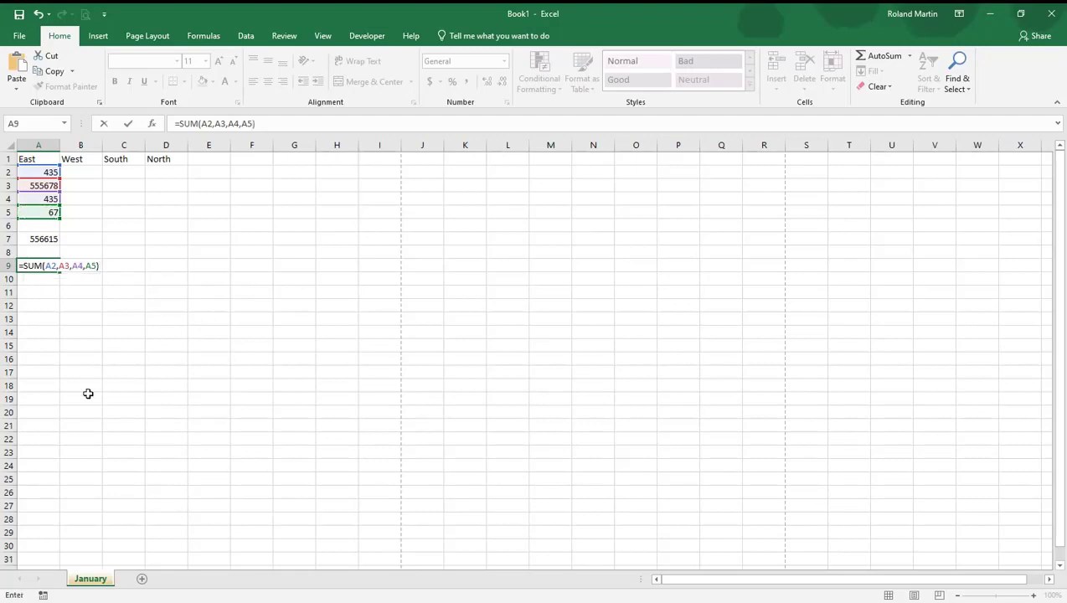
key(ctrl+Return)
key(Return)
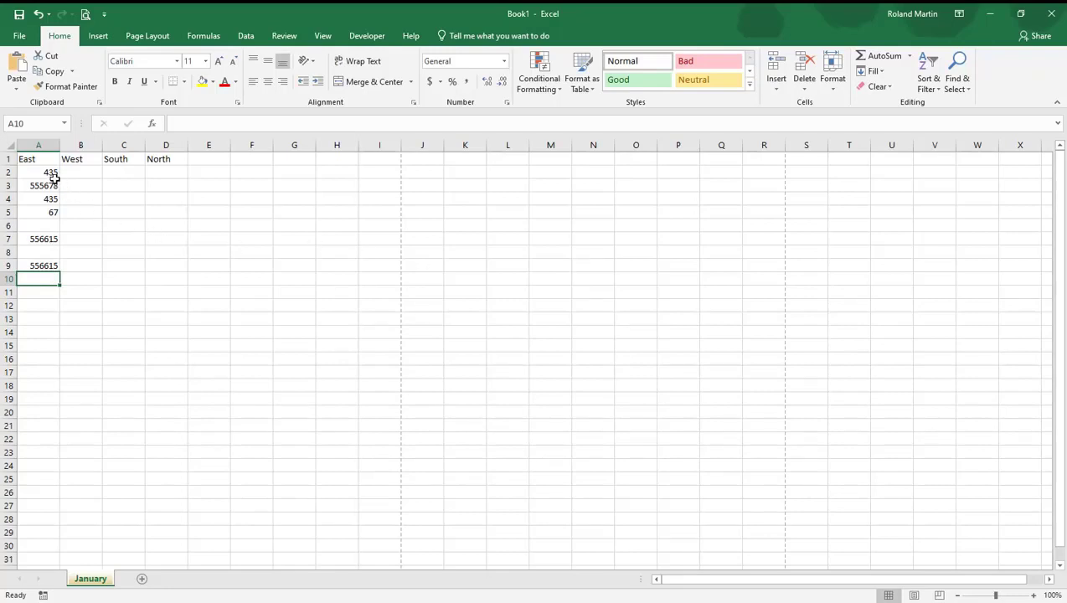
Copy the East values in A2:A5 across to B2:B5 under West with the fill handle
drag(50, 173, 51, 210)
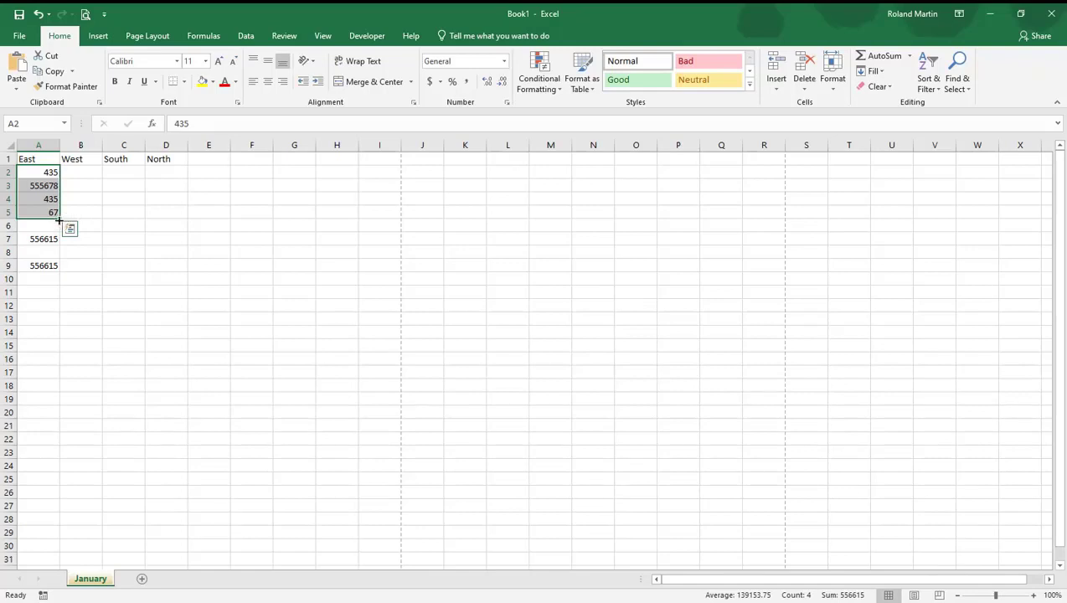
drag(58, 220, 103, 219)
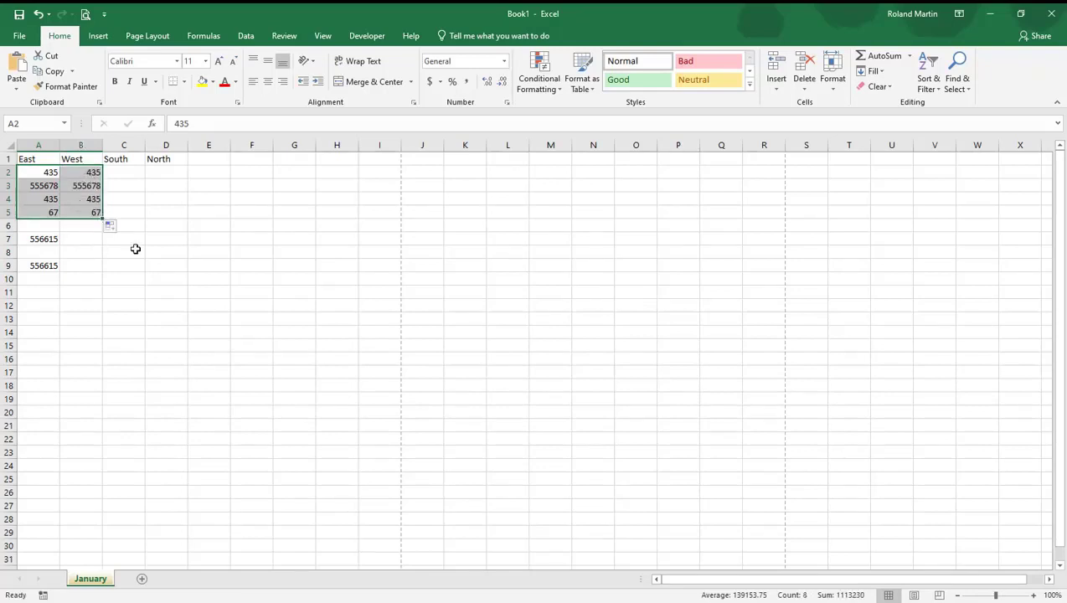
click(199, 241)
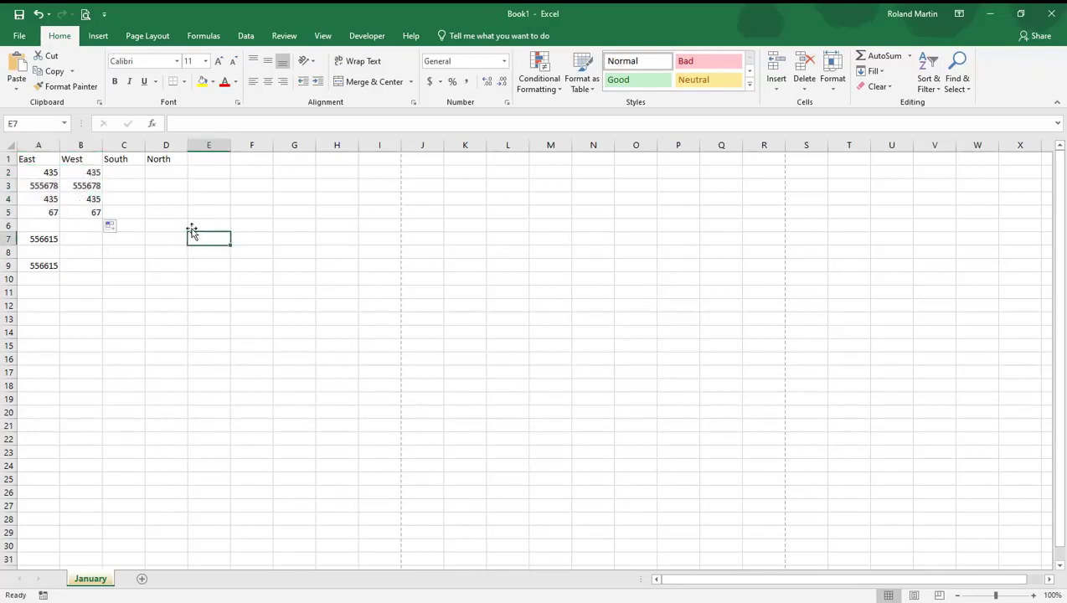
Enter the month headings January and February in cells E1 and F1
click(213, 160)
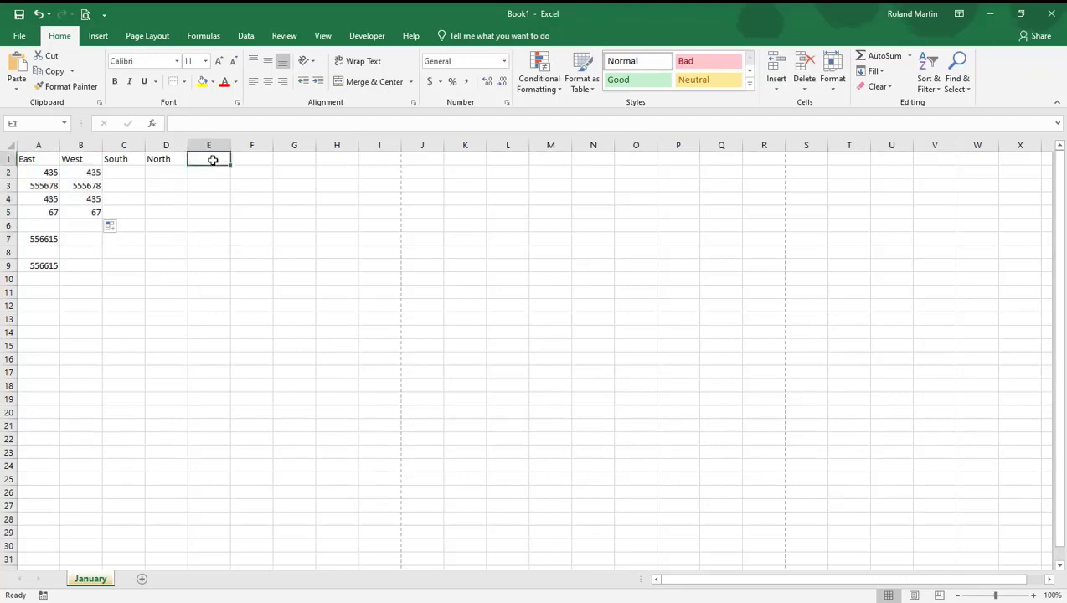
text(January)
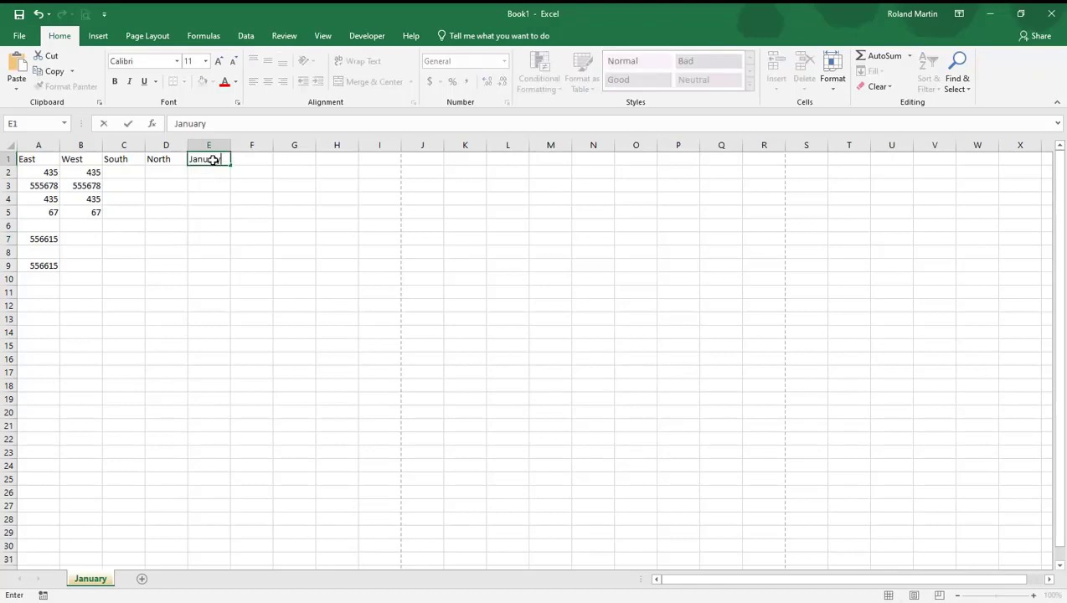
key(Tab)
text(Februar)
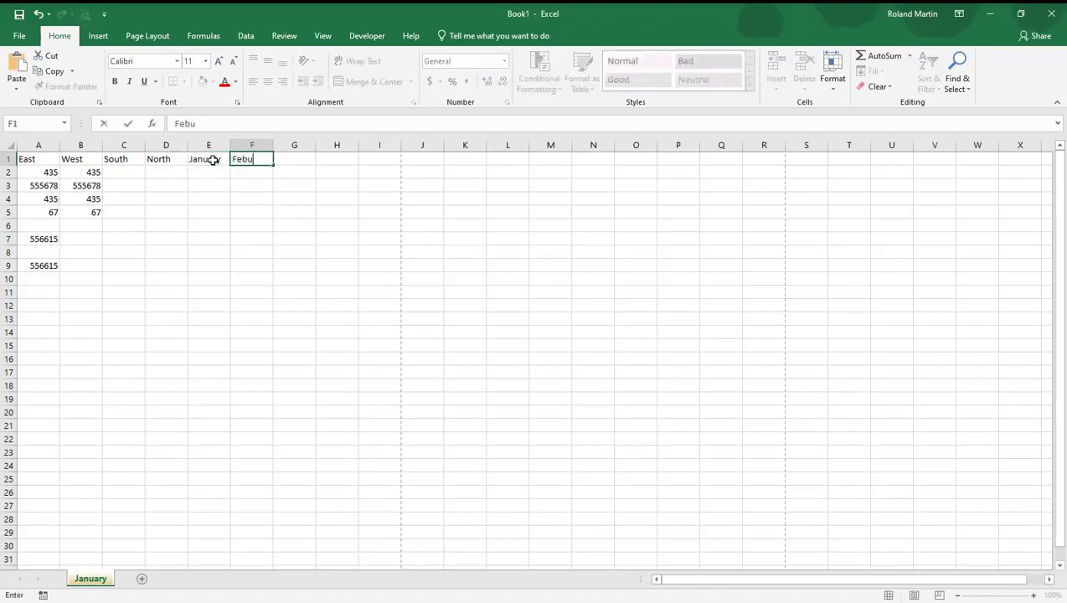
text(y)
key(Return)
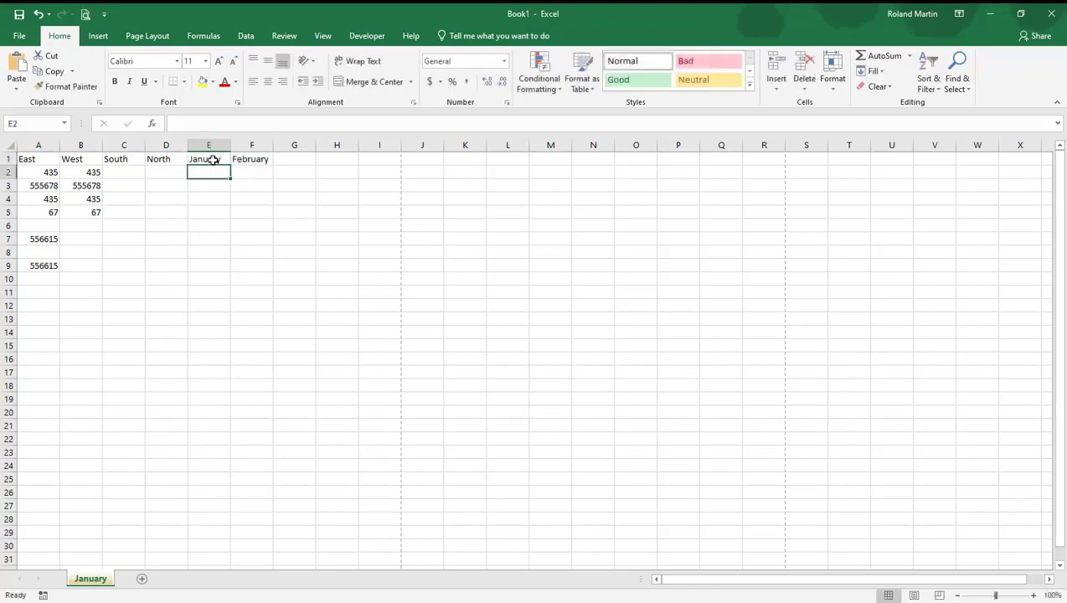
Enter March in cell G1 and extend the month series from E1:G1 across row 1 through December in P1
key(Right)
key(Right)
key(Right)
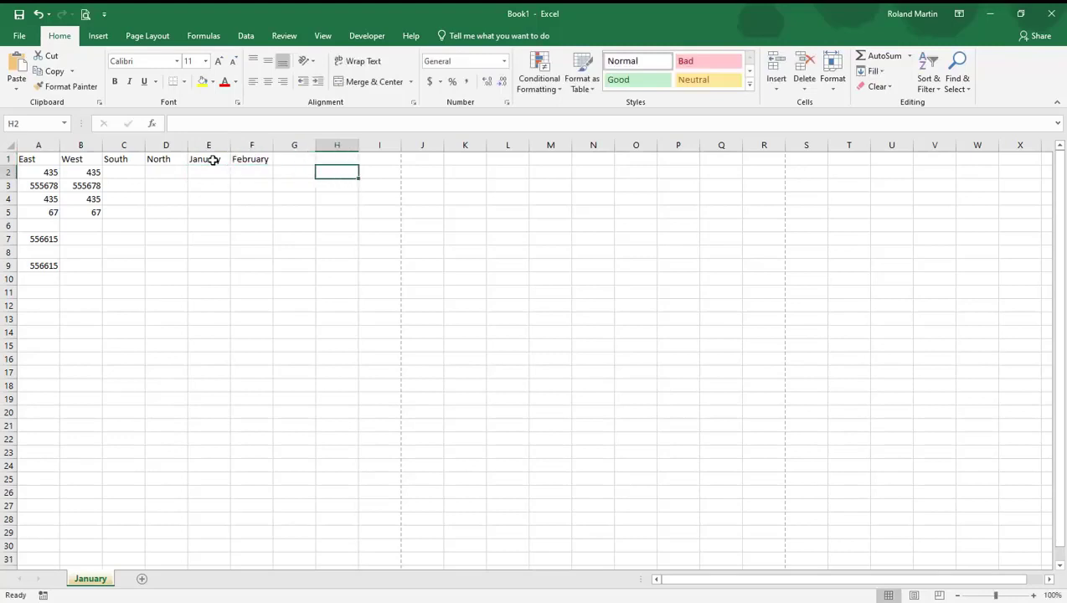
key(Up)
key(Left)
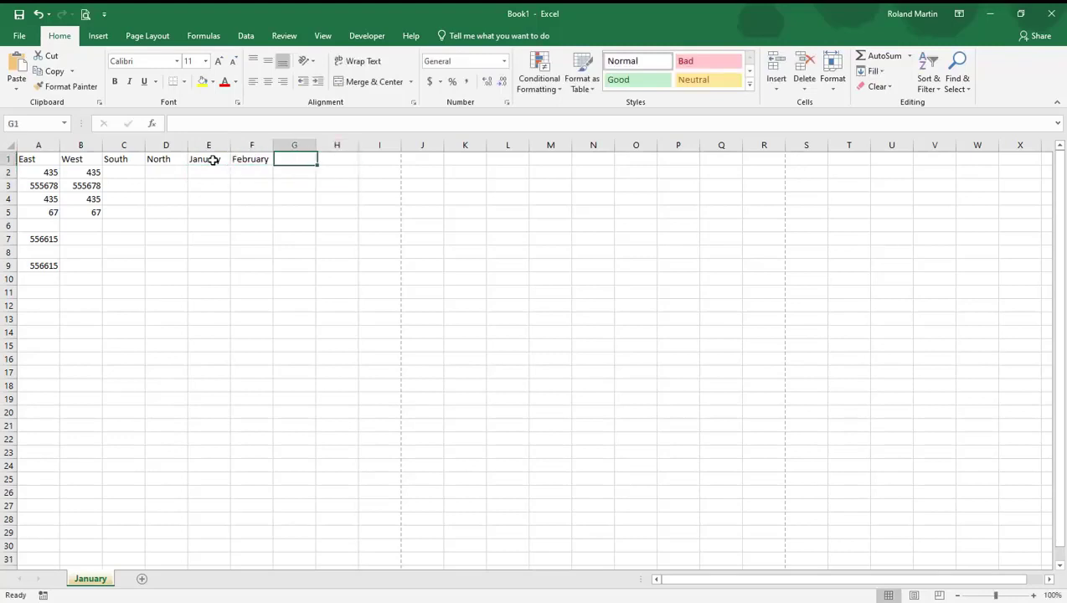
text(March)
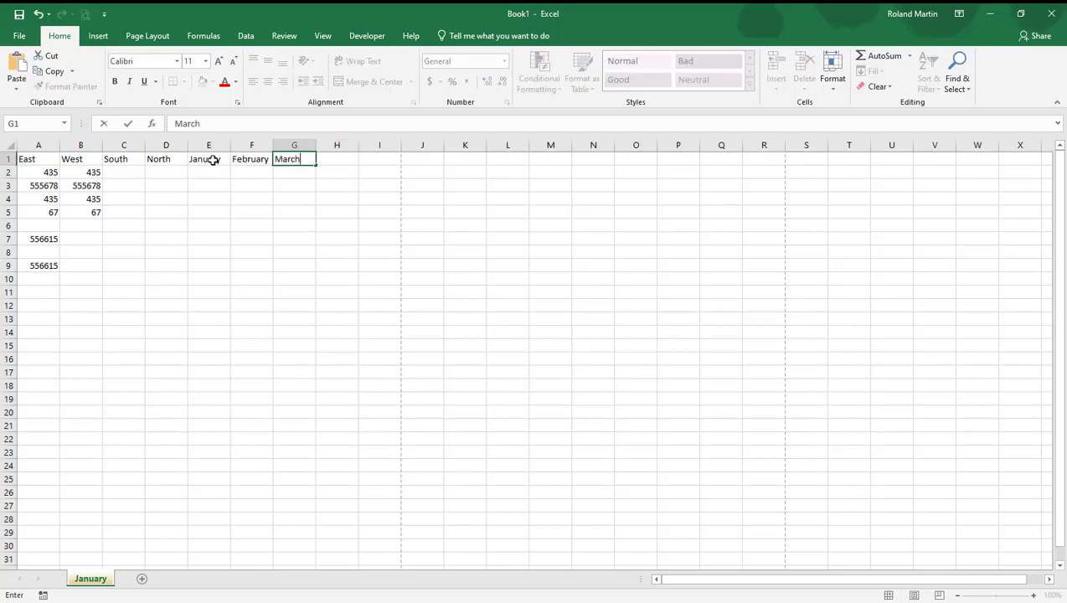
key(Return)
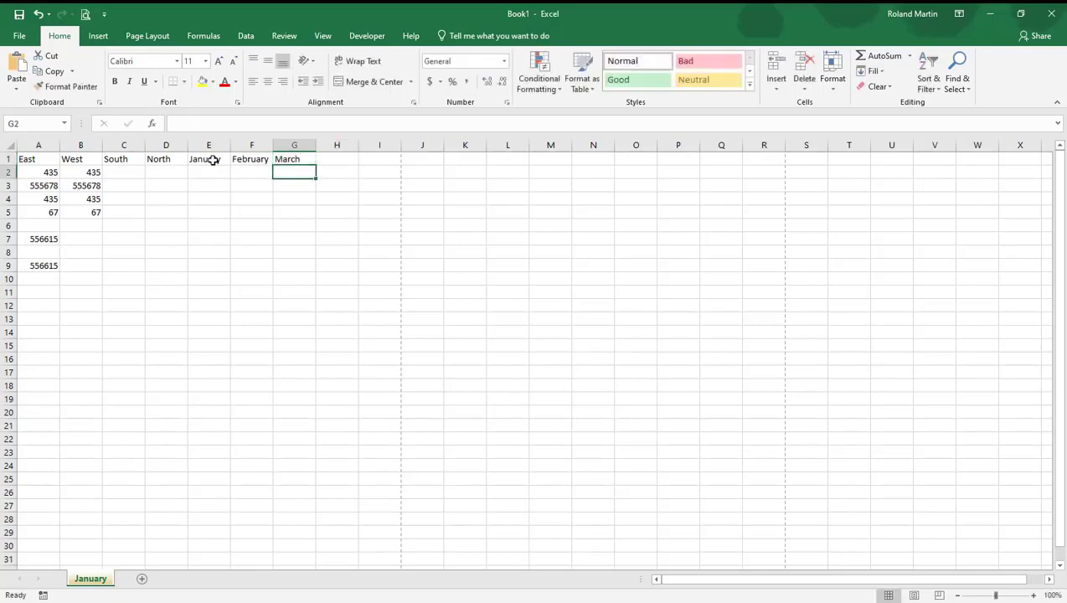
drag(214, 160, 284, 158)
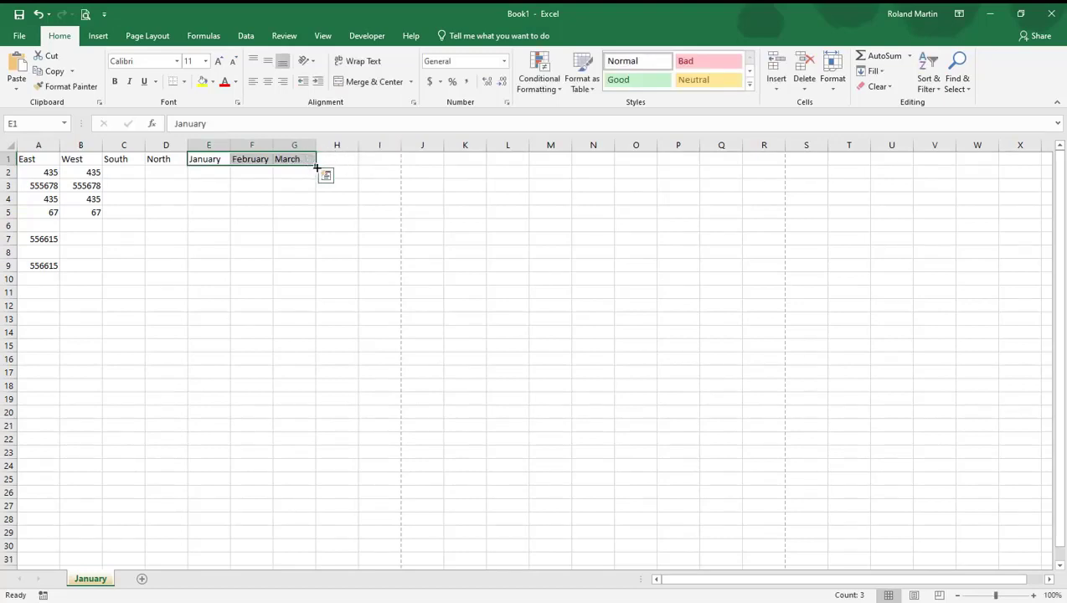
drag(317, 168, 695, 168)
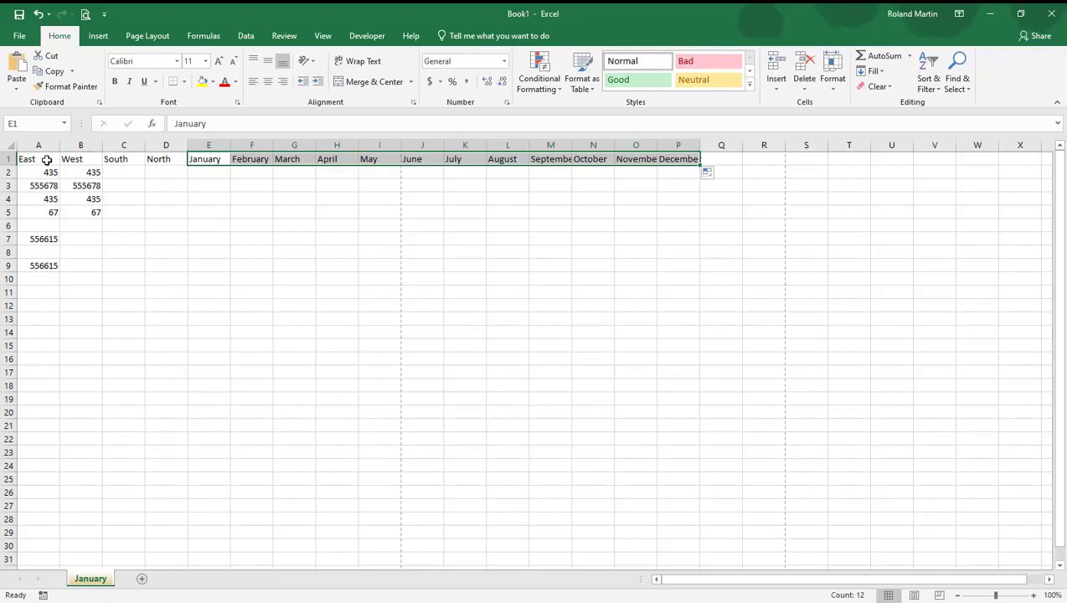
Make the region headings in A1:D1 bold and give them a Gold, Accent 4 fill
drag(47, 160, 178, 157)
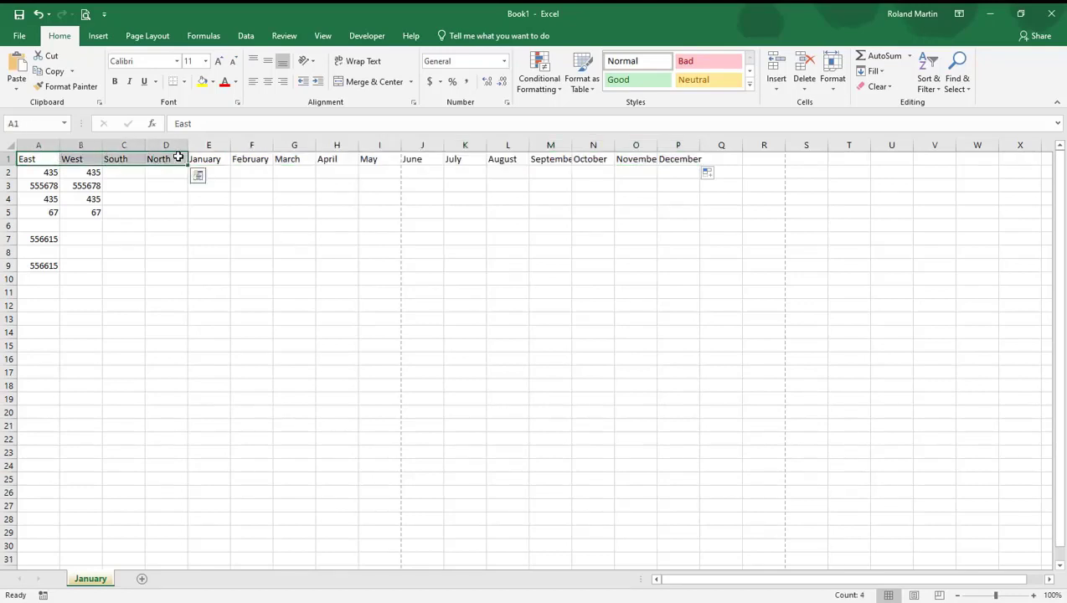
click(117, 81)
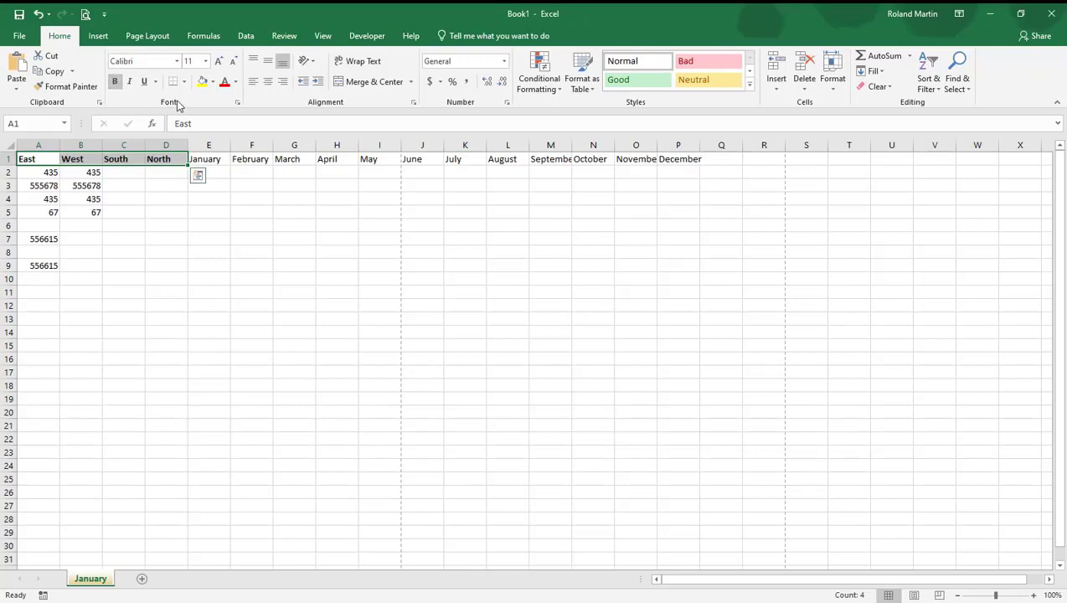
click(214, 83)
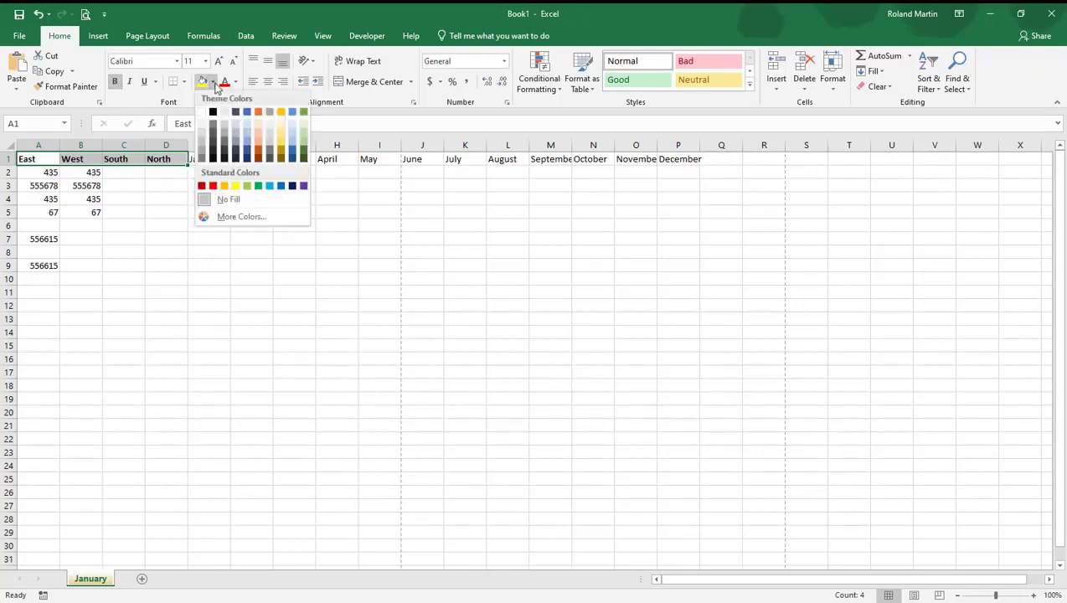
click(281, 113)
click(219, 229)
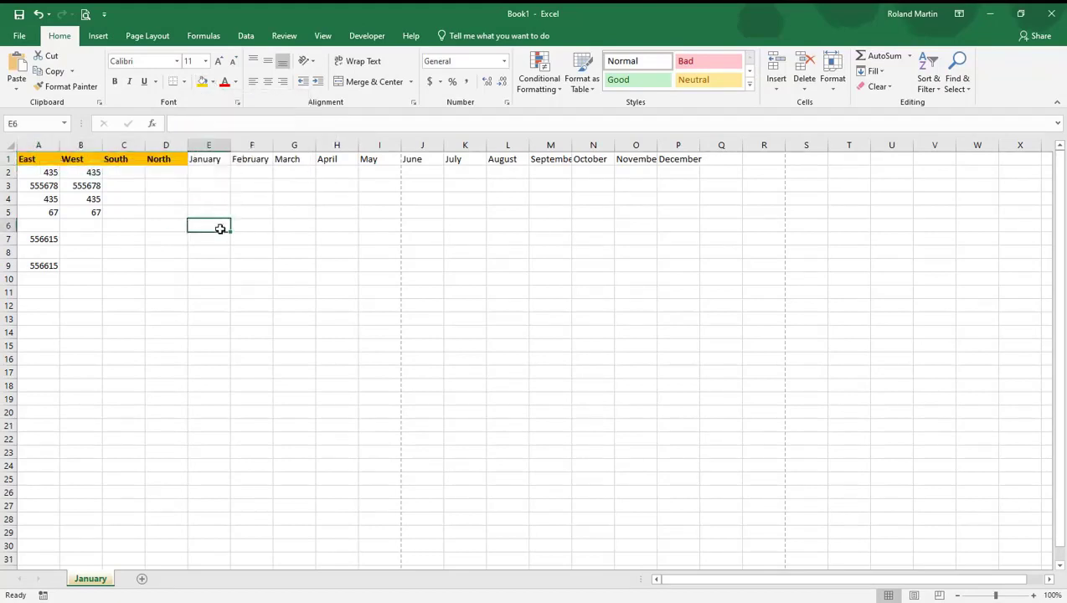
Apply the Accounting number format to the East and West values in A2:B5
drag(23, 172, 78, 208)
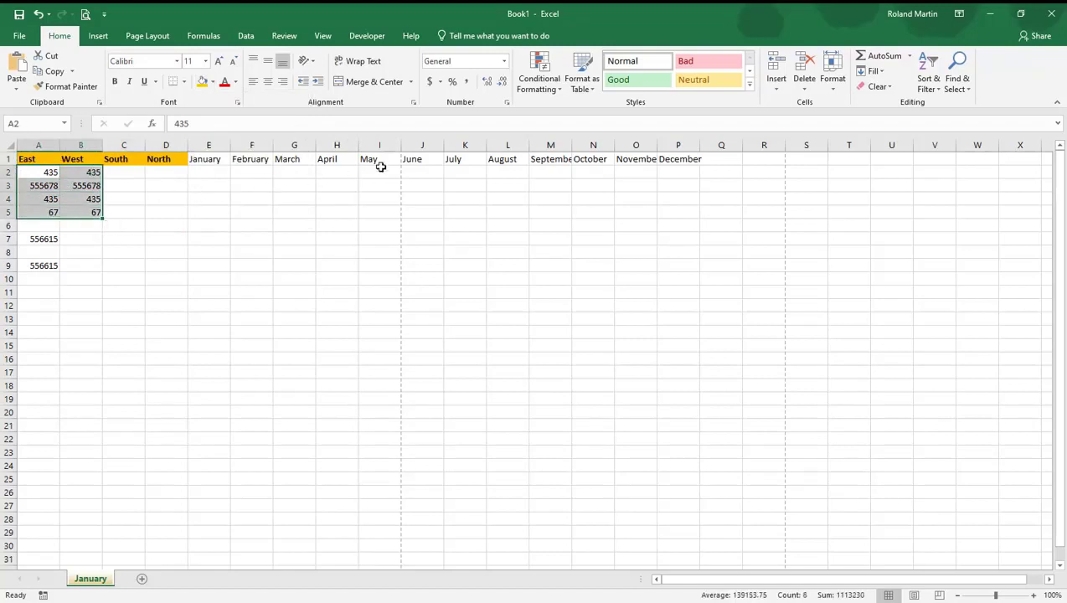
click(429, 84)
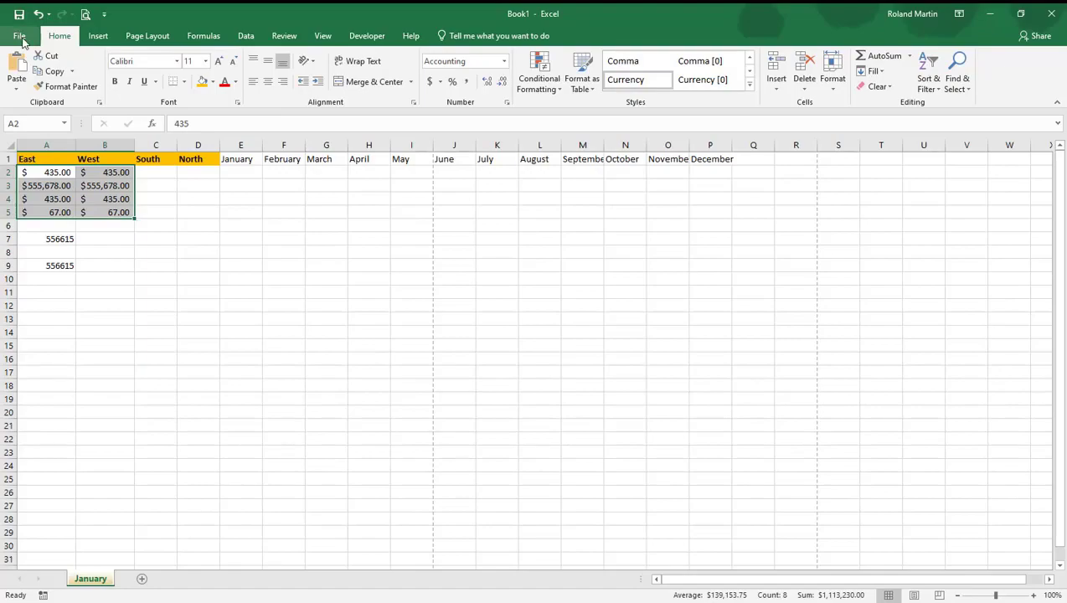
Add the tags "sales, Acme" to the workbook's properties
click(20, 38)
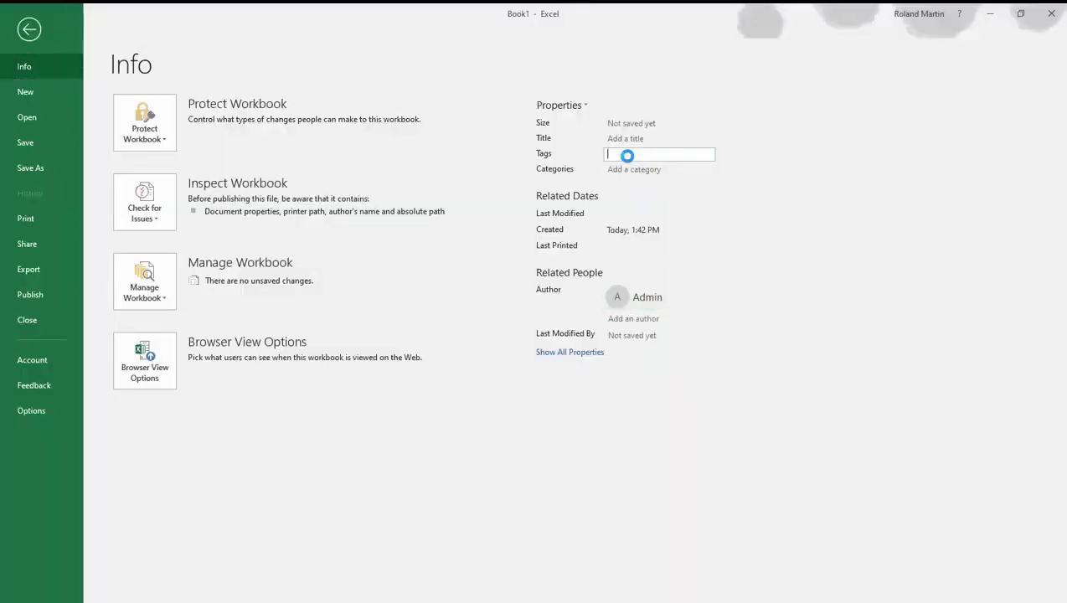
text(s)
text(ales)
text( decem)
key(BackSpace)
key(BackSpace)
text(me)
key(ctrl+a)
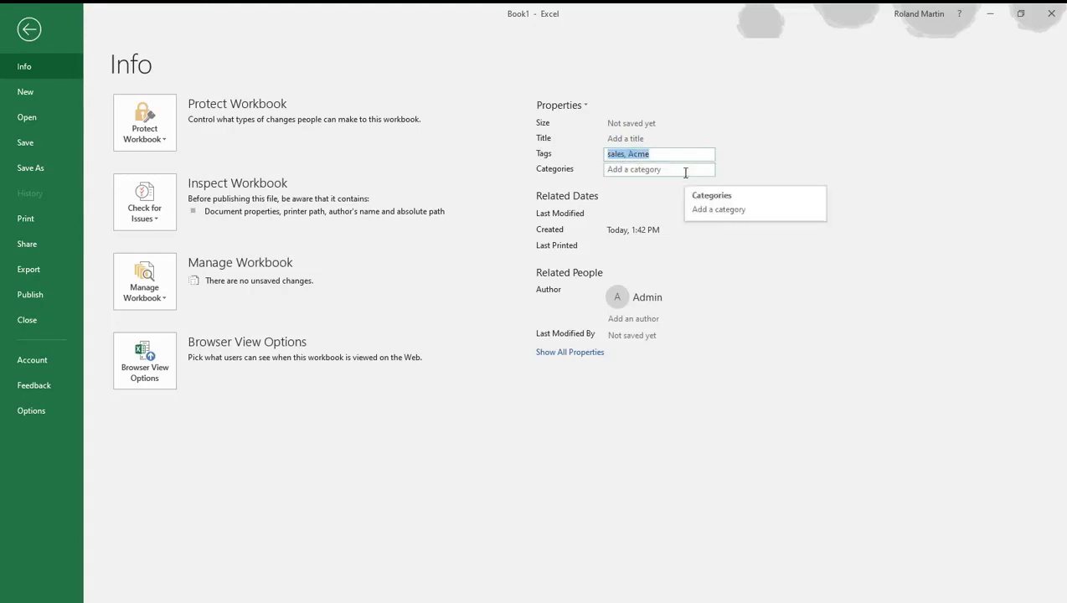
click(781, 251)
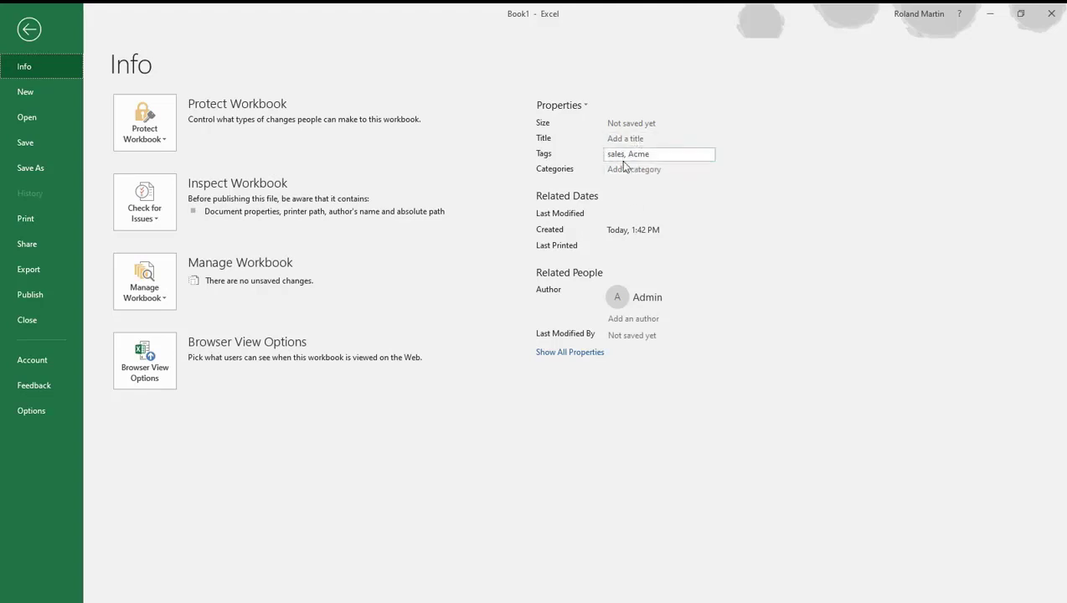
Add a second author to the workbook's properties by entering the person's full name and picking the matching directory entry
click(651, 320)
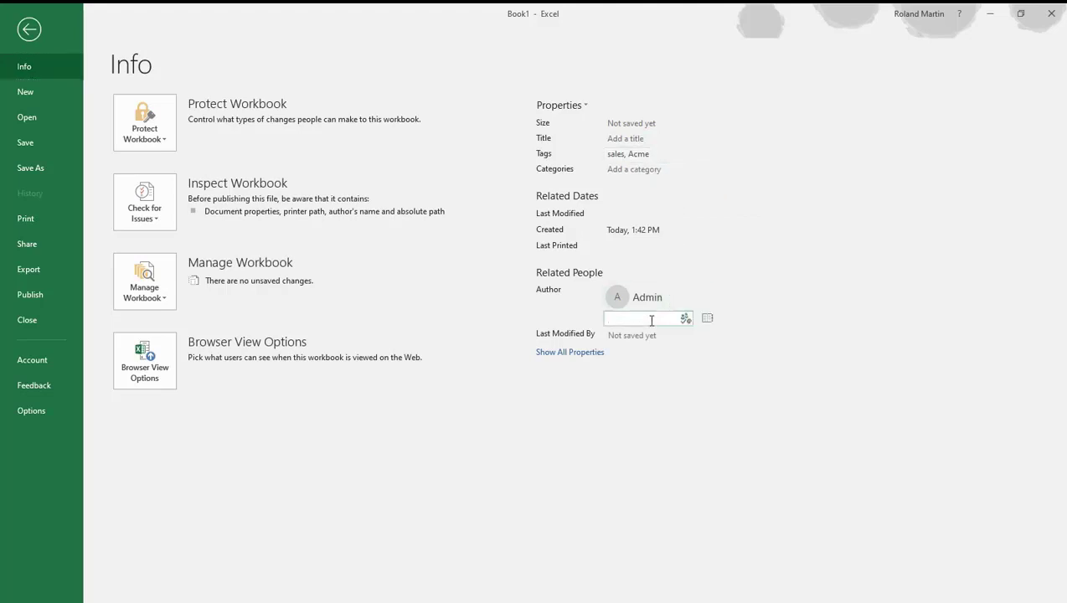
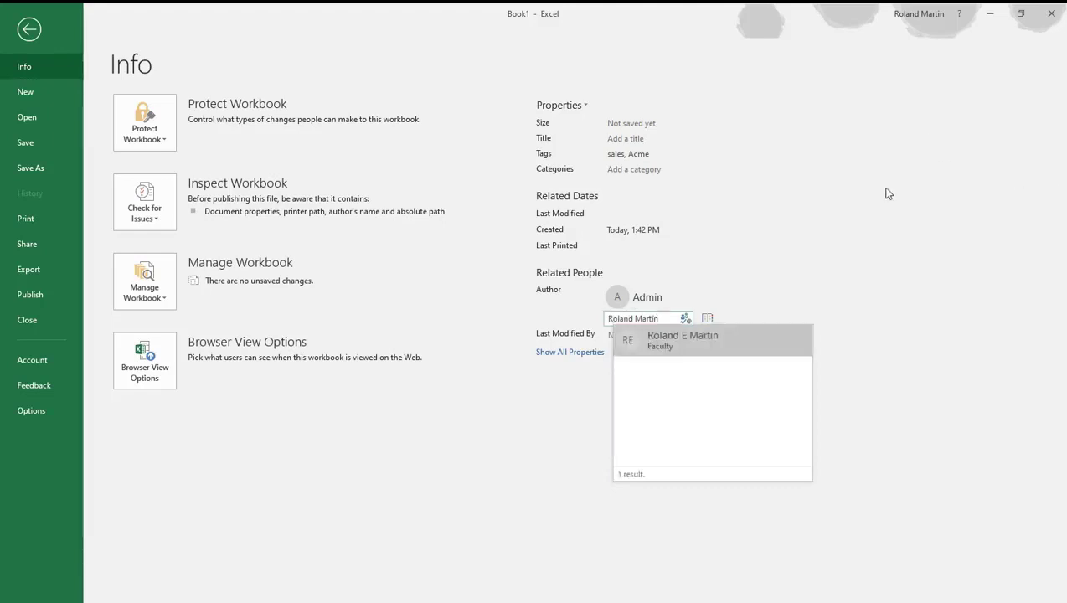
click(720, 343)
click(838, 224)
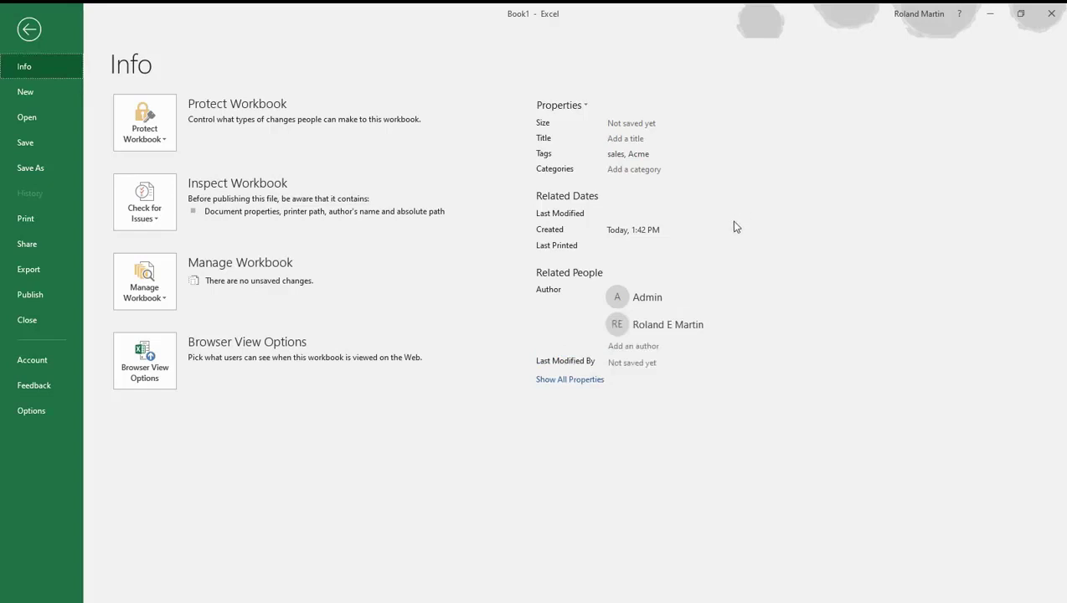
Expand the workbook's information to show all properties, review them and return to the worksheet
click(584, 381)
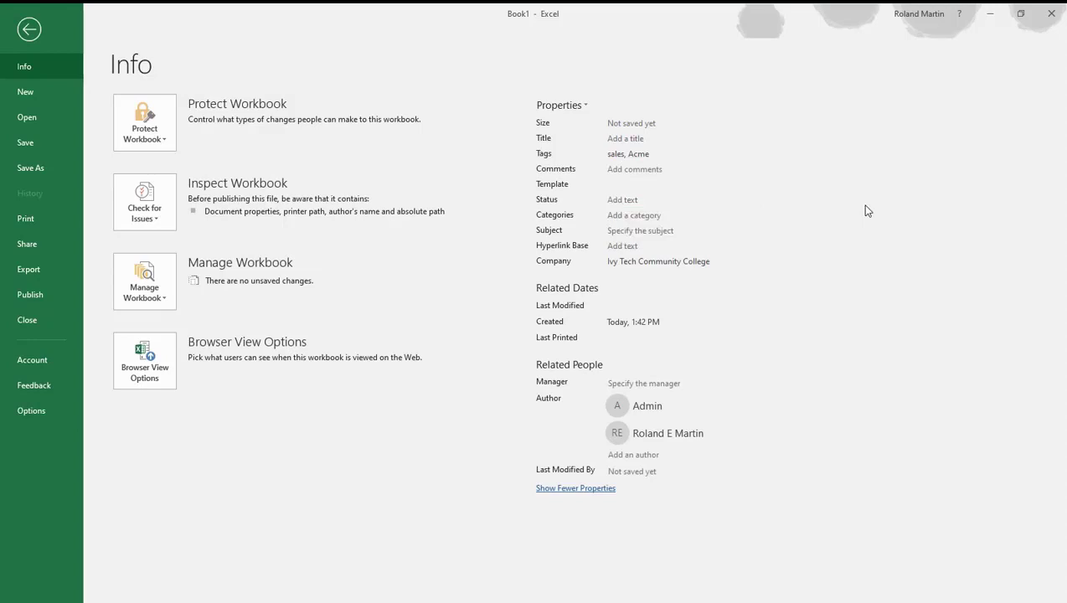
click(30, 31)
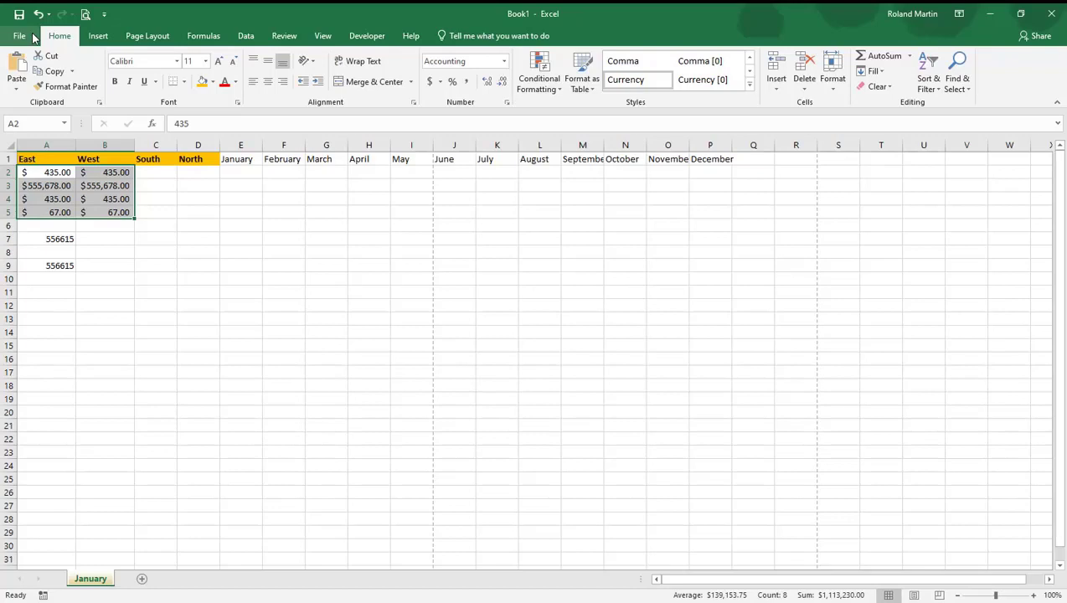
click(33, 37)
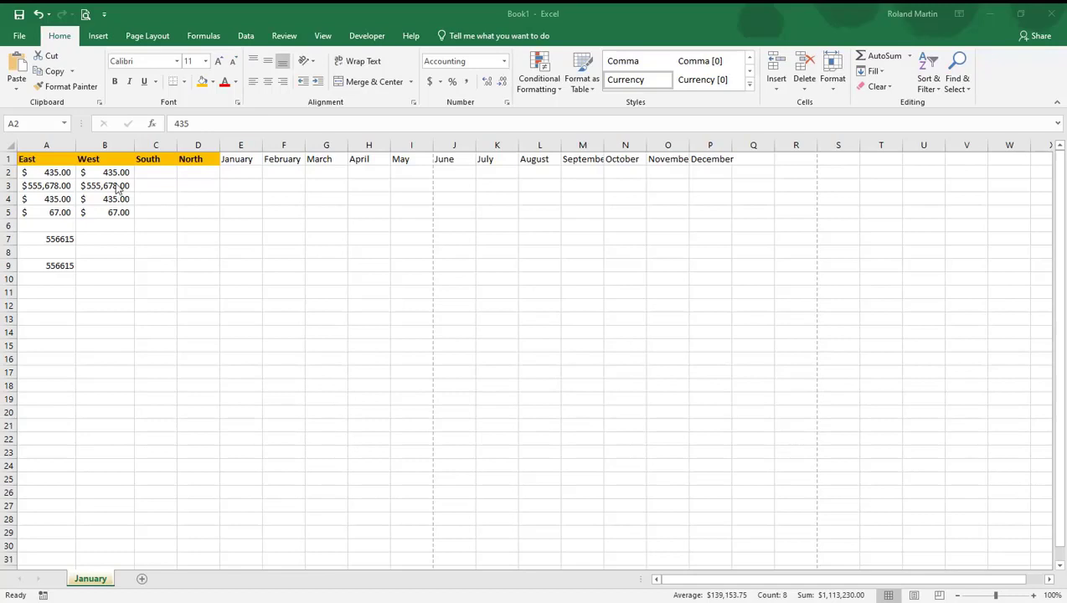
Calculate the maximum of the West values in cell B7 with =MAX(B2:B5)
click(117, 243)
click(117, 243)
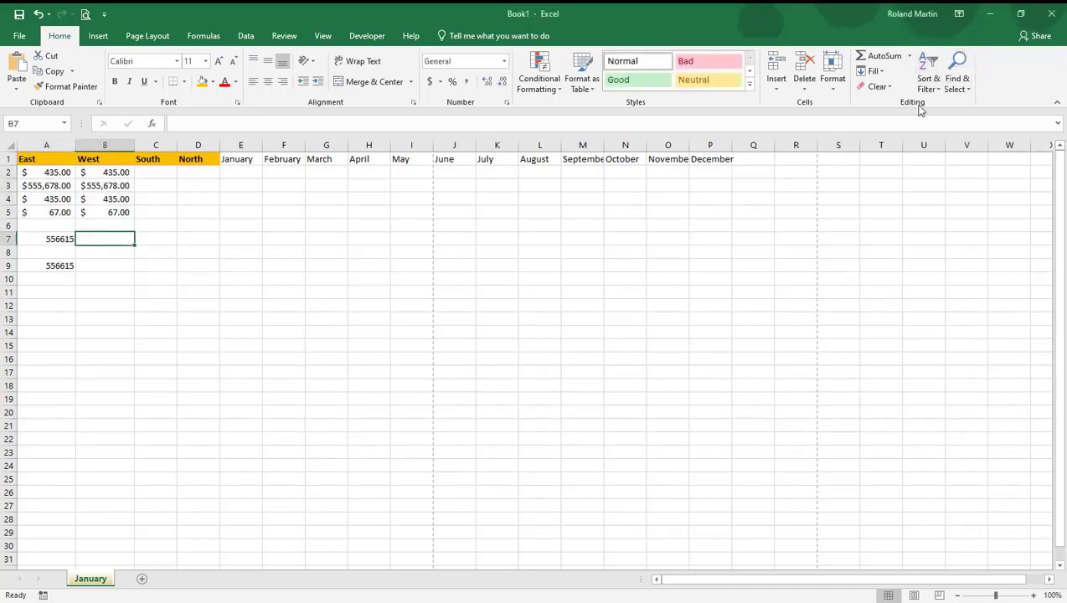
click(908, 55)
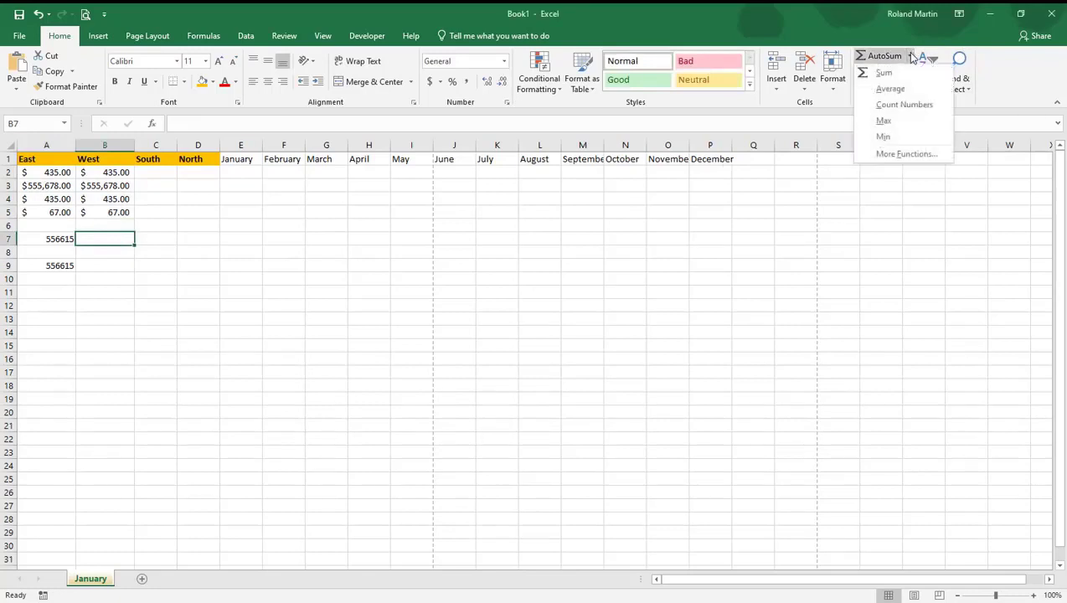
click(885, 127)
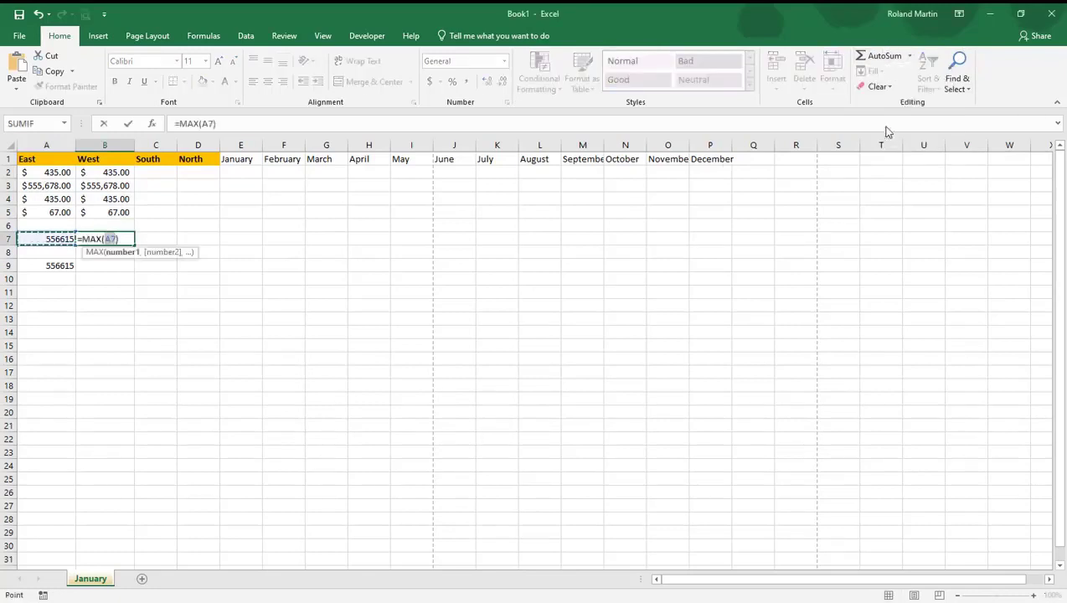
drag(102, 173, 104, 212)
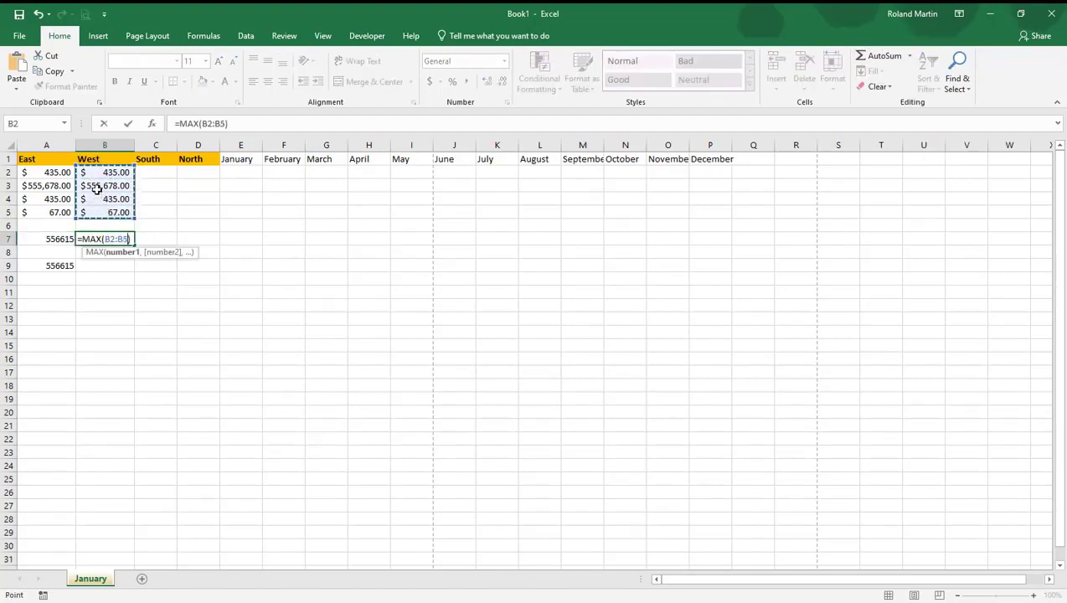
key(Return)
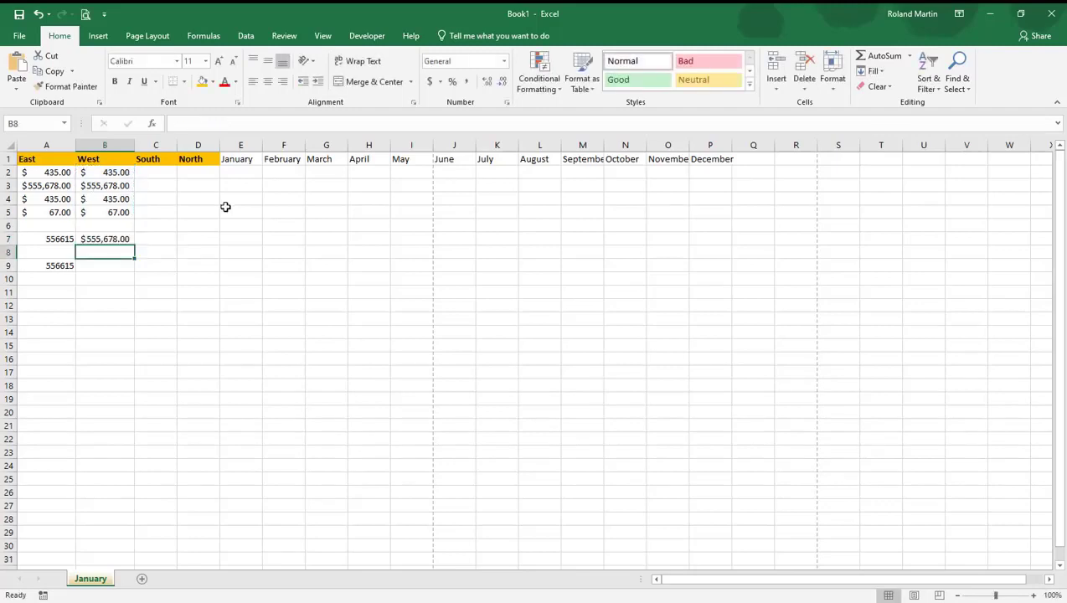
Calculate the minimum of the West values in cell B8 with =MIN(B2:B5)
click(912, 57)
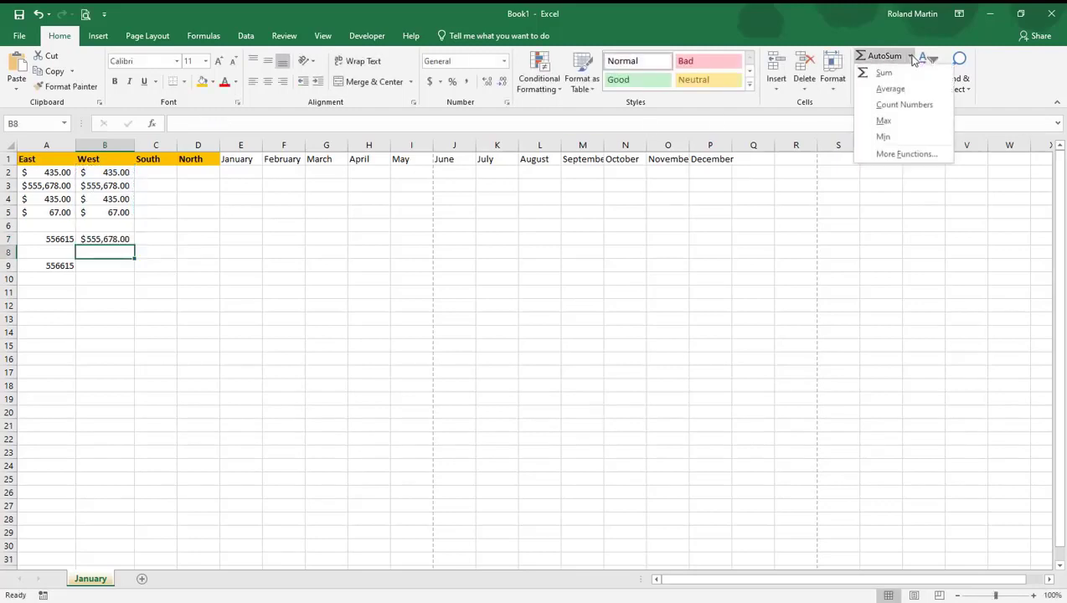
click(902, 137)
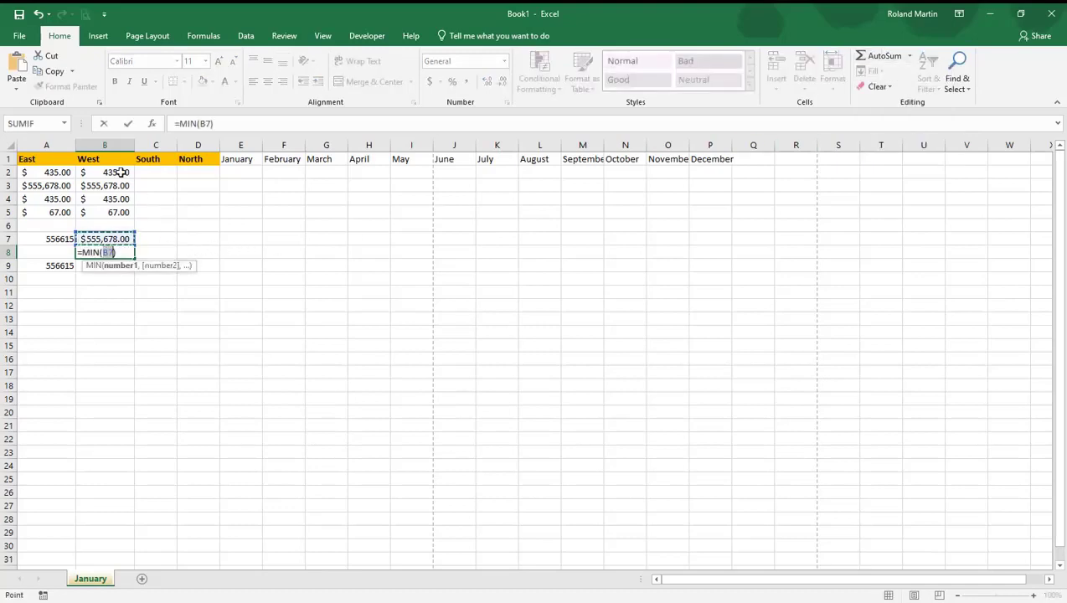
drag(122, 171, 124, 210)
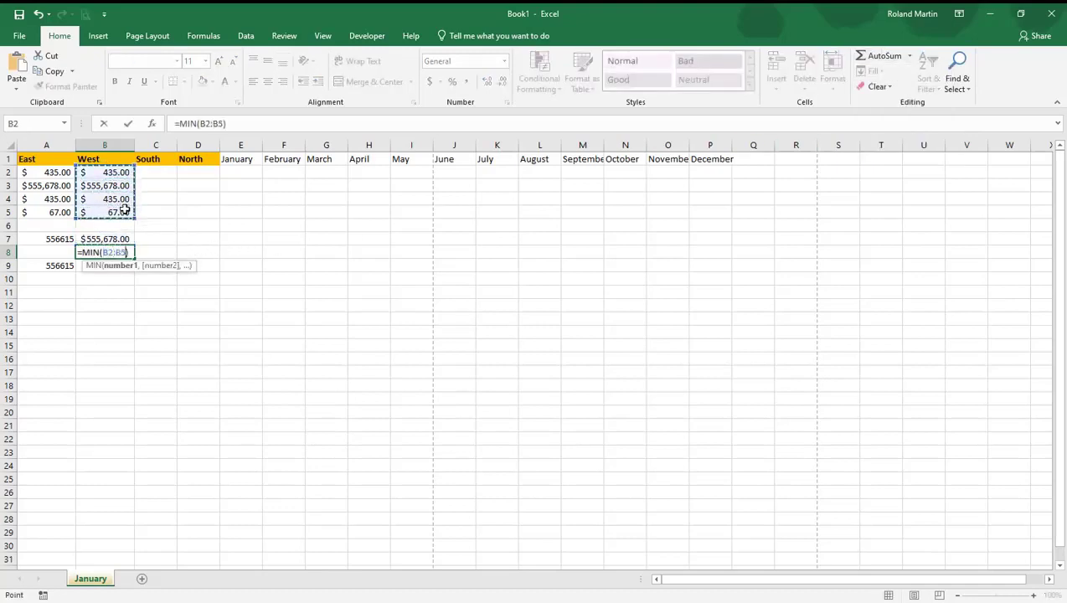
key(Return)
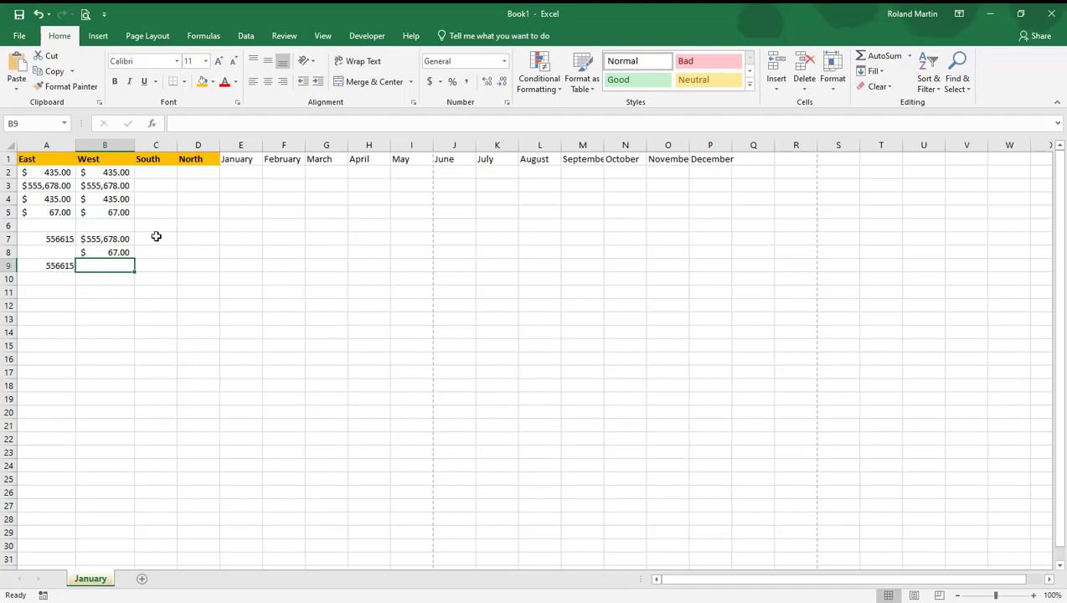
Start inserting a function in cell C7, list all function categories and search the functions for "average"
click(156, 237)
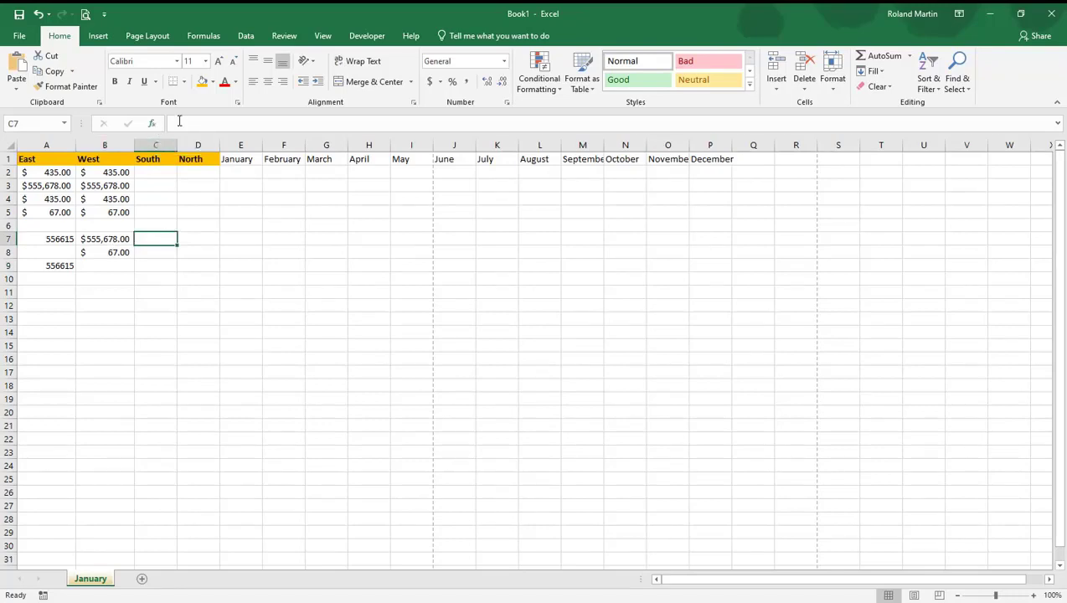
click(153, 125)
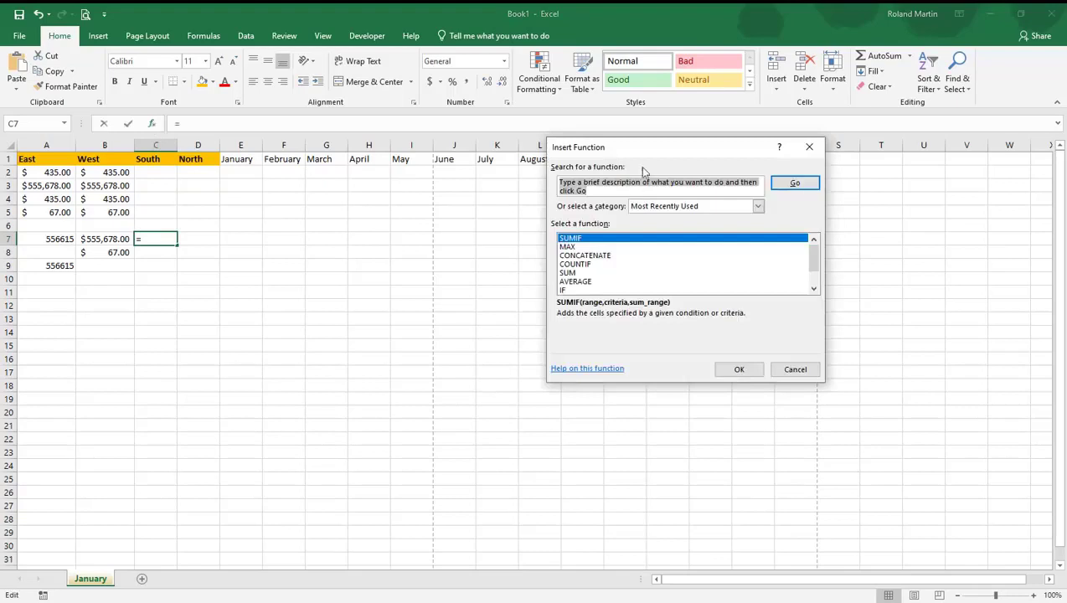
drag(638, 144, 526, 154)
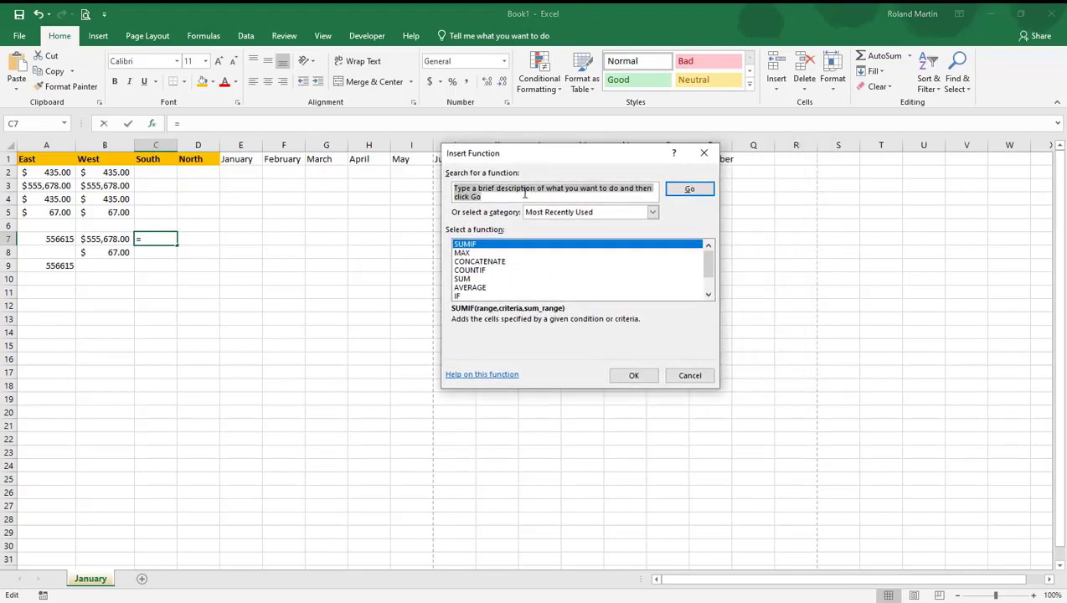
click(653, 213)
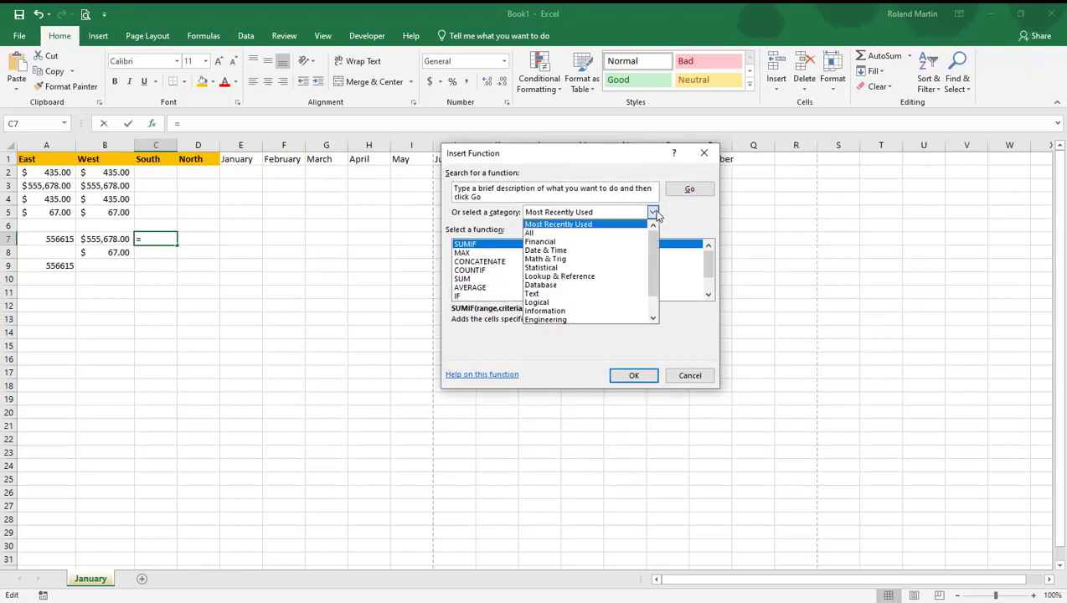
click(560, 234)
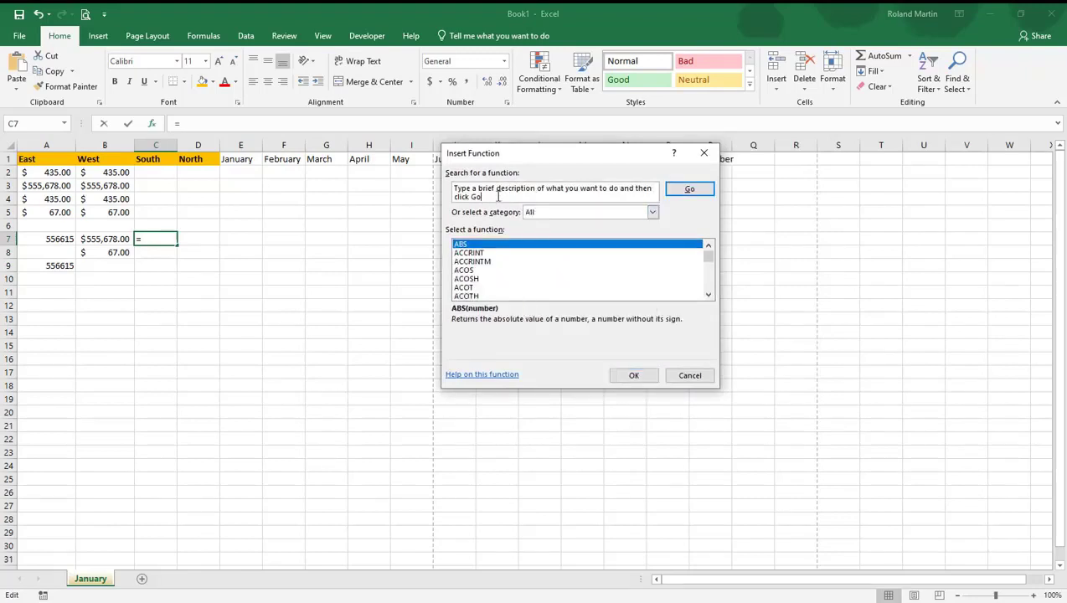
drag(498, 196, 384, 186)
text(aver)
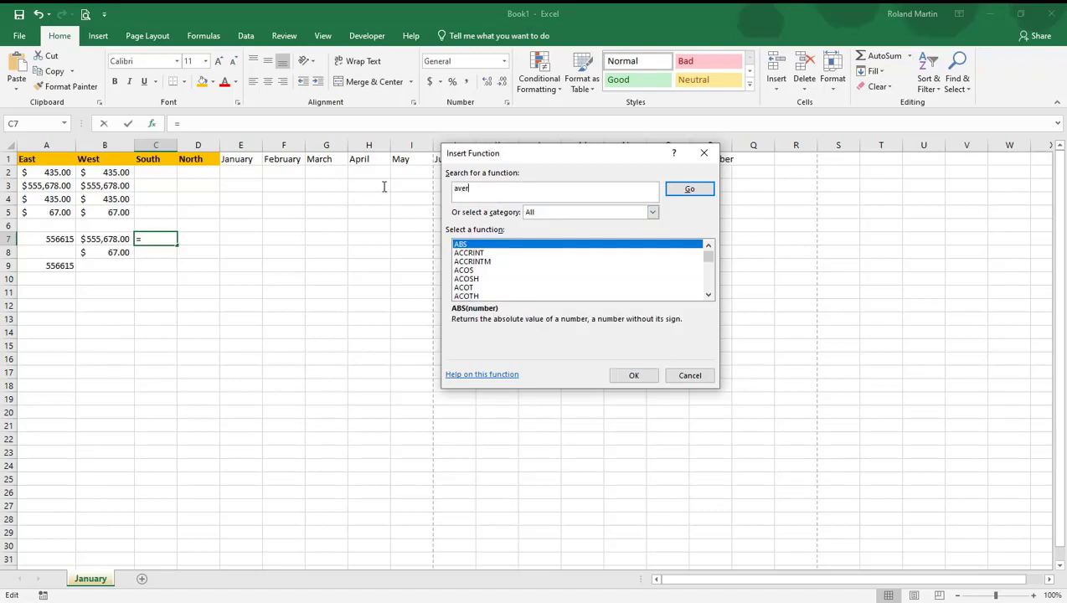
text(age)
key(Tab)
click(687, 190)
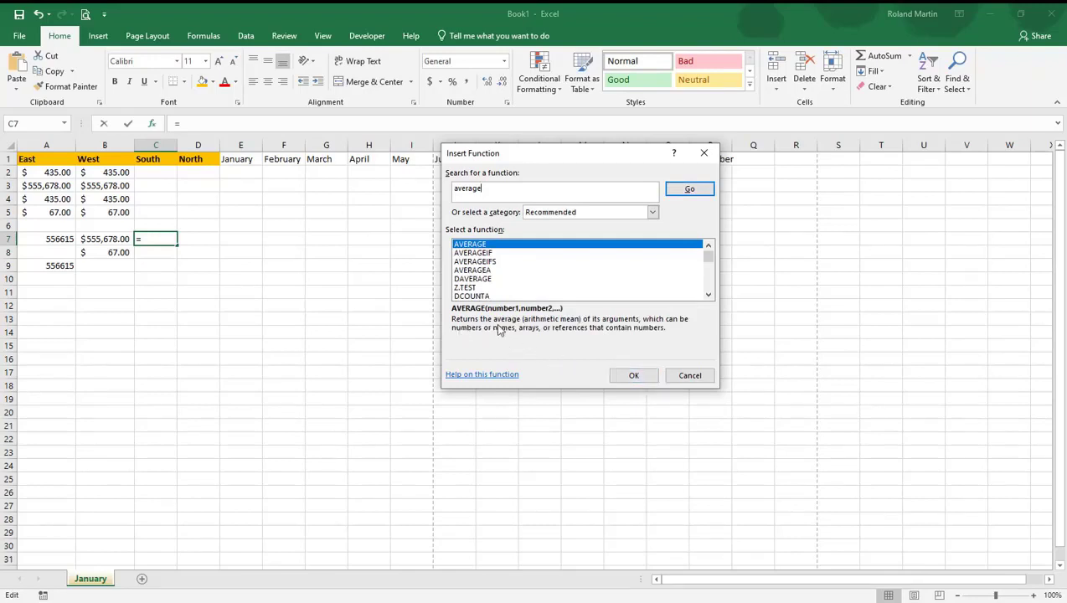
Insert the AVERAGE function in C7 with the West values B2:B5 as its first argument
click(633, 375)
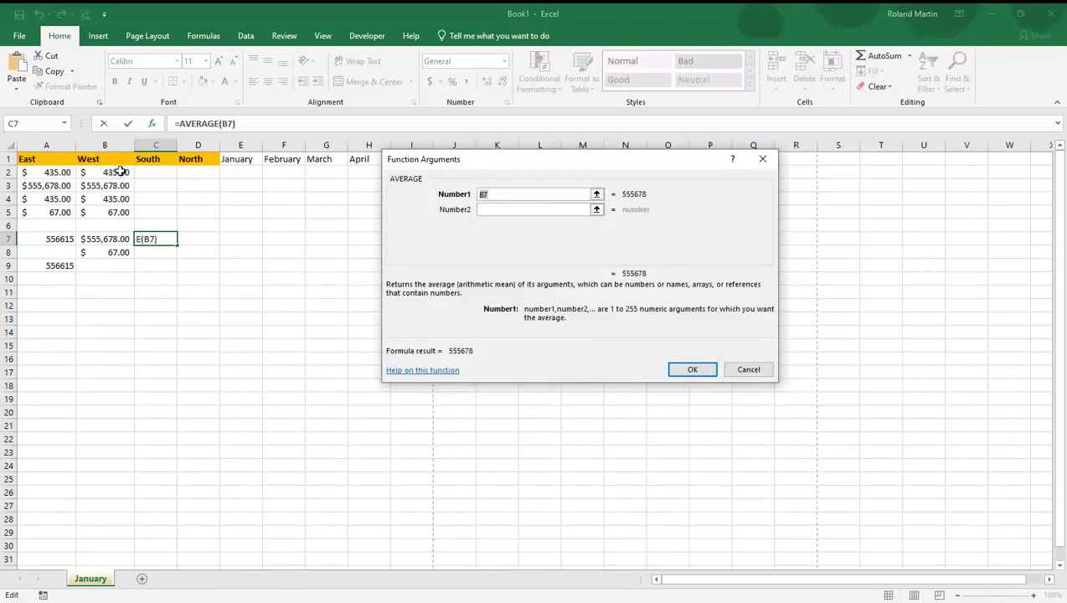
drag(122, 172, 124, 212)
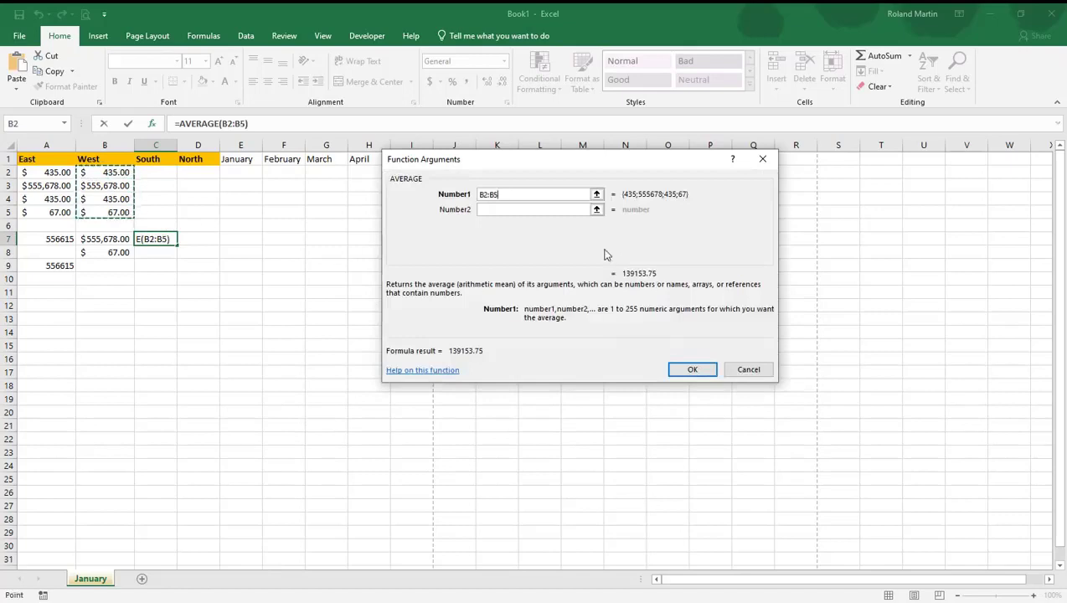
click(693, 369)
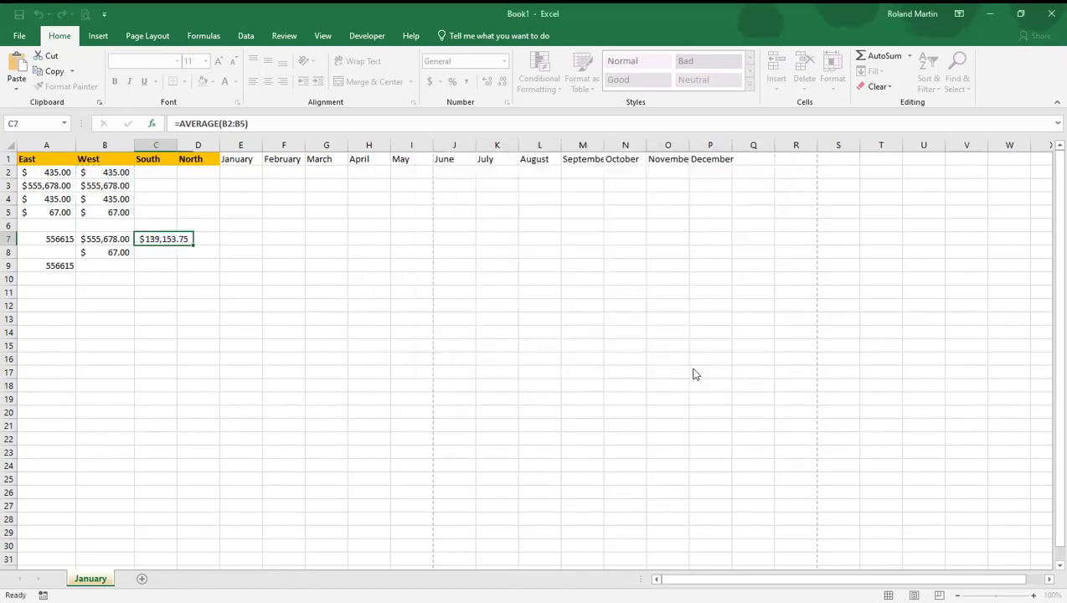
Calculate the average of the West values in cell C8 with AutoSum's Average option, giving =AVERAGE(B2:B5)
click(171, 253)
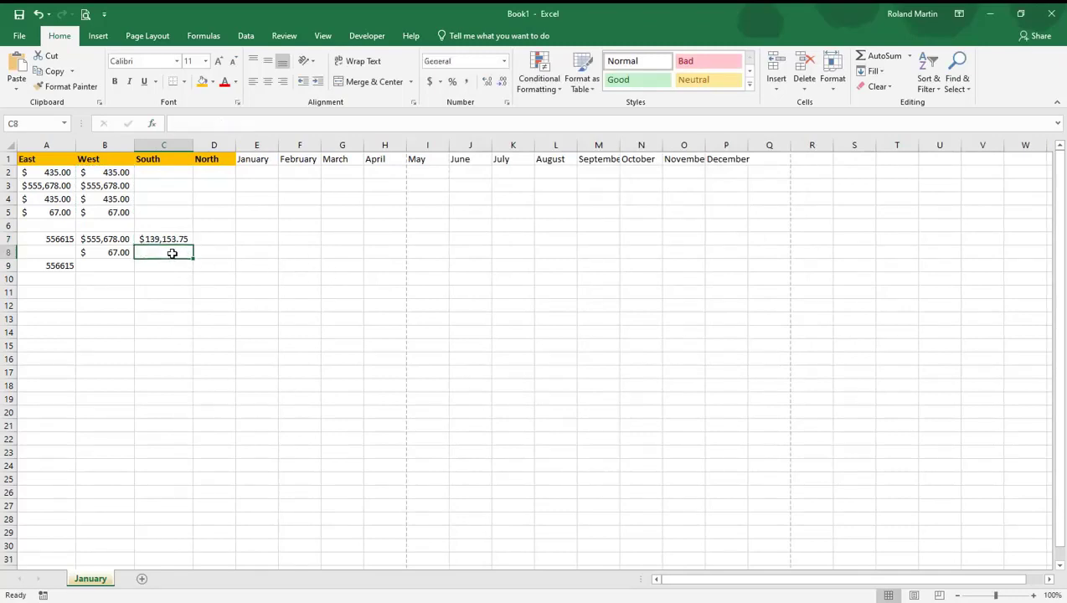
click(910, 57)
click(890, 89)
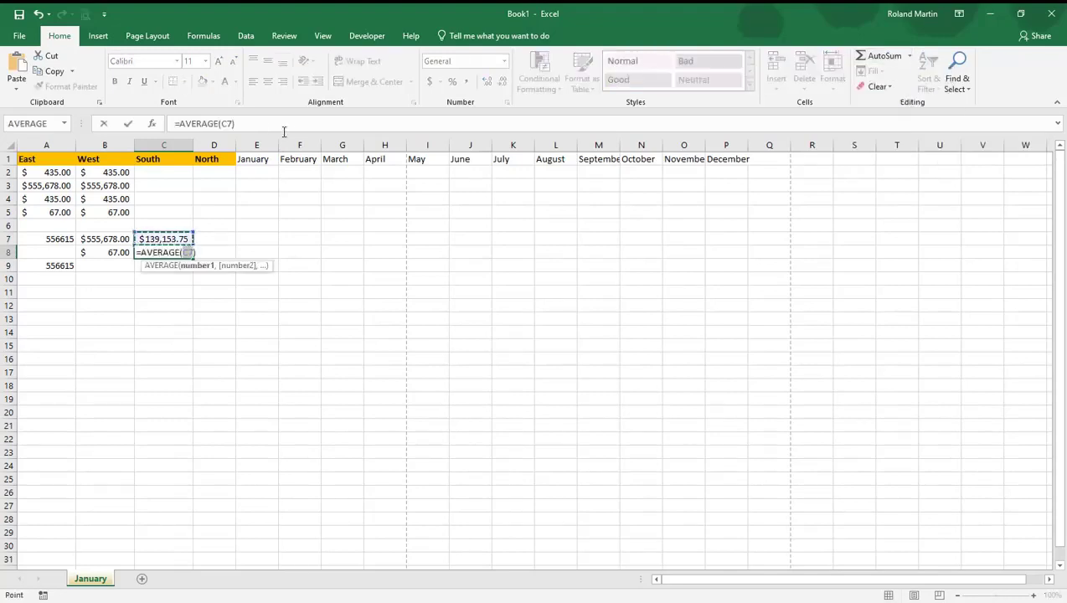
drag(113, 175, 116, 212)
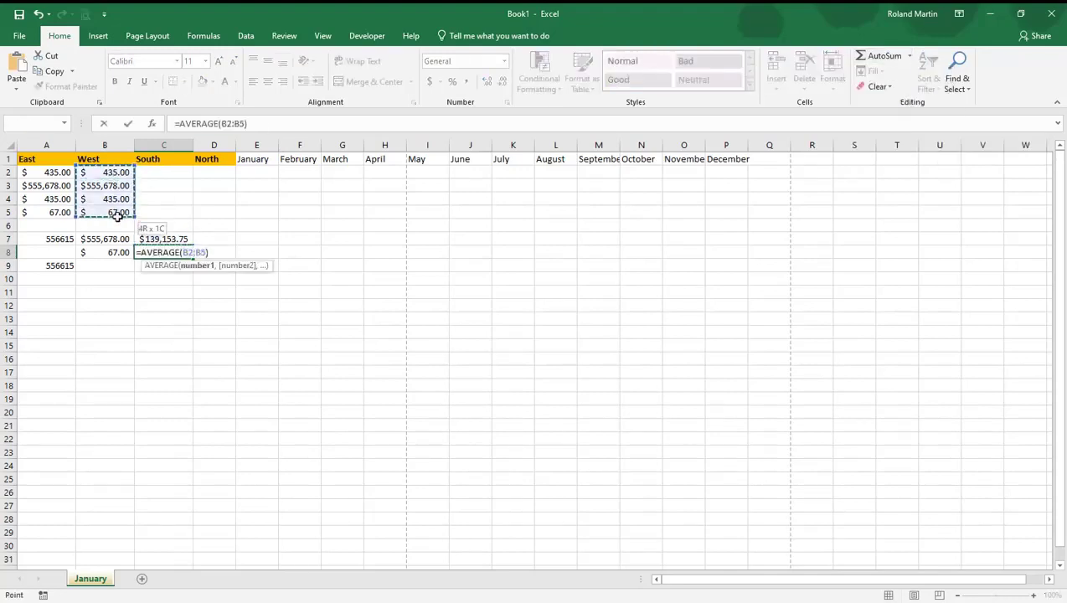
key(Return)
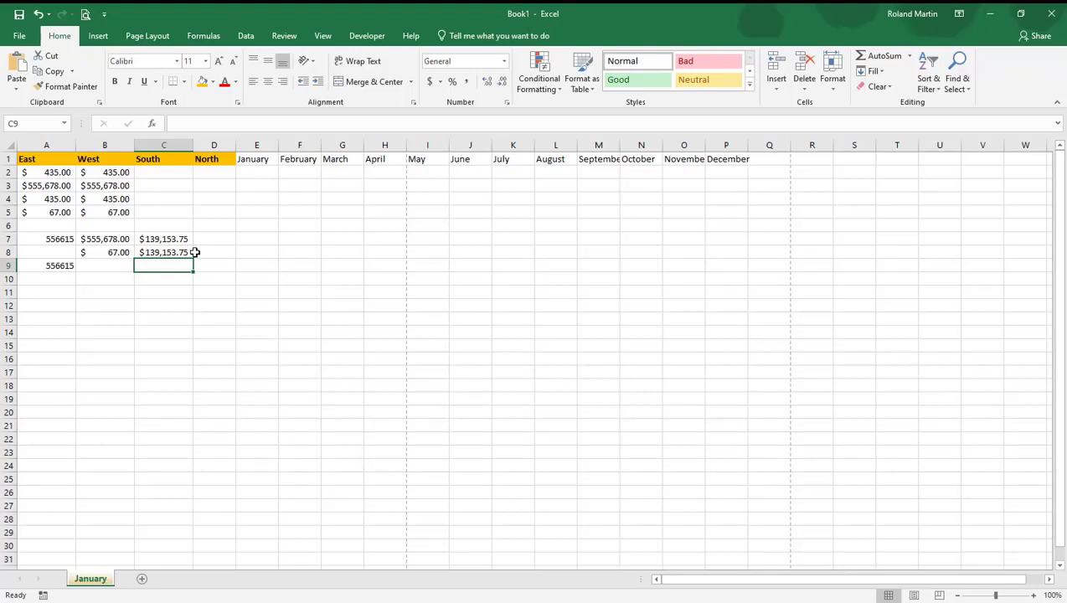
Browse the workbook themes, previewing them on the sheet, and close the theme gallery
click(150, 36)
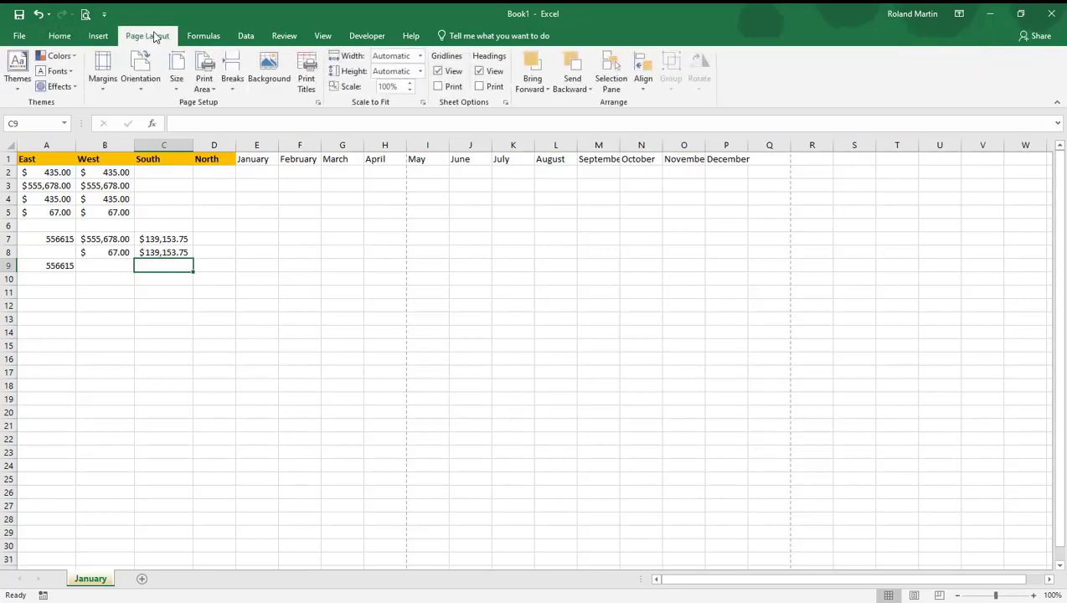
click(20, 91)
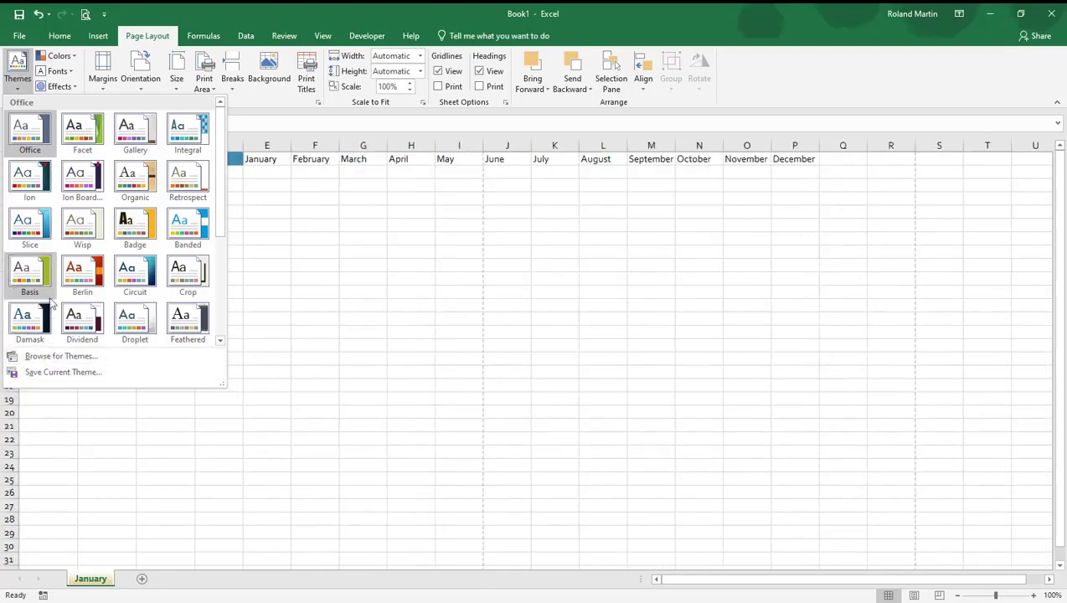
click(383, 385)
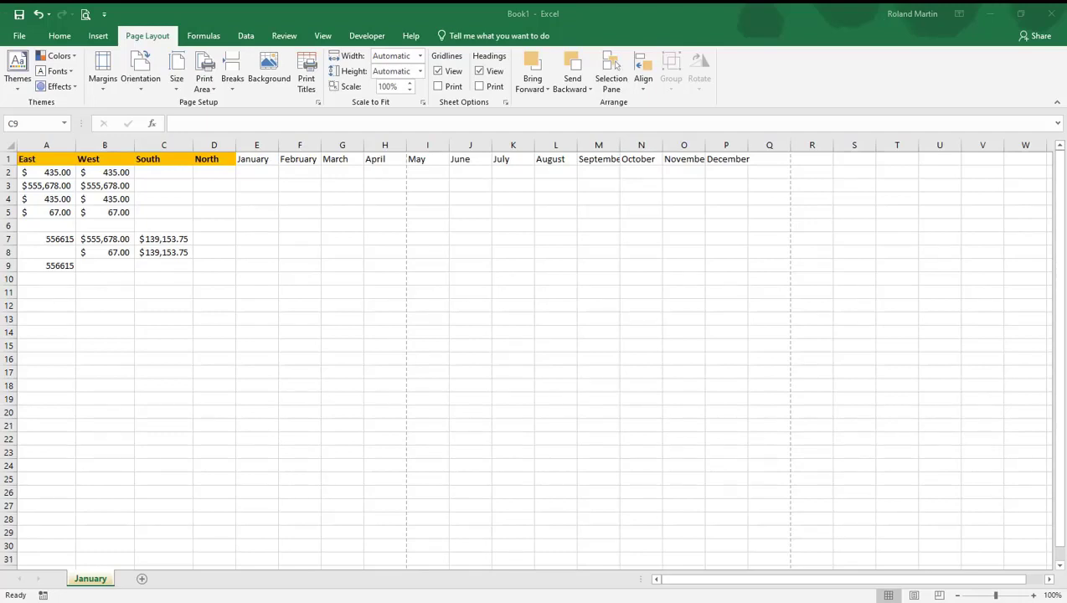
click(114, 185)
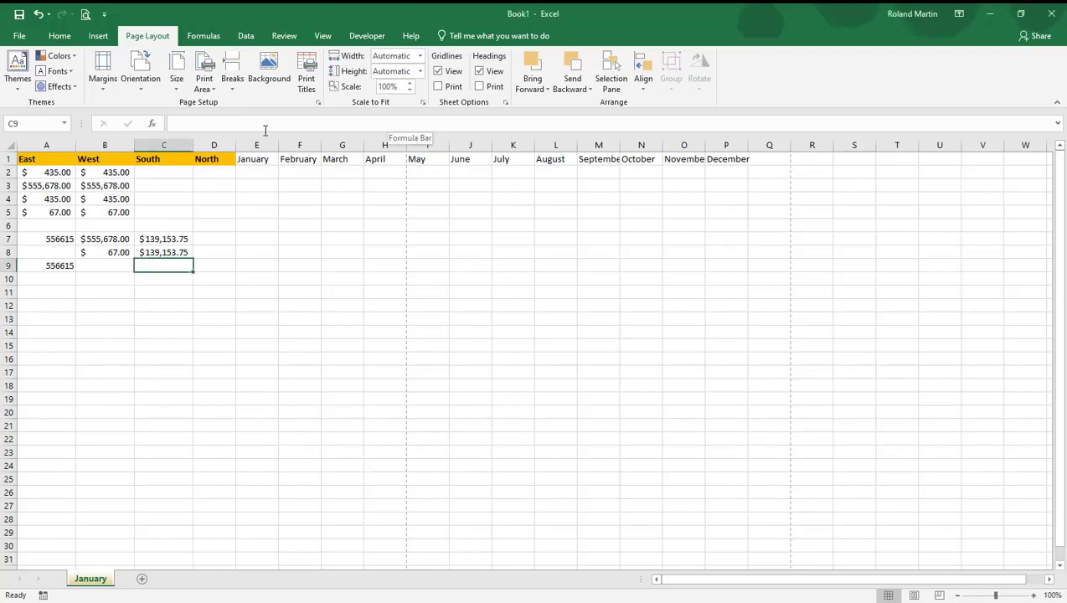
click(59, 37)
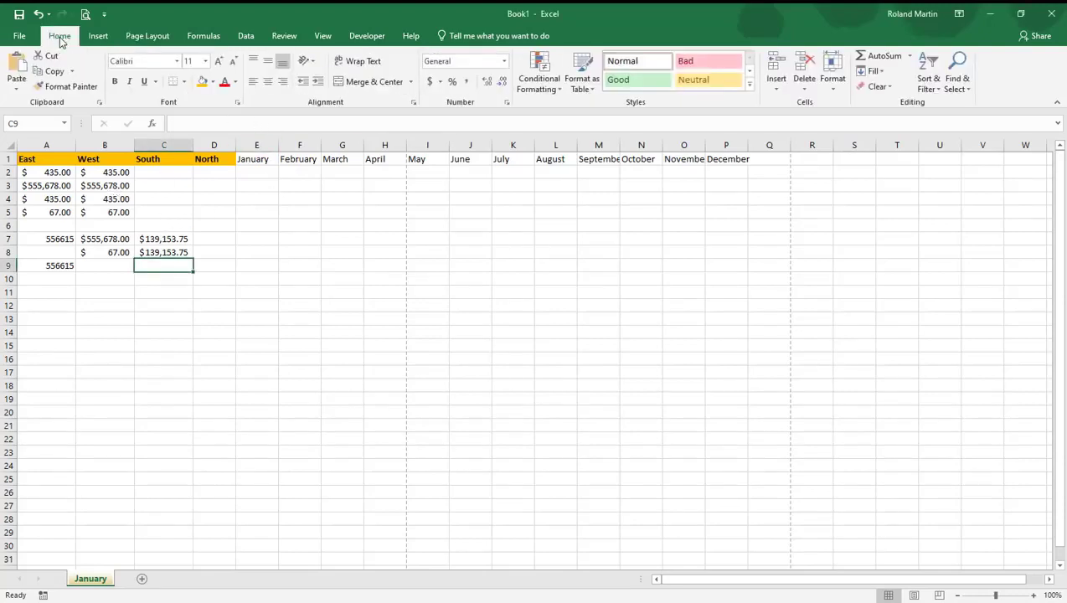
Add a Greater Than 300 conditional formatting rule to cell C9 with Green Fill with Dark Green Text
click(561, 91)
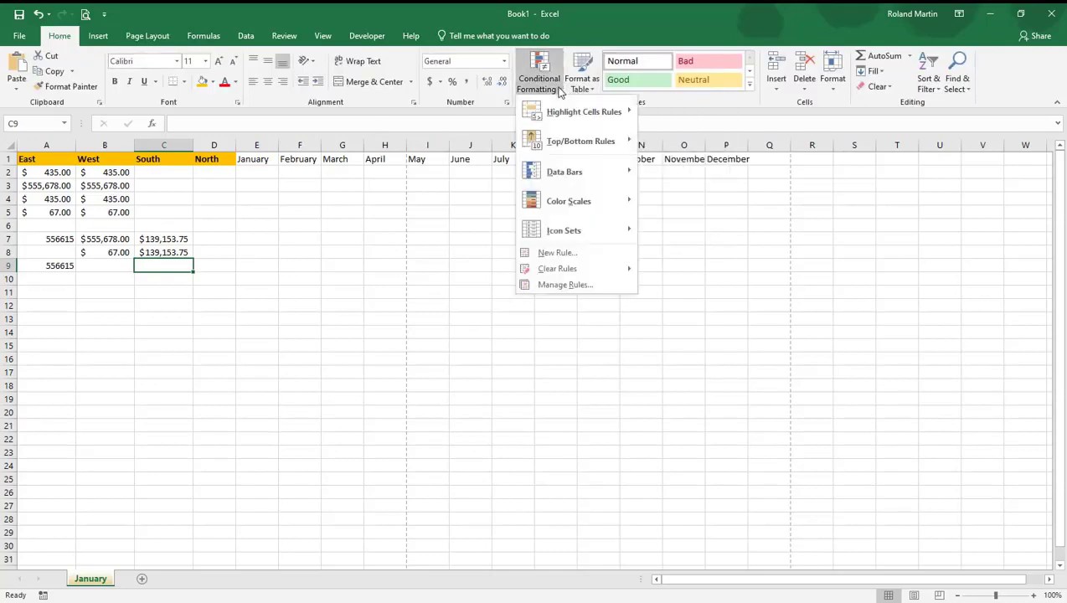
mouse_move(568, 118)
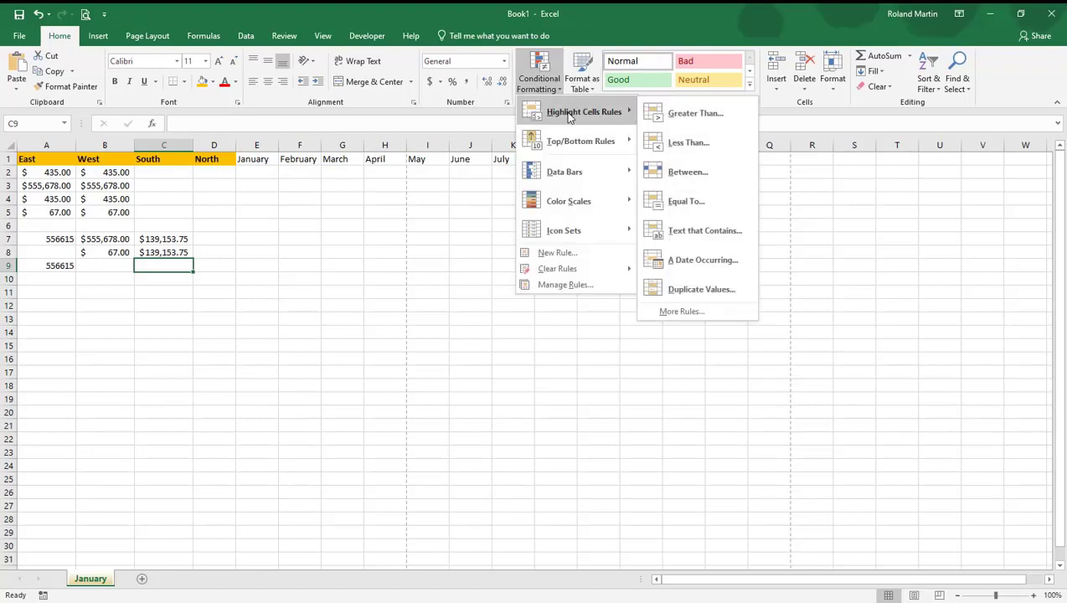
click(677, 113)
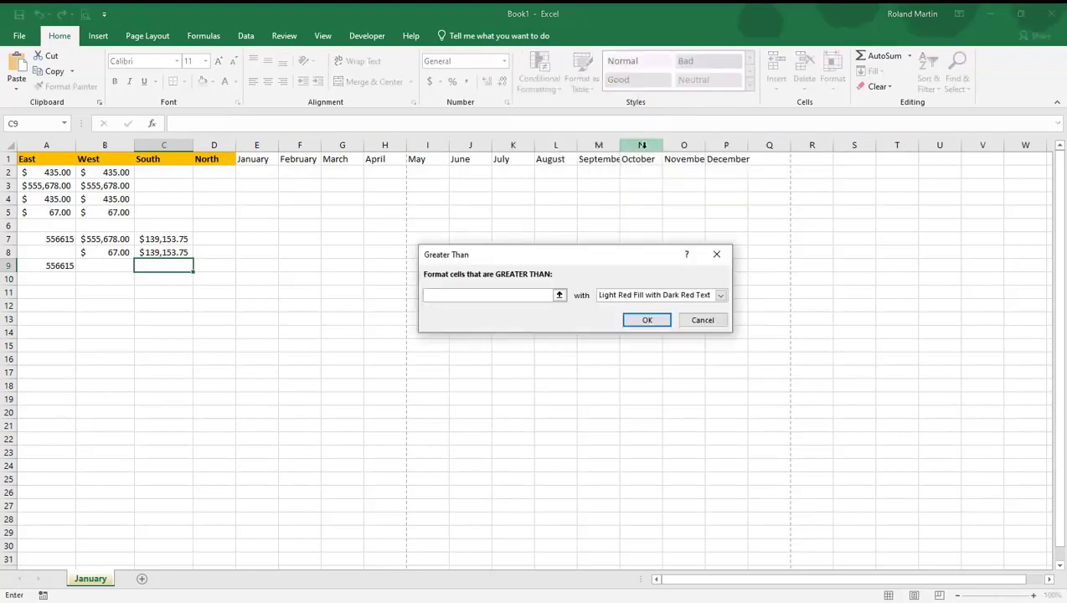
text(300)
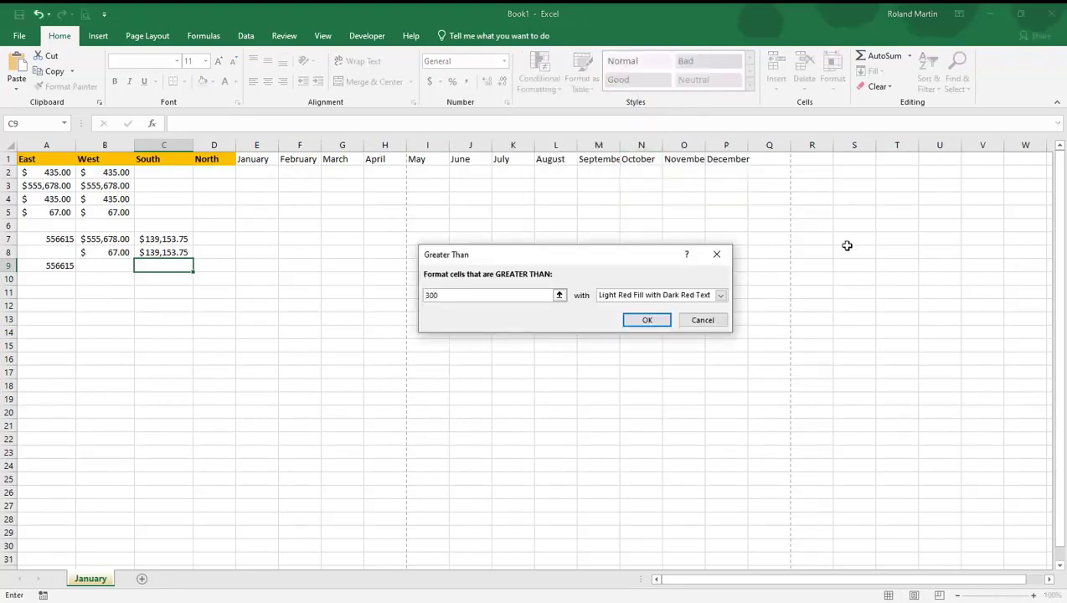
click(721, 295)
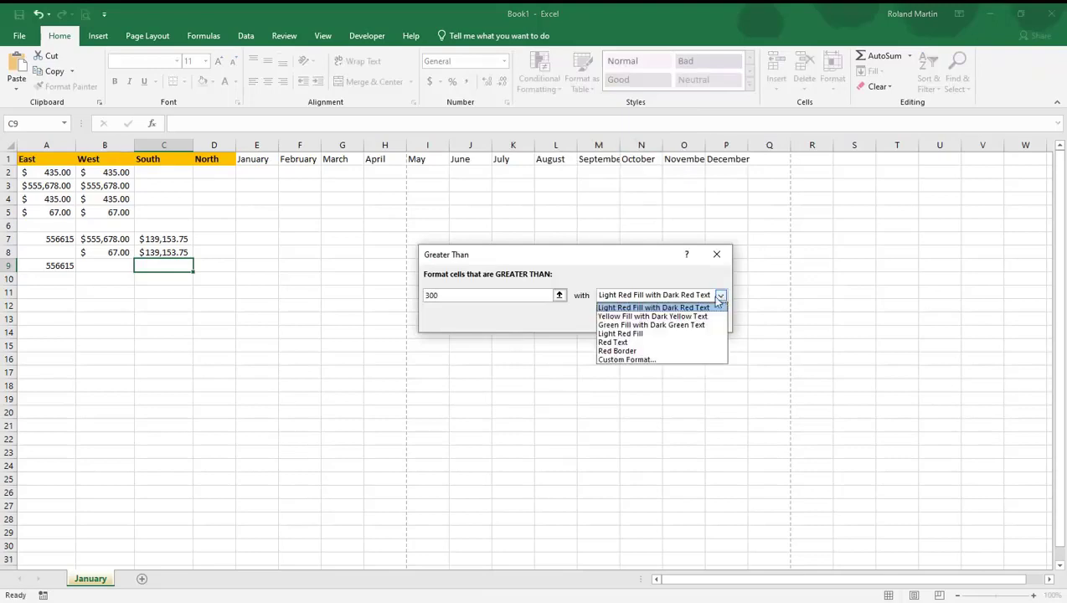
click(646, 326)
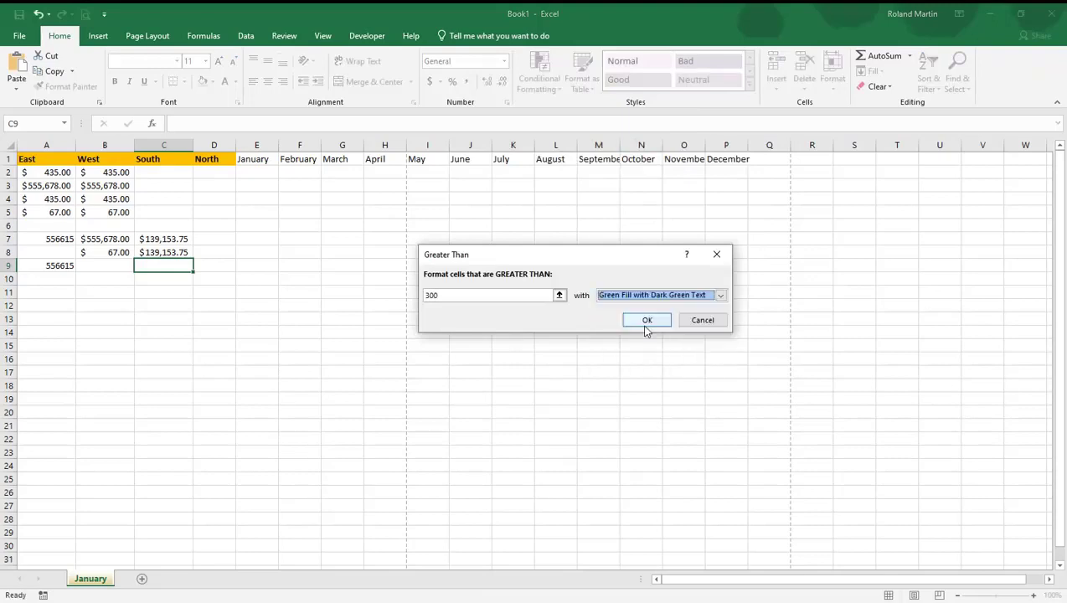
click(647, 321)
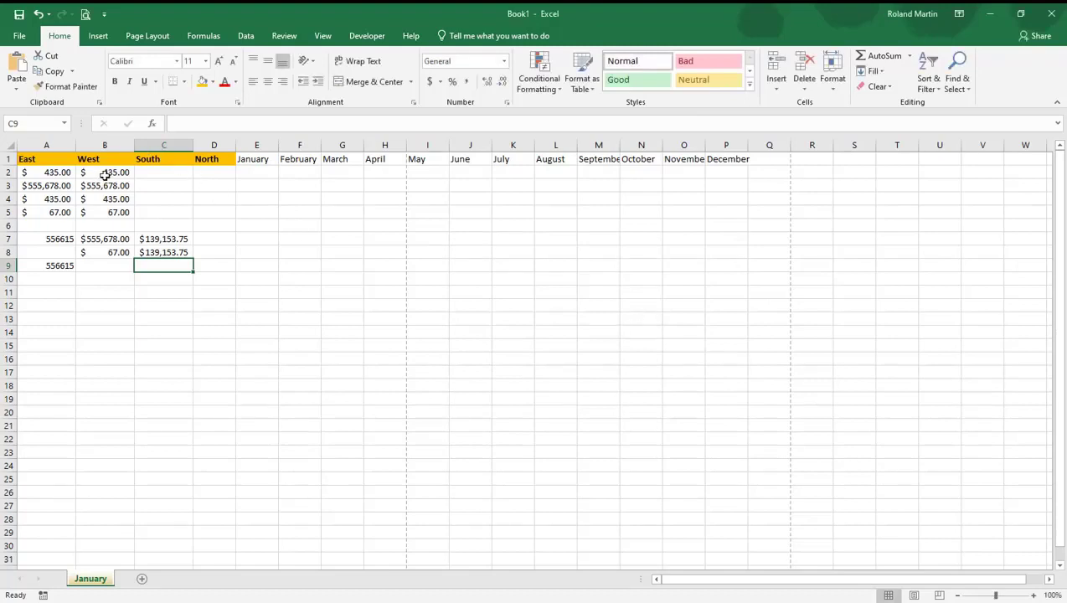
Highlight the West values in B2:B5 that are greater than 300 with Green Fill with Dark Green Text
drag(107, 172, 110, 213)
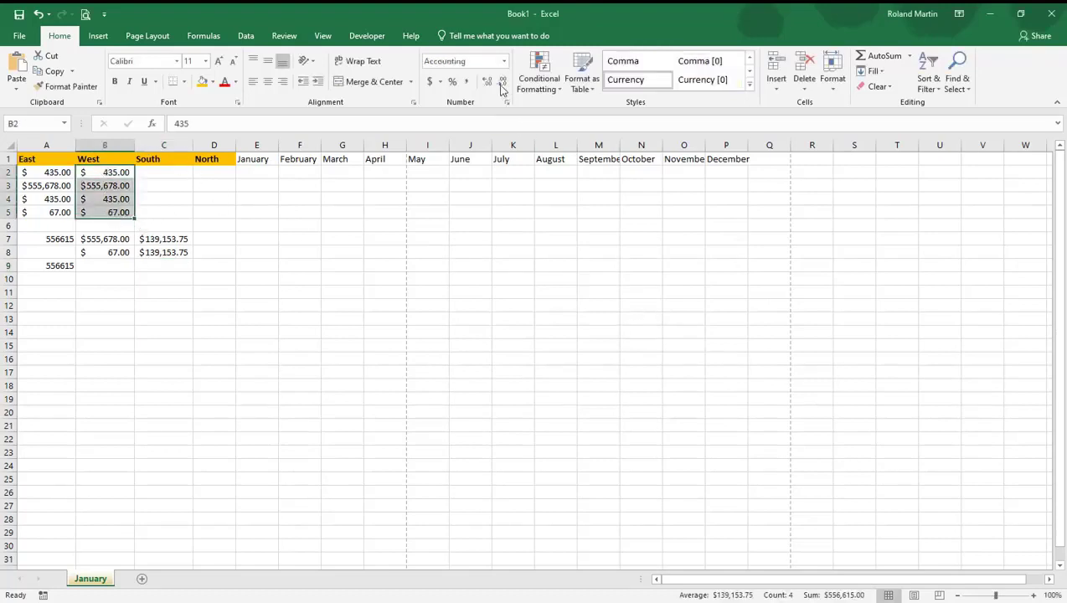
click(582, 82)
click(556, 89)
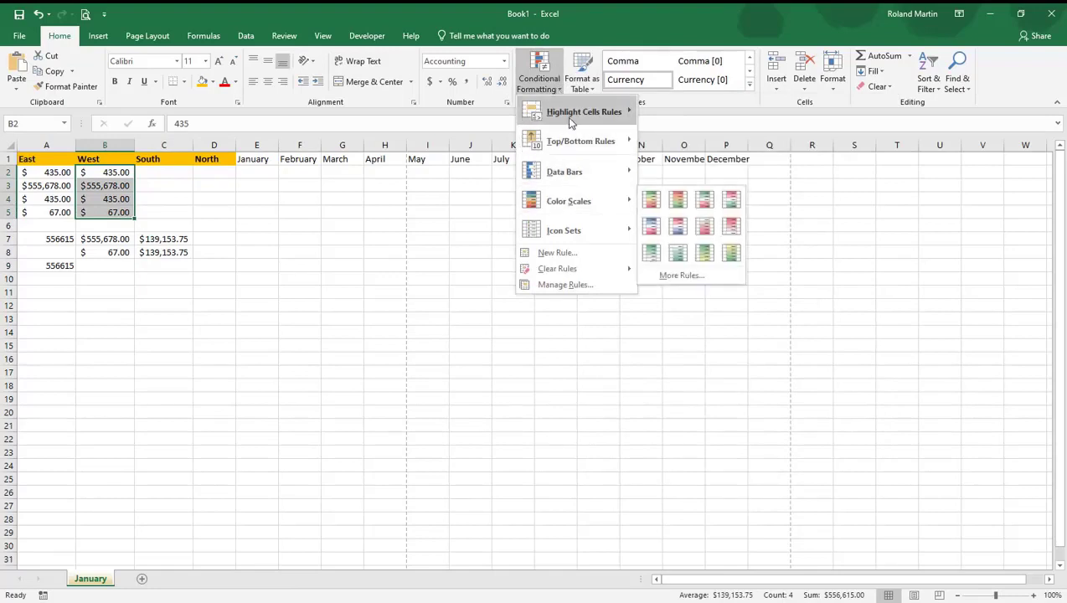
mouse_move(571, 122)
click(677, 110)
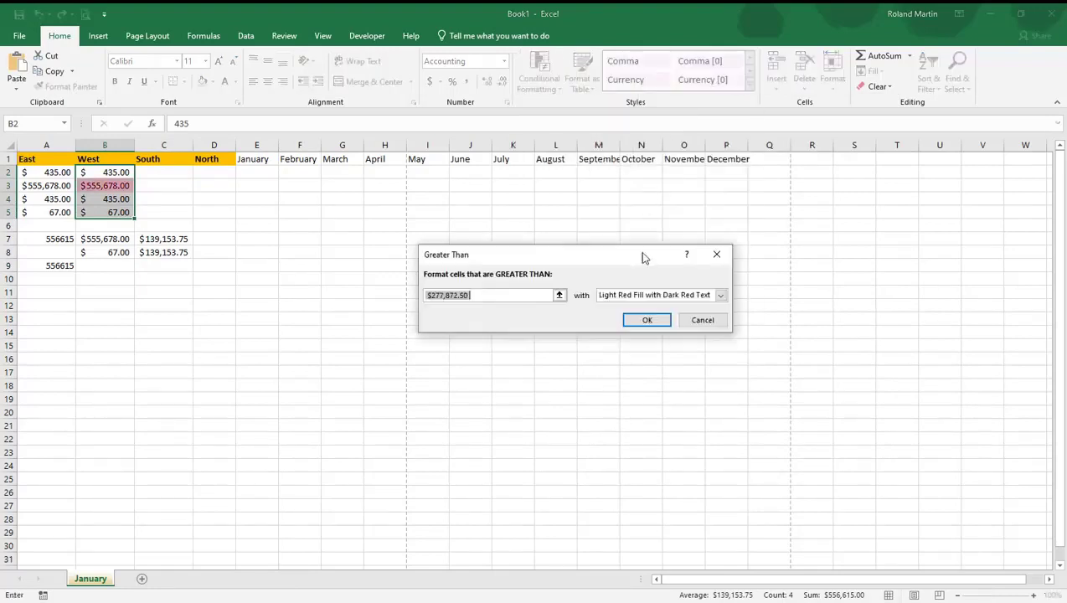
text(300)
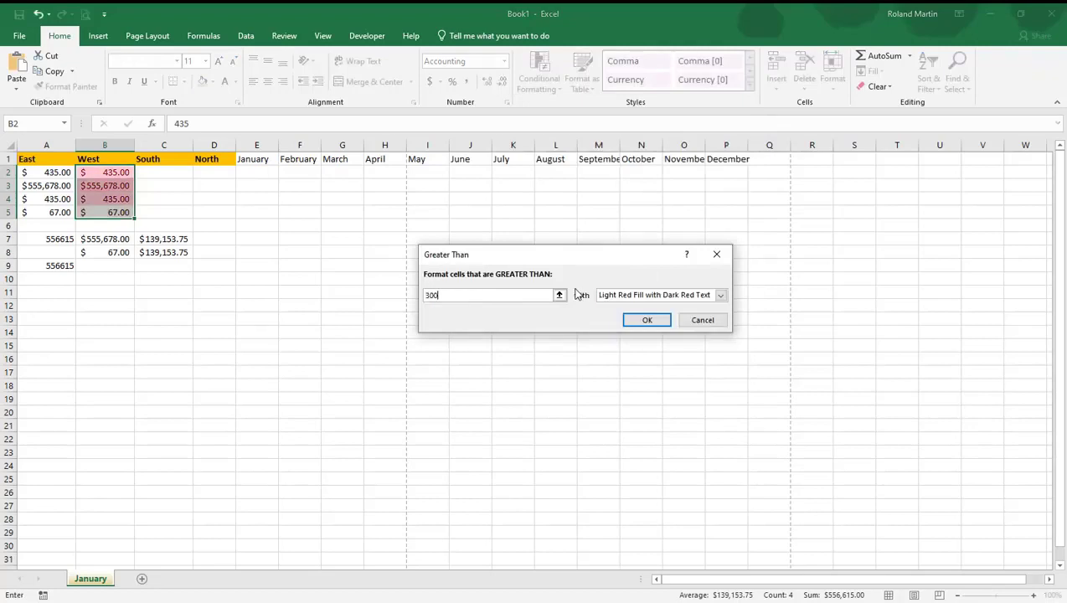
click(721, 295)
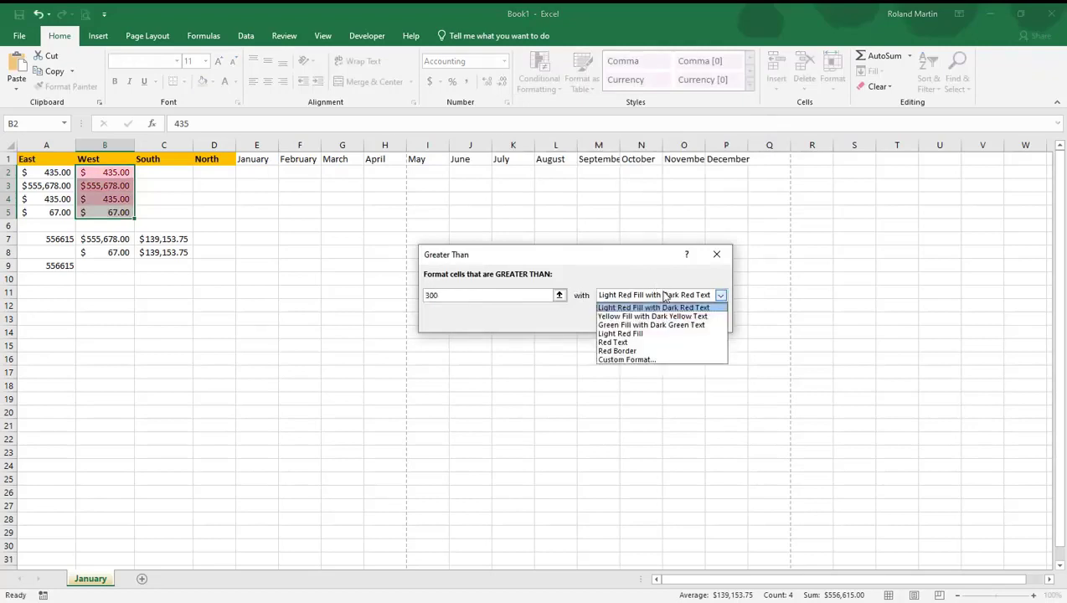
click(637, 325)
click(648, 319)
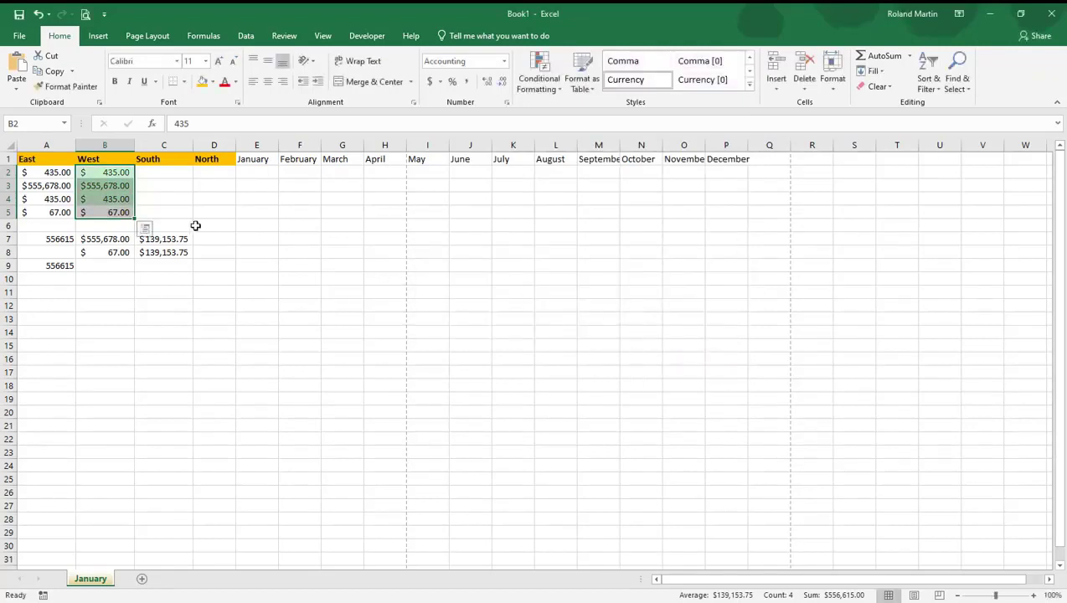
click(152, 210)
Highlight the West values in B2:B5 that are less than 300 with Light Red Fill with Dark Red Text
drag(98, 178, 109, 213)
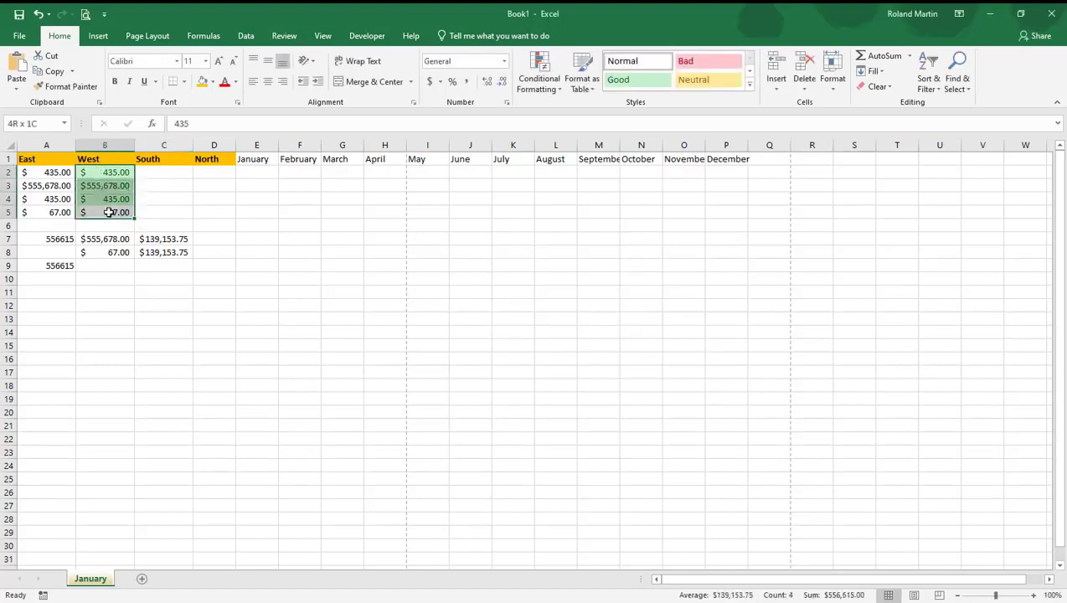
click(538, 91)
mouse_move(624, 113)
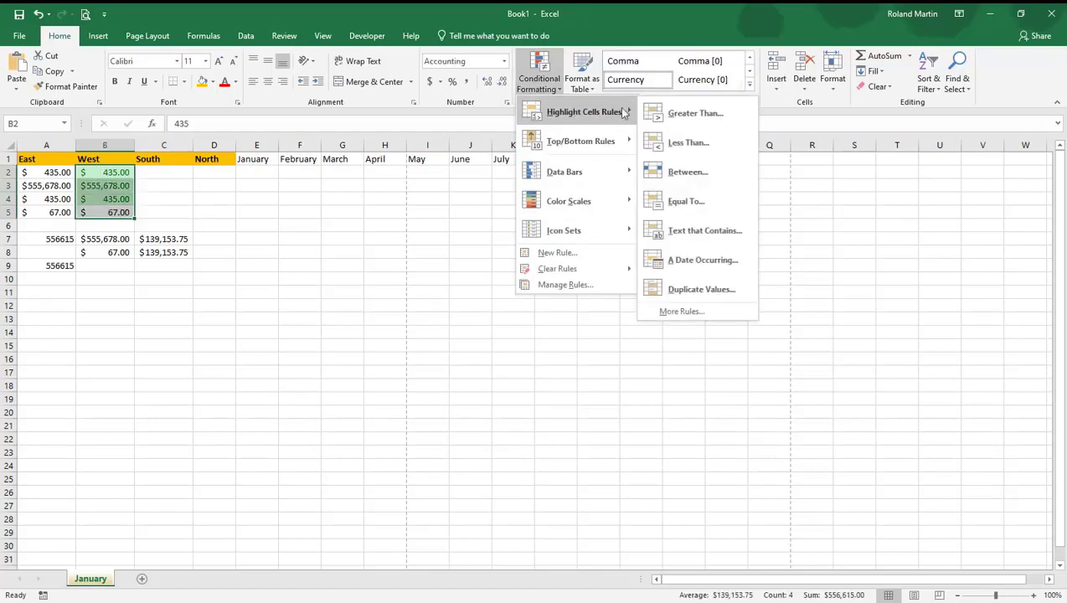
click(680, 142)
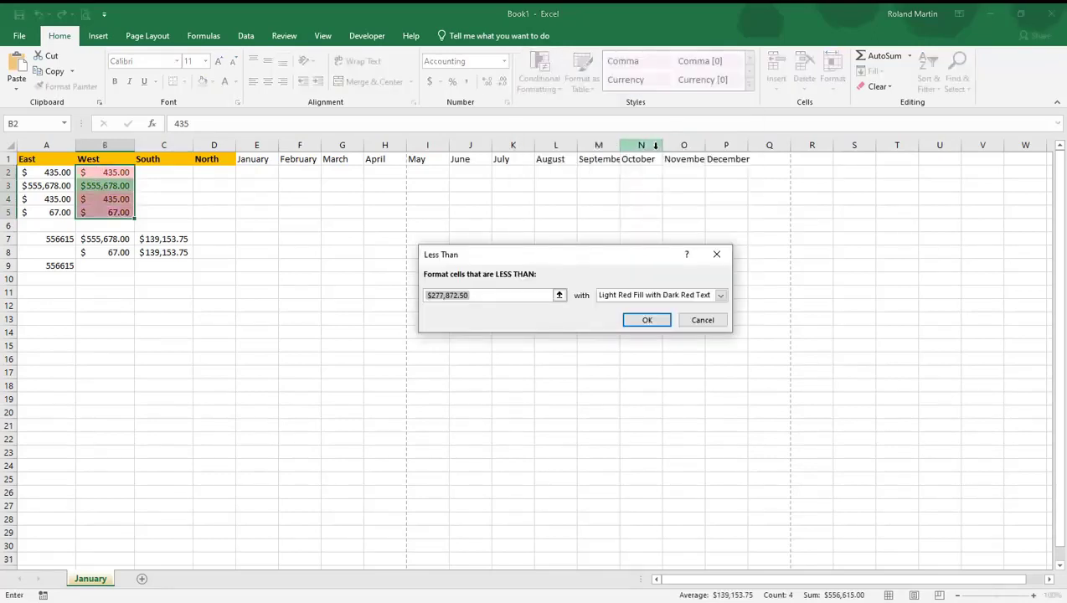
text(300)
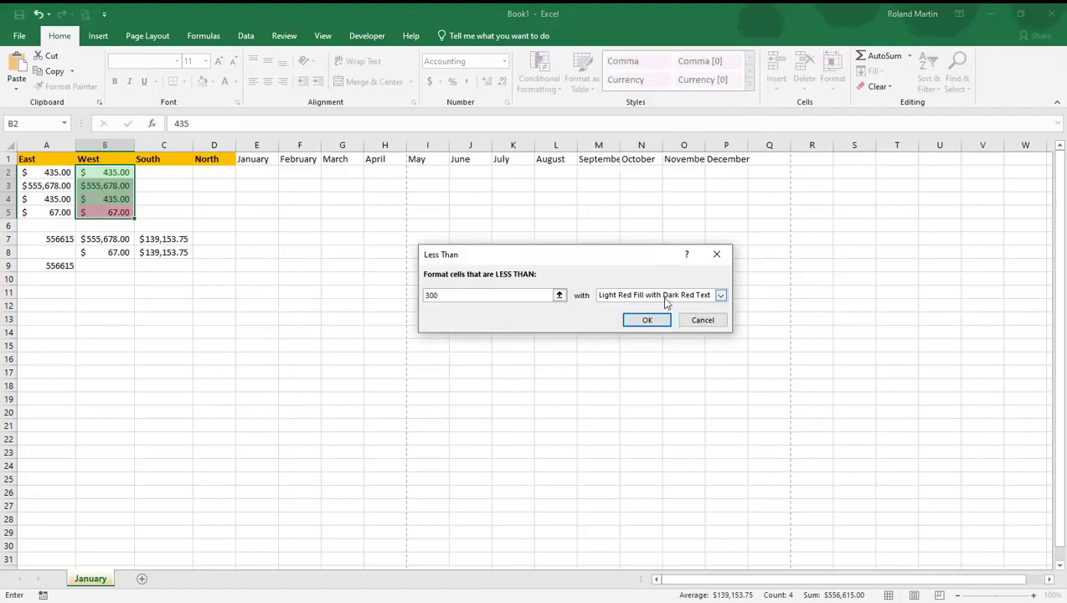
click(648, 320)
click(187, 308)
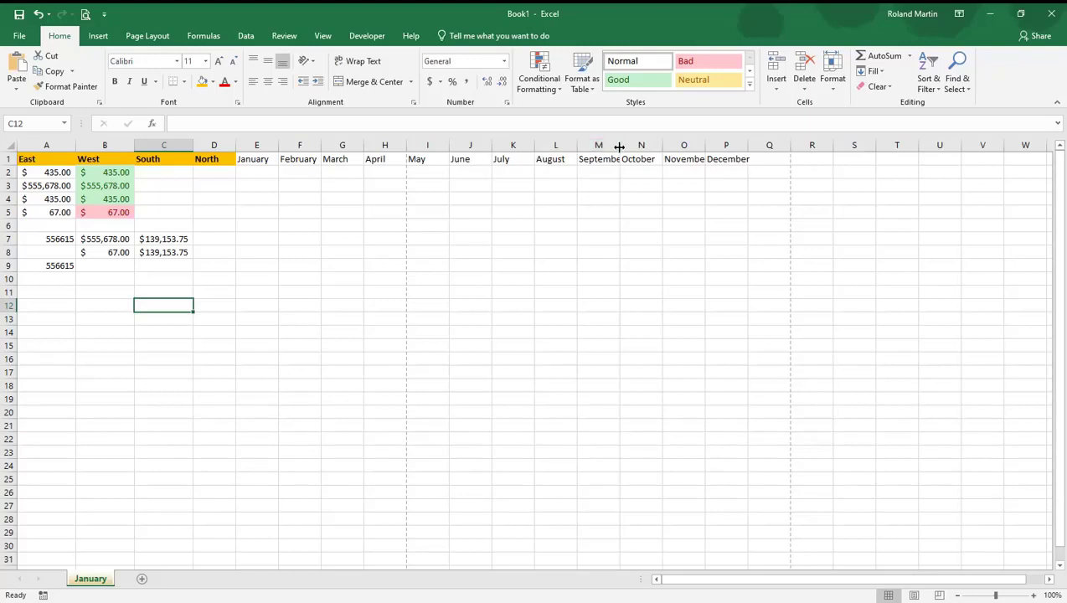
Widen column M so September fits, and set the width of the October column N to 10
drag(620, 147, 628, 145)
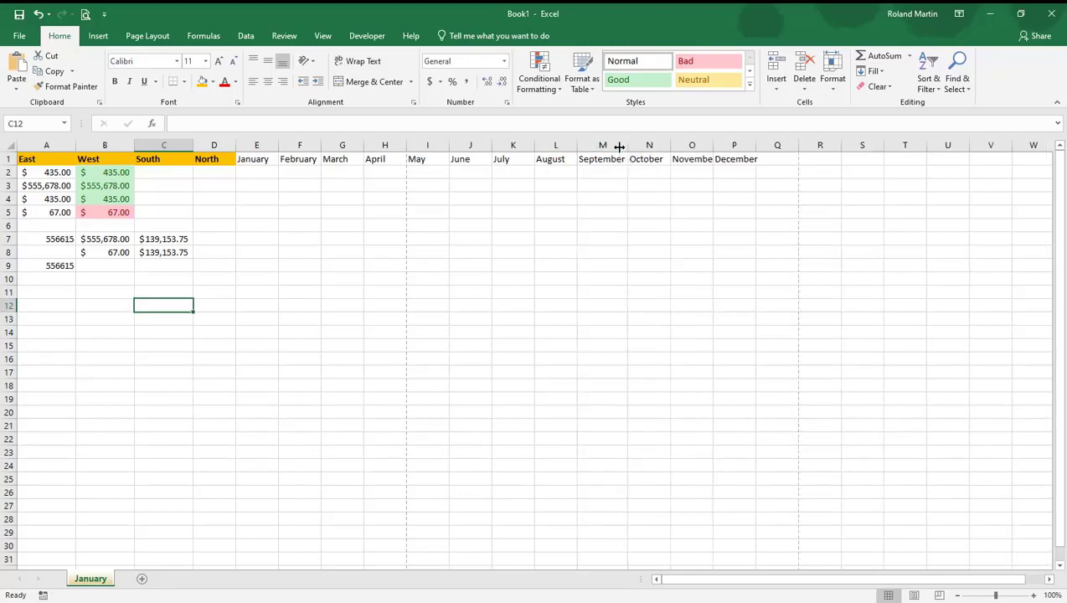
right_click(670, 143)
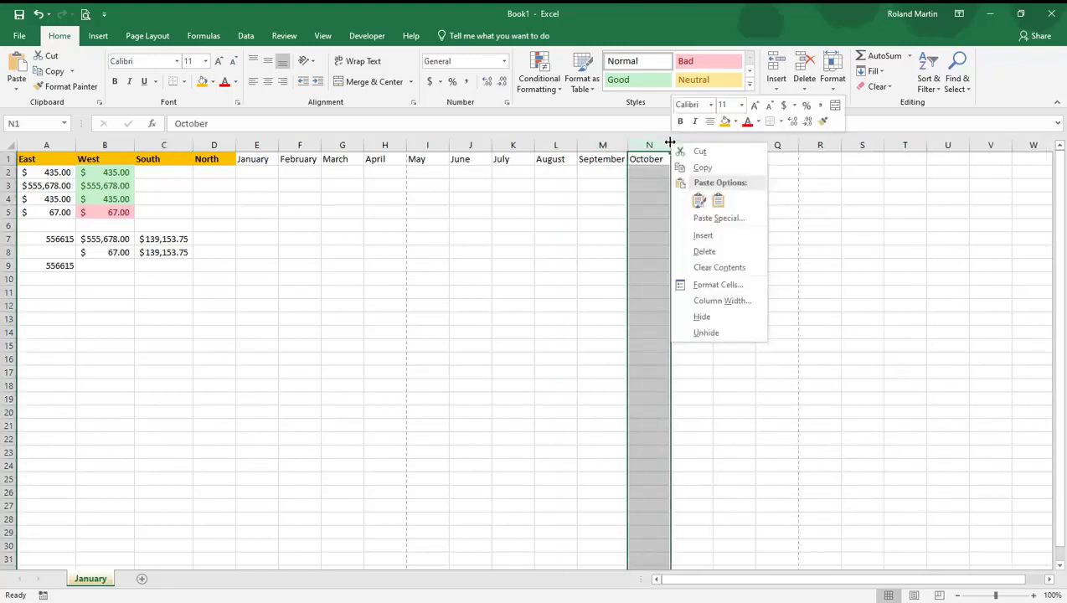
click(723, 301)
click(759, 291)
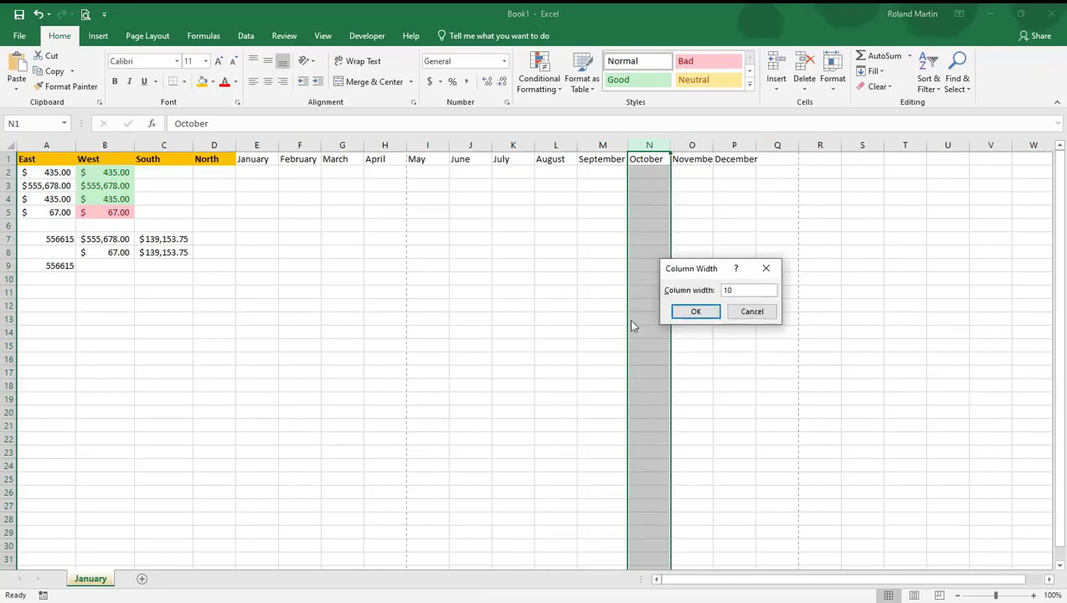
click(704, 312)
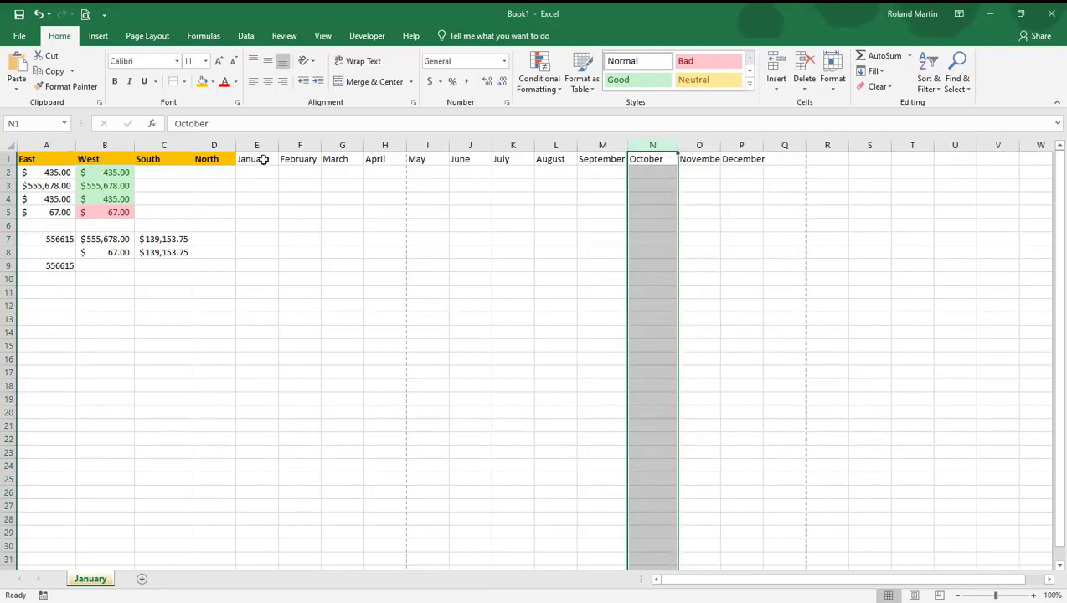
AutoFit the widths of columns E through Q to their contents
drag(257, 145, 781, 145)
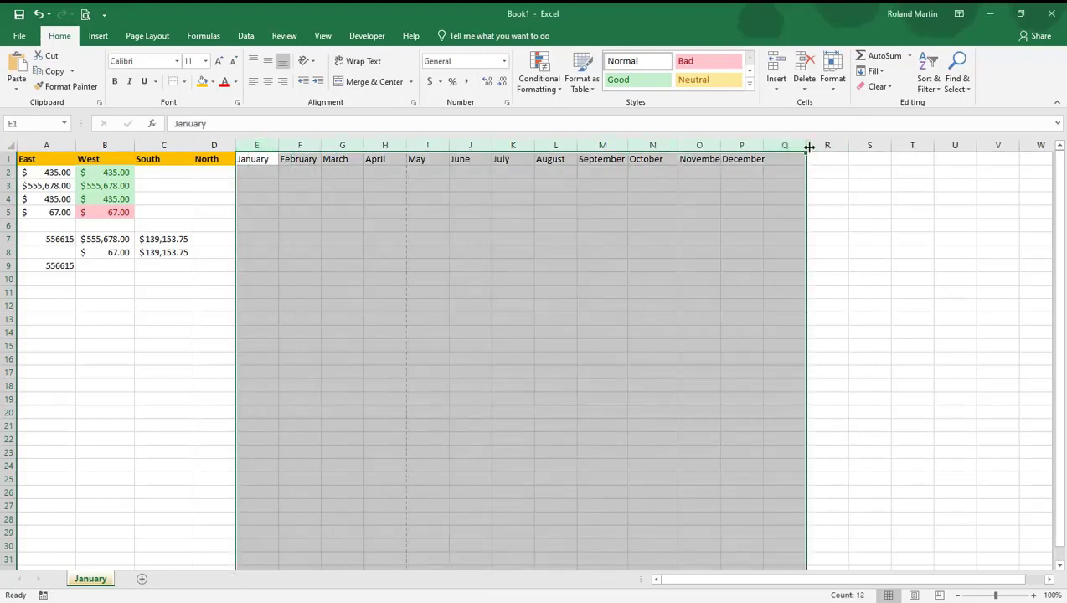
double_click(809, 146)
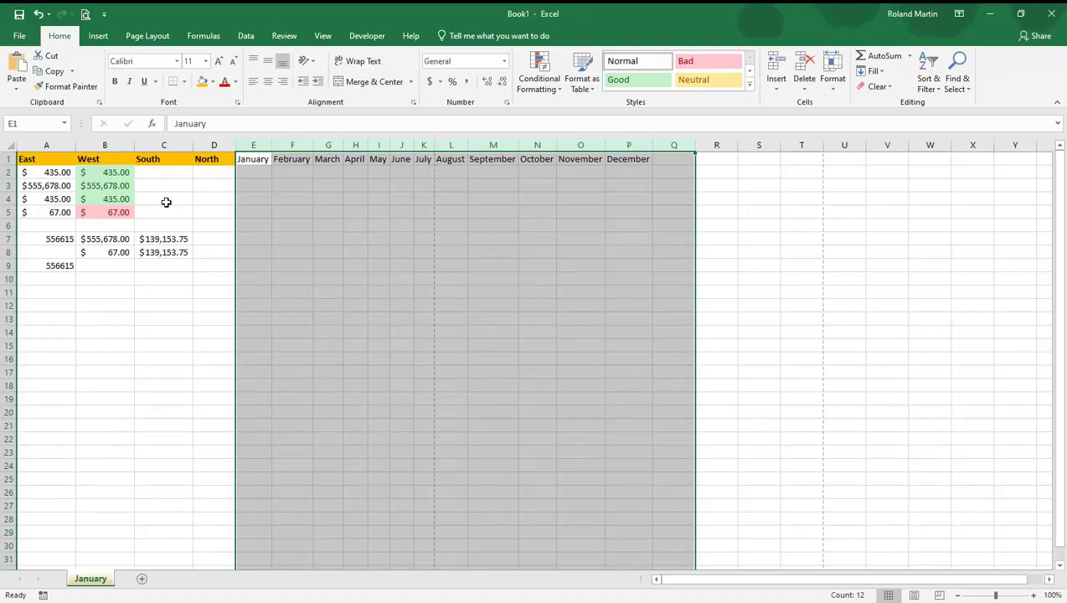
click(188, 225)
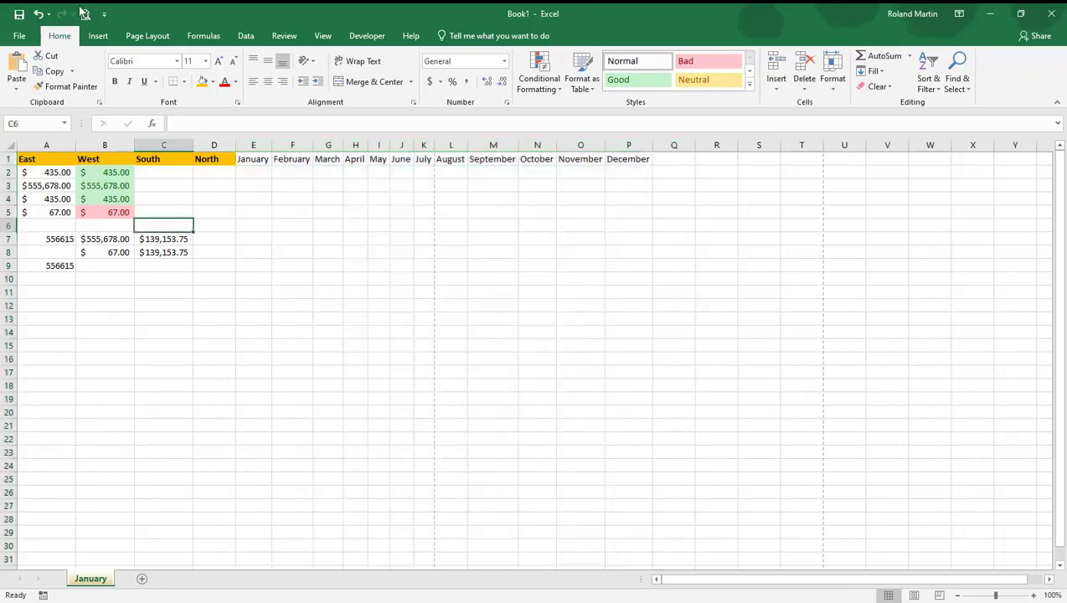
Preview the sheet for printing, look through the orientation and paper size options, and return to the worksheet
click(85, 14)
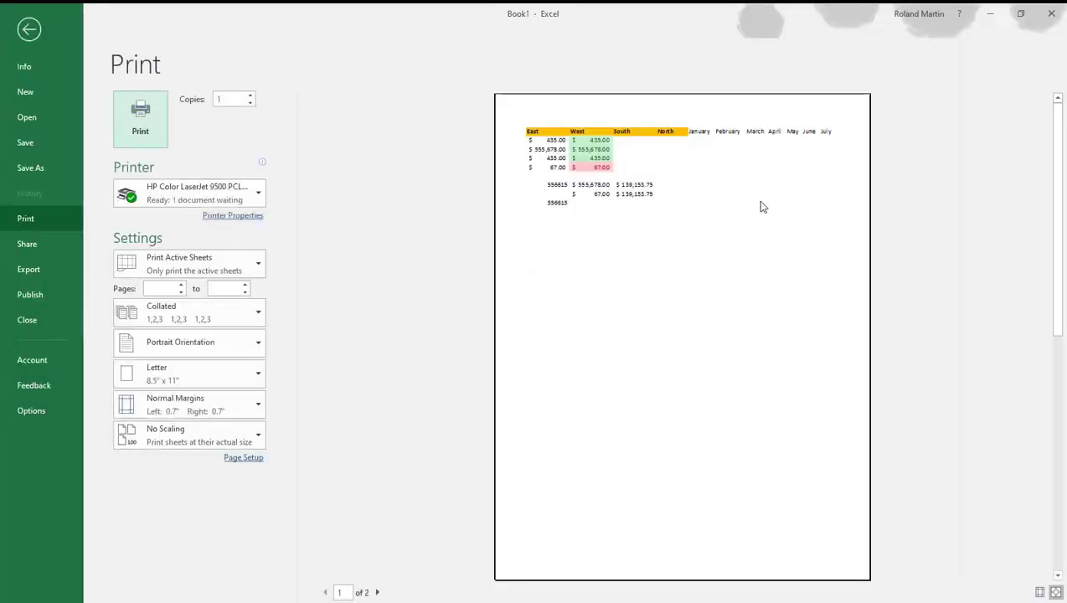
click(262, 346)
click(355, 341)
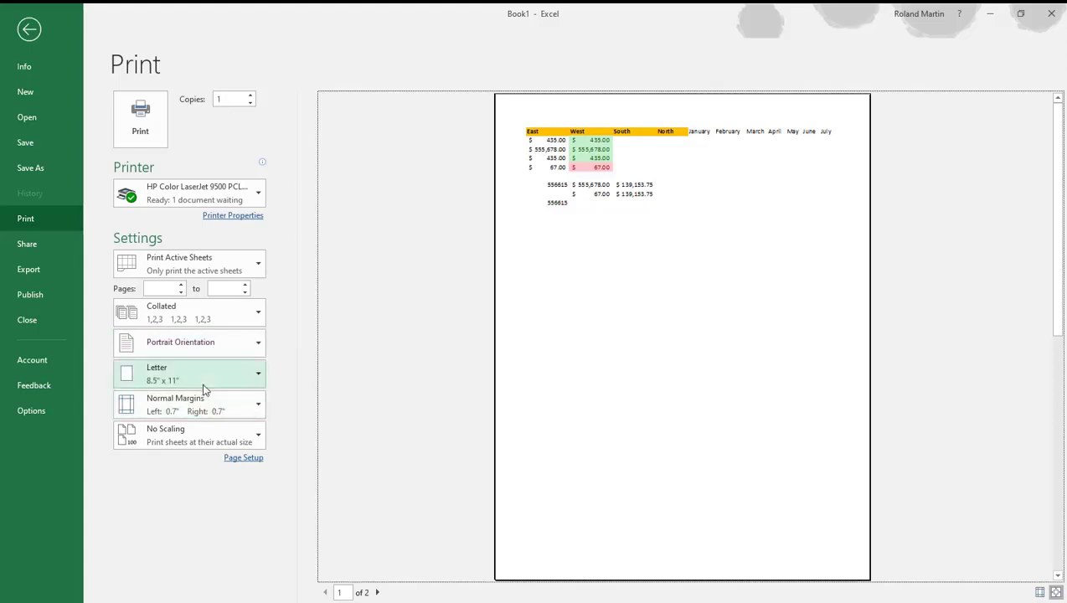
click(259, 378)
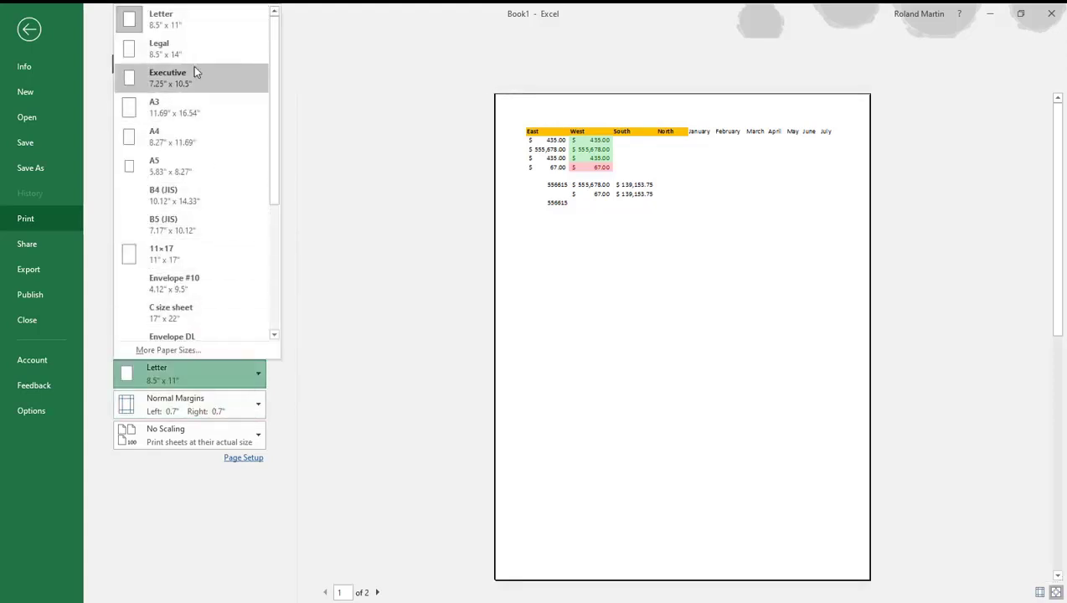
click(369, 353)
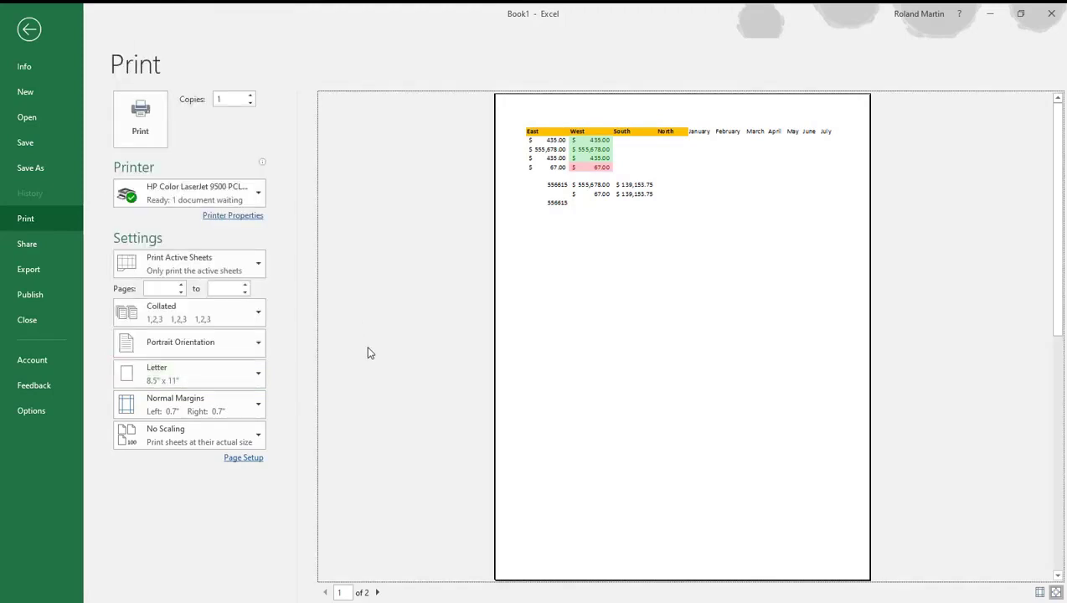
click(29, 29)
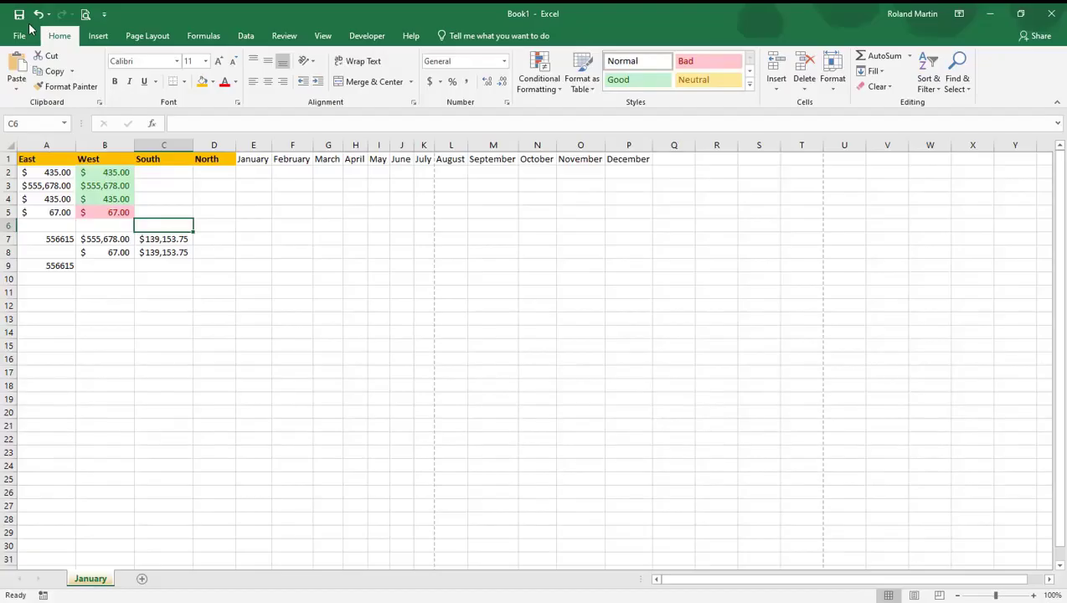